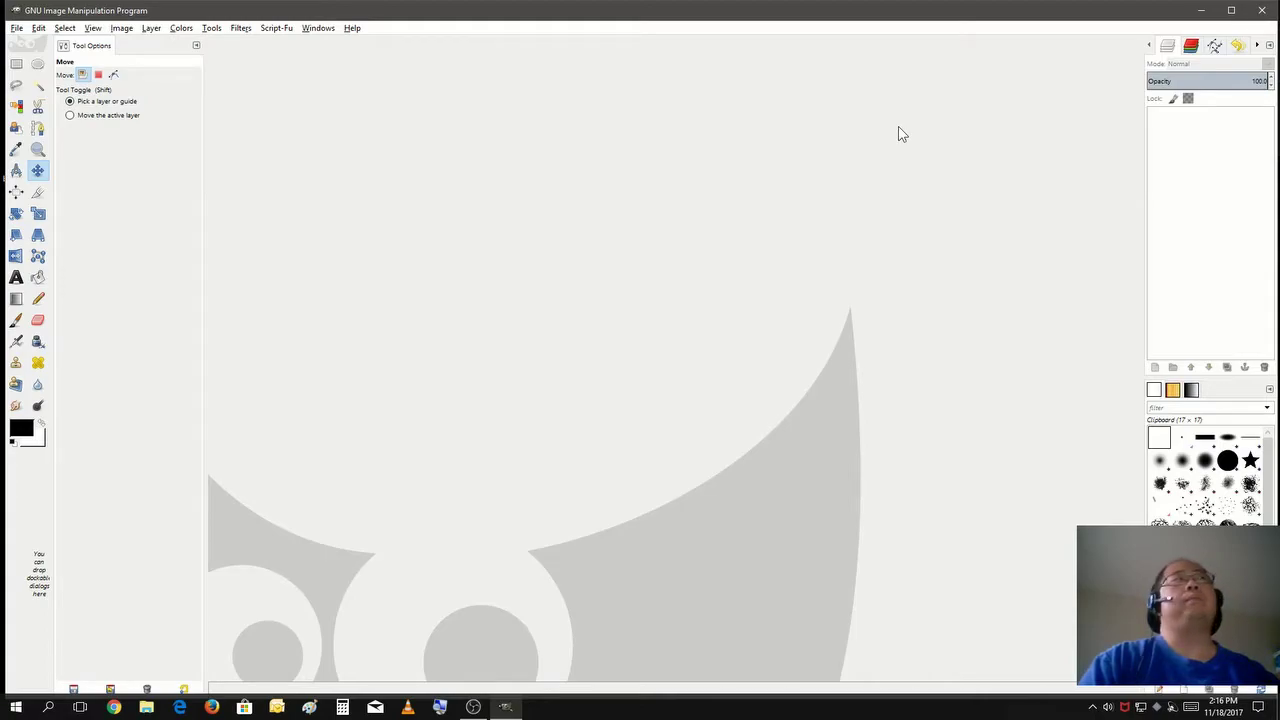
- Create a new 1280×720 image with its fill set to Transparency
{"action": "left_click", "coordinate": [17, 28]}
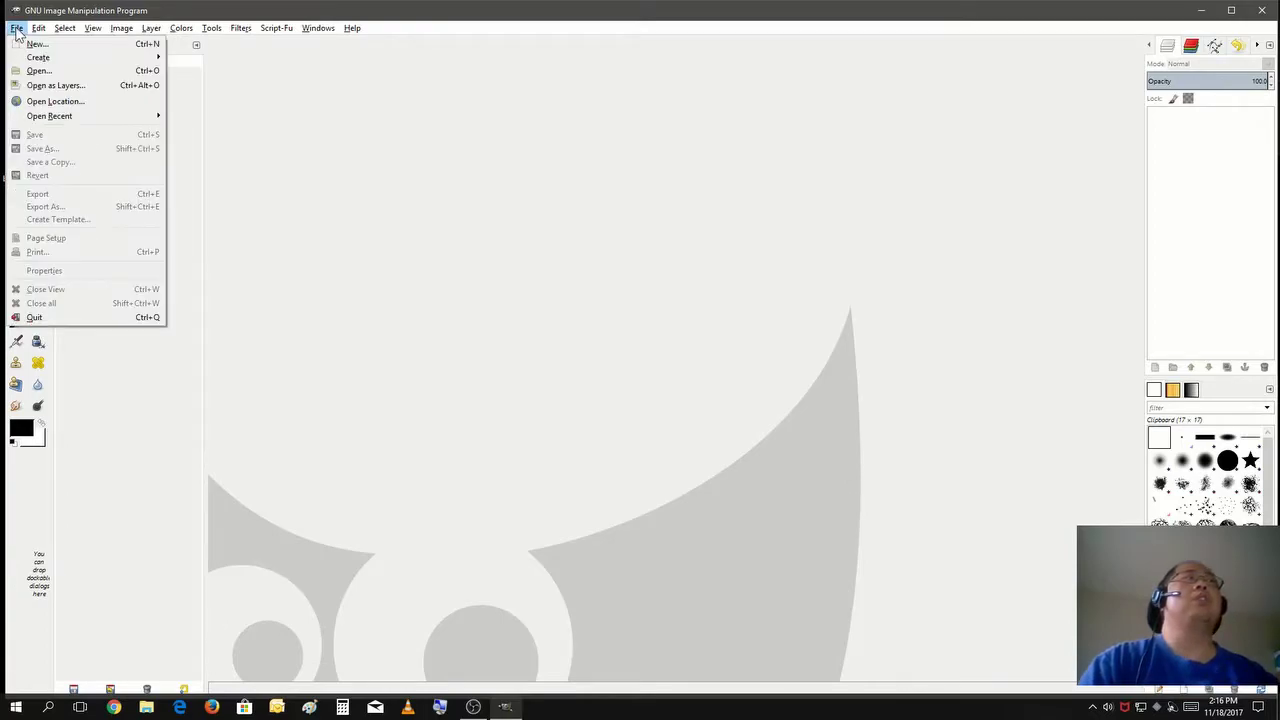
{"action": "left_click", "coordinate": [74, 44]}
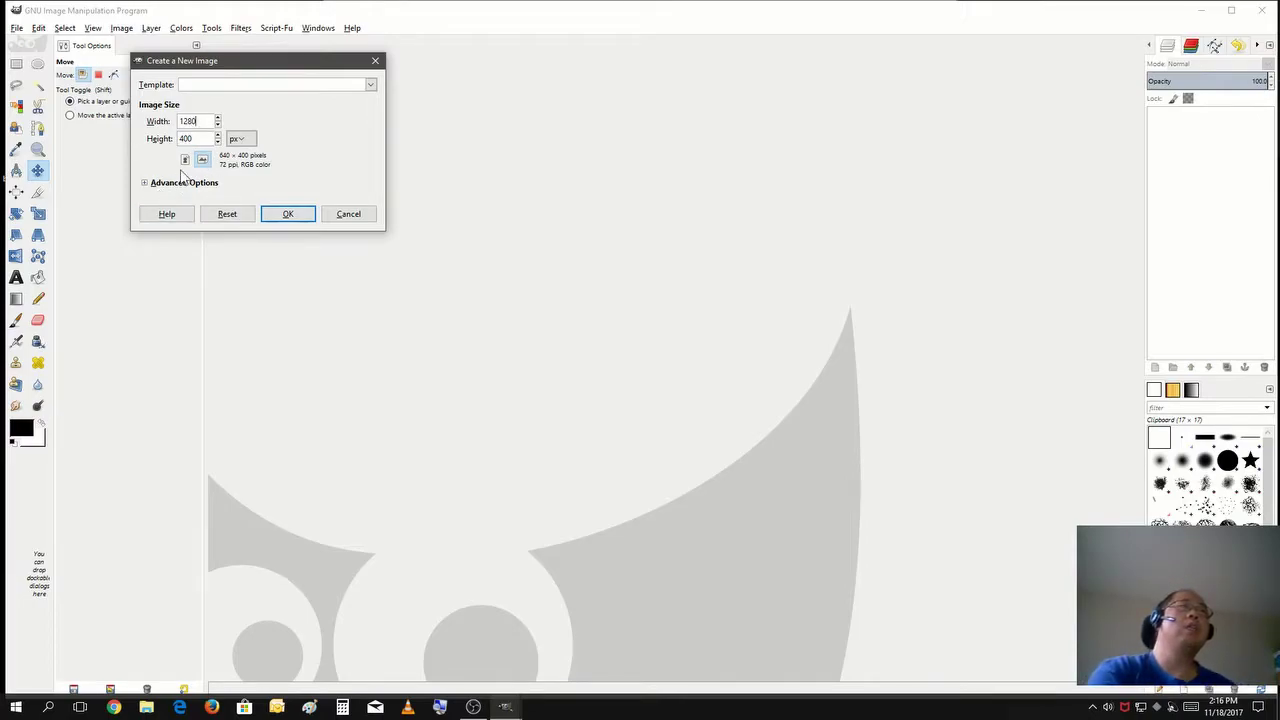
{"action": "left_click_drag", "start_coordinate": [196, 139], "coordinate": [139, 138]}
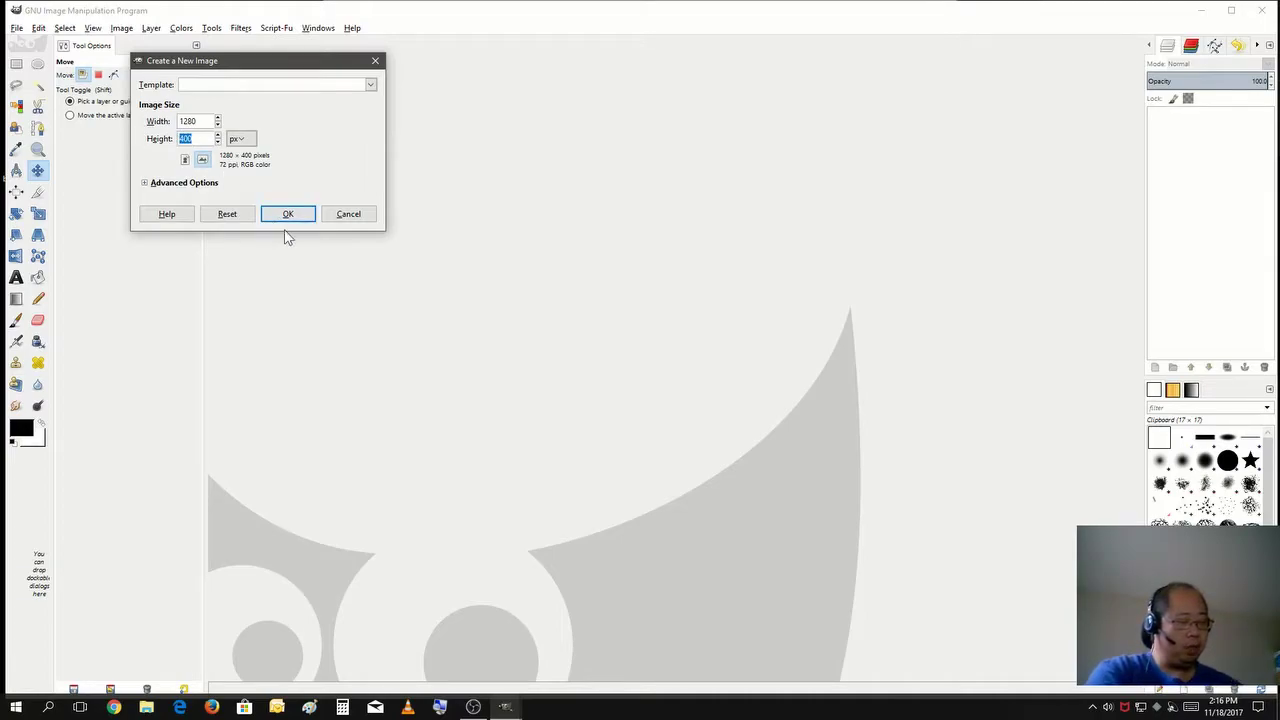
{"action": "type", "text": "720"}
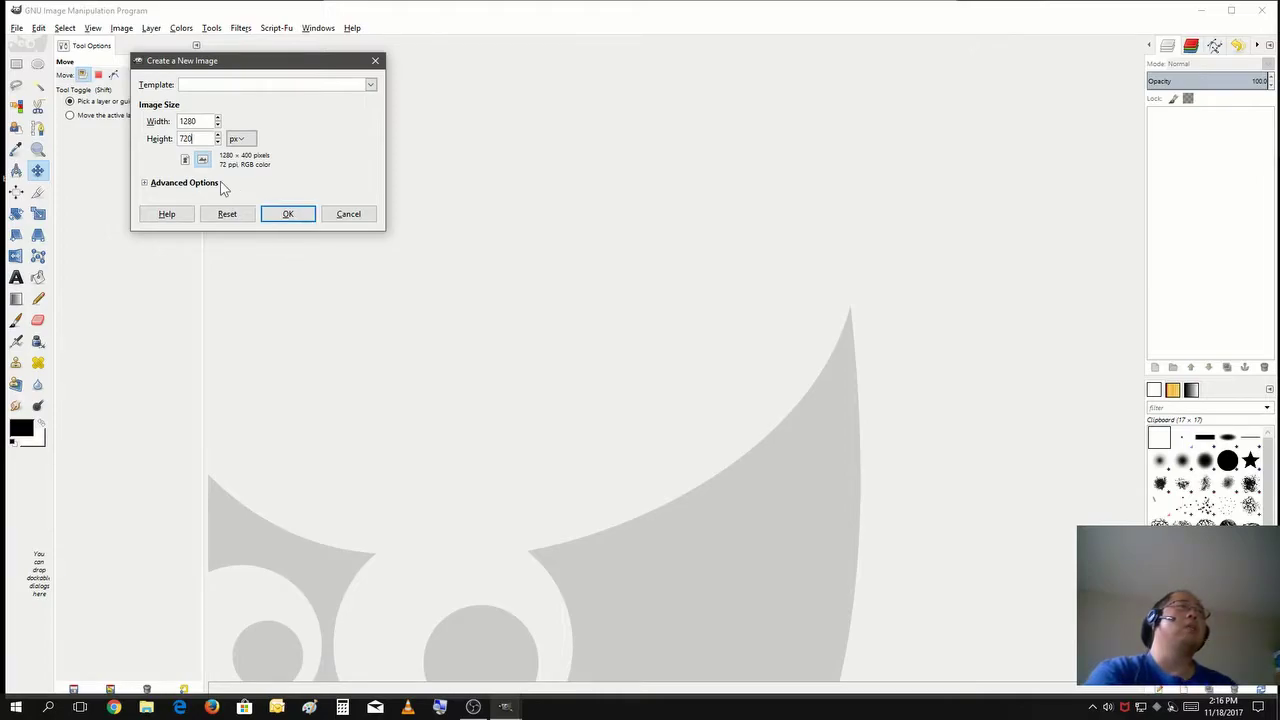
{"action": "left_click", "coordinate": [165, 187]}
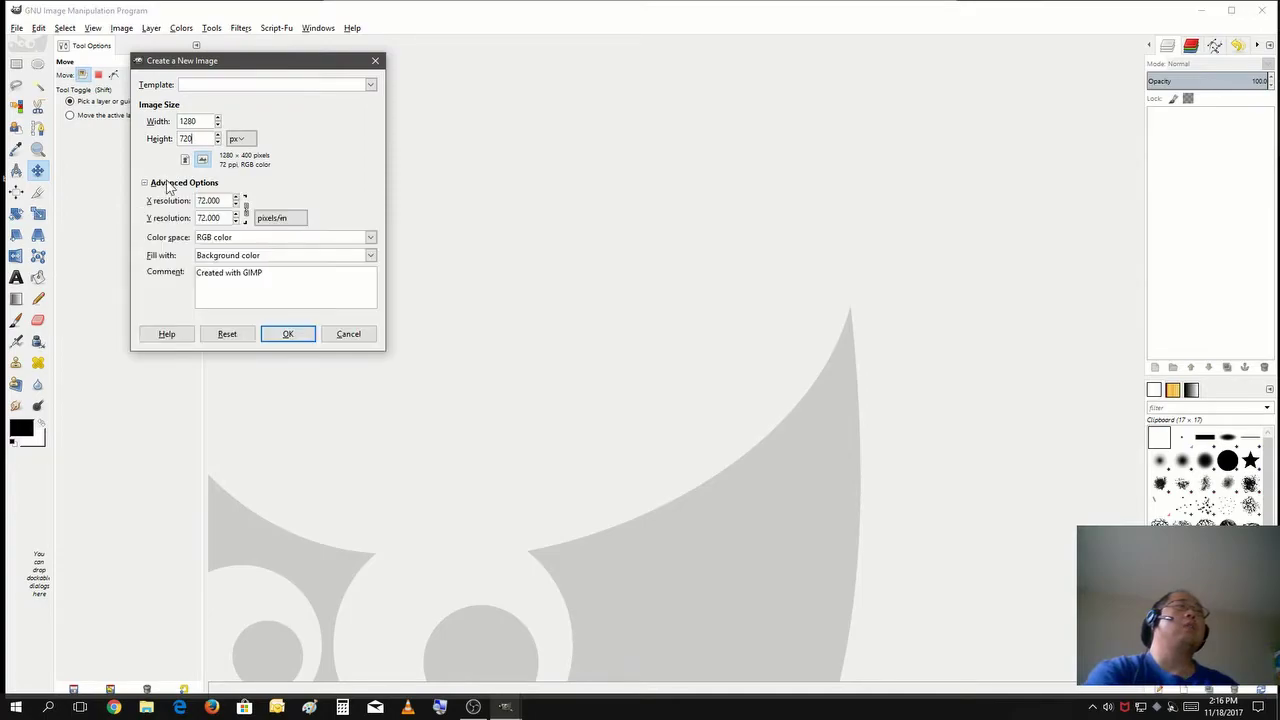
{"action": "left_click", "coordinate": [277, 258]}
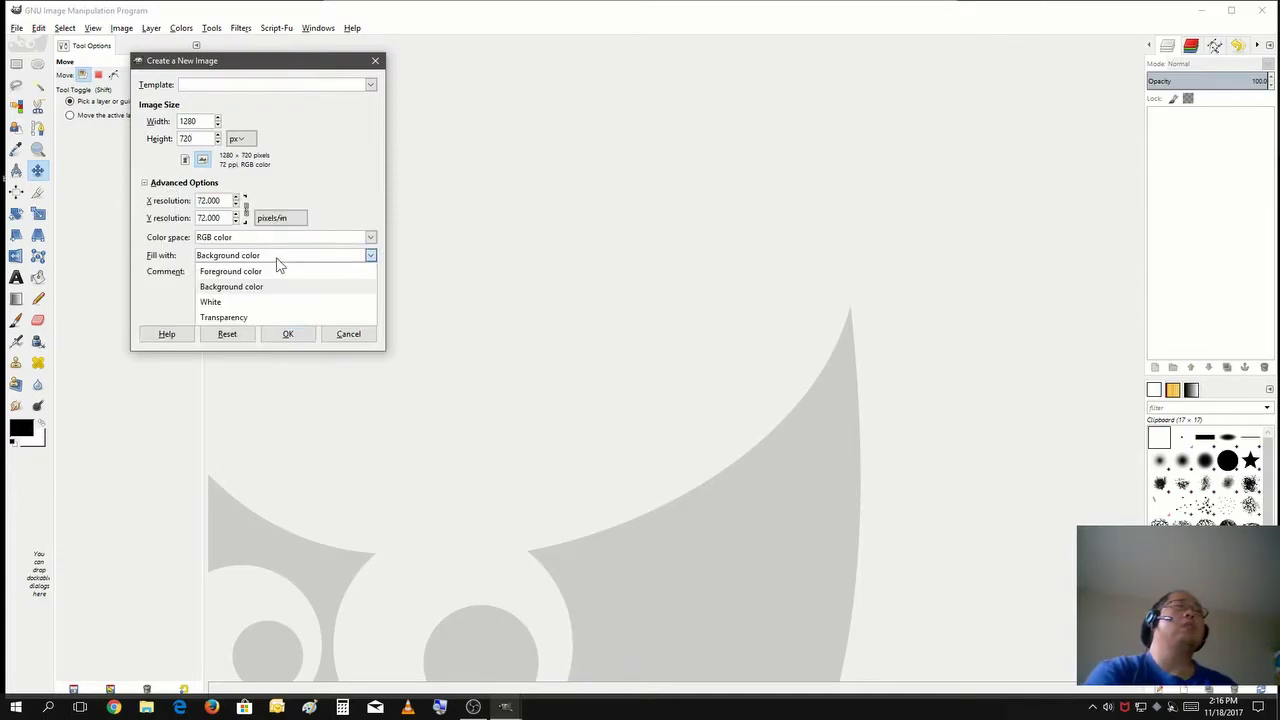
{"action": "left_click", "coordinate": [276, 319]}
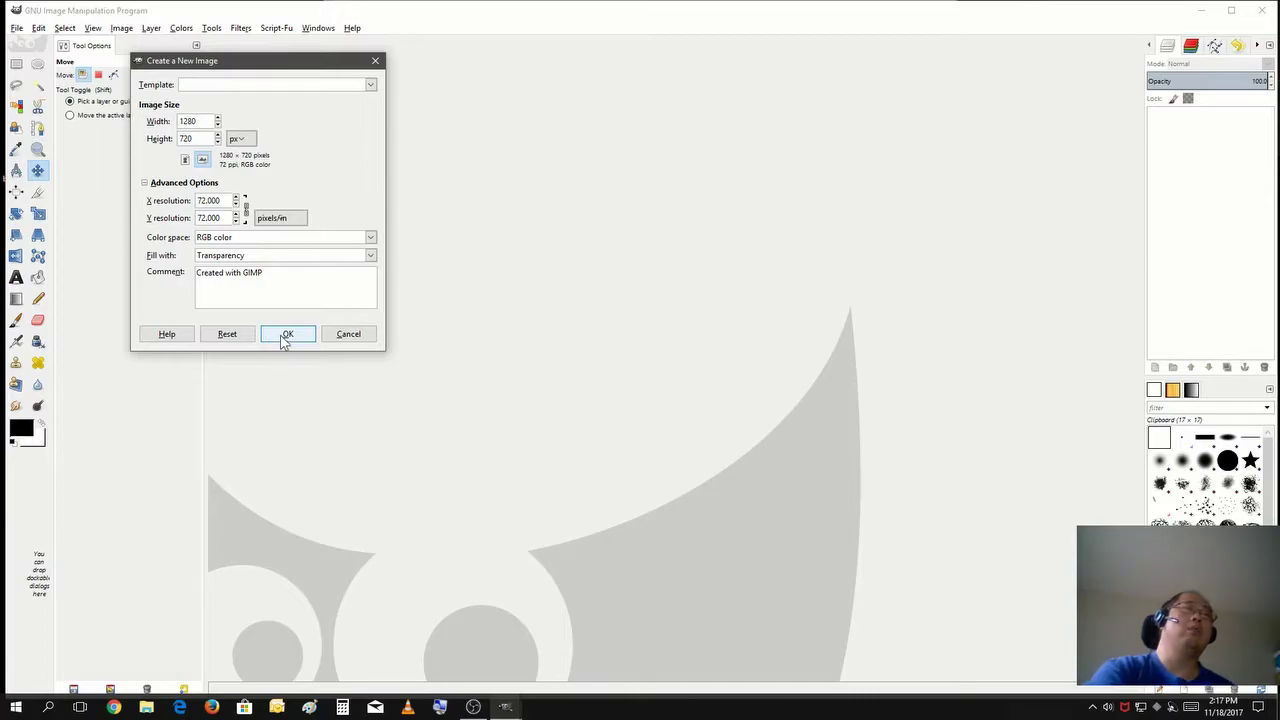
{"action": "left_click", "coordinate": [286, 336]}
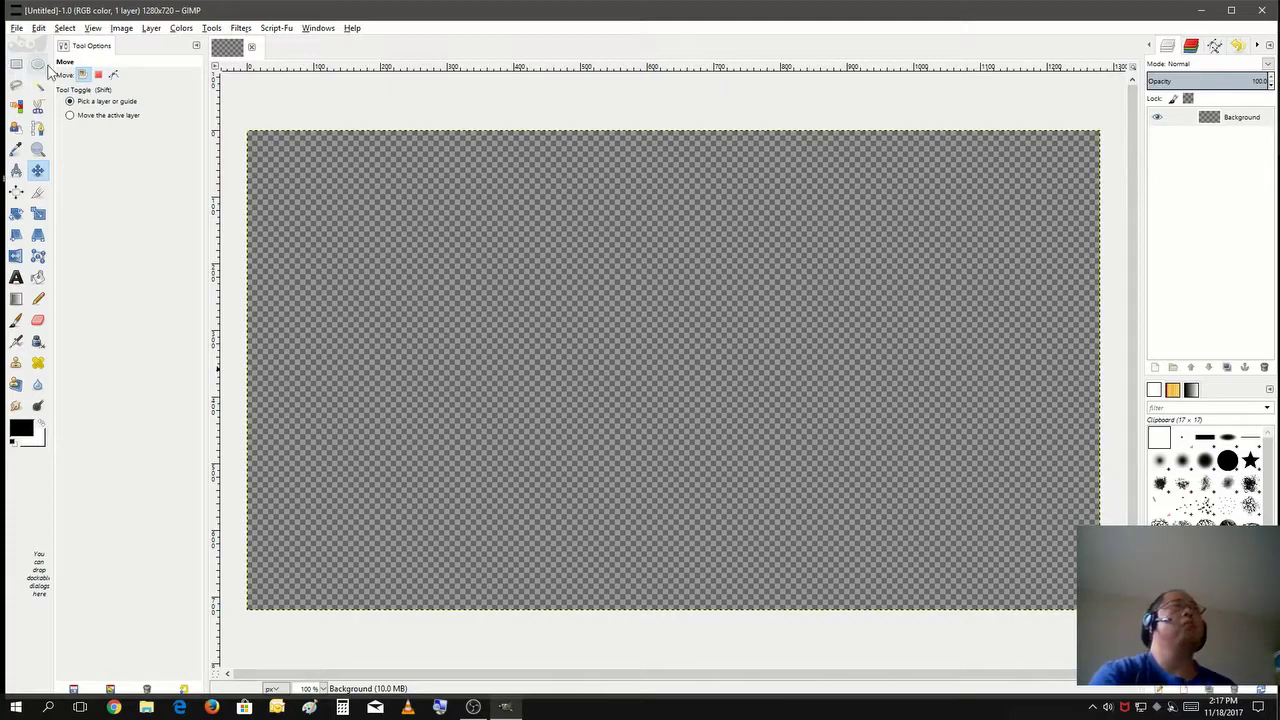
- Draw an elliptical selection in the canvas centre and bucket-fill it white
{"action": "left_click", "coordinate": [38, 66]}
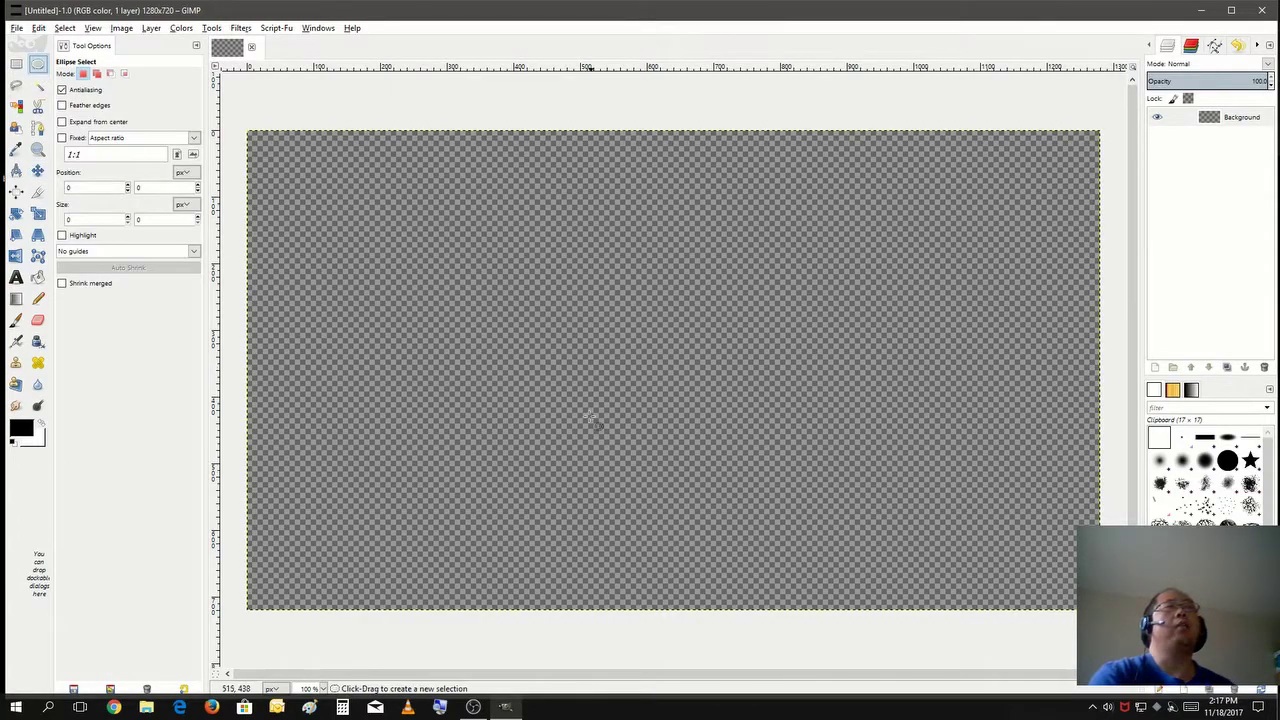
{"action": "left_click_drag", "start_coordinate": [547, 270], "coordinate": [846, 525]}
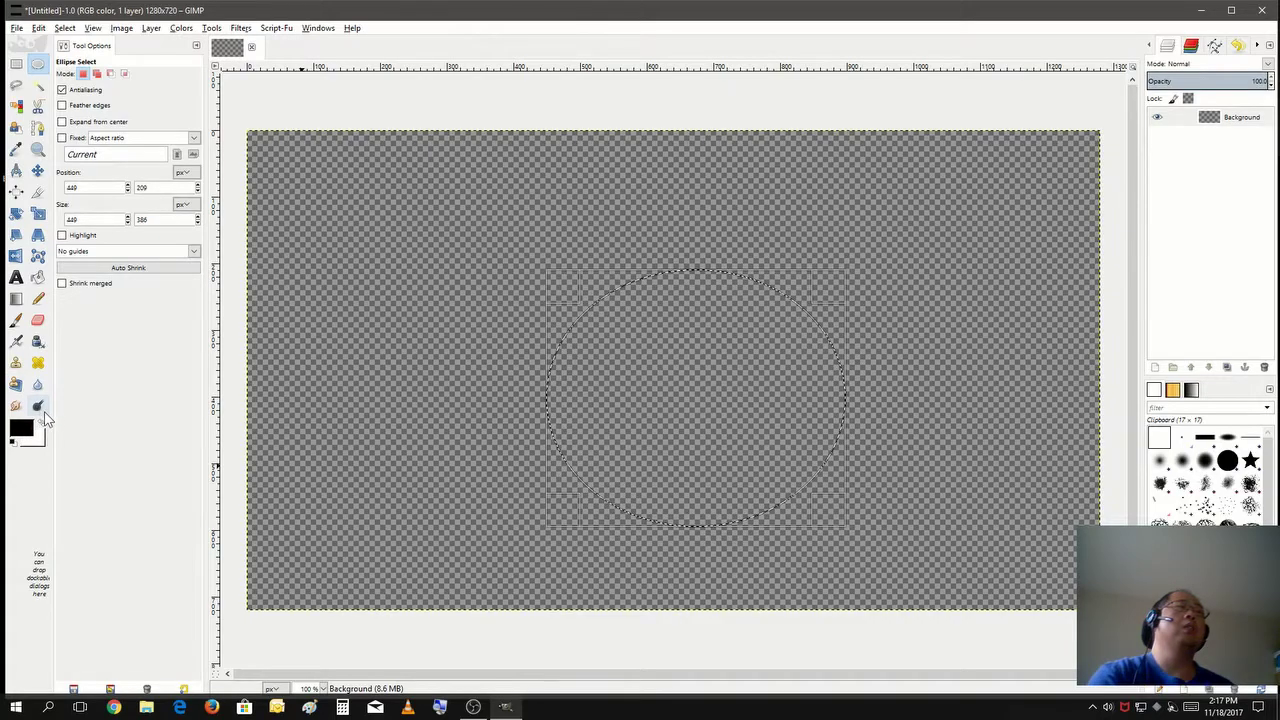
{"action": "left_click", "coordinate": [42, 423]}
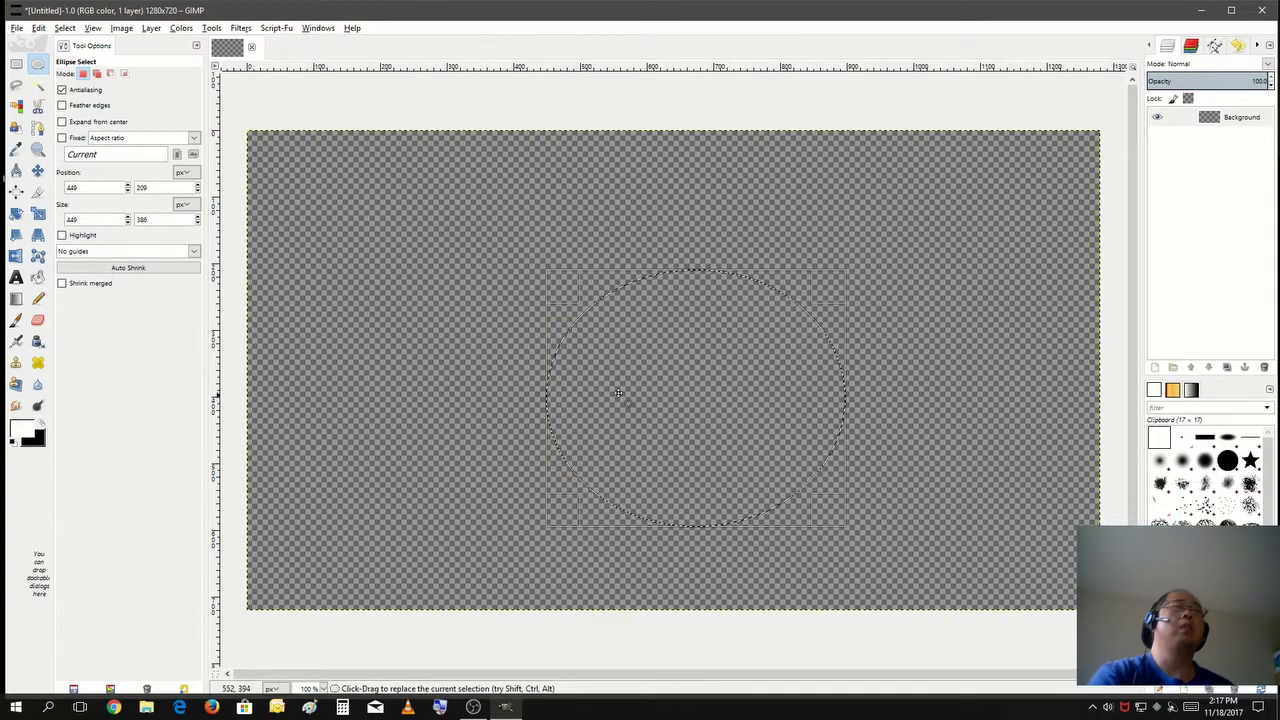
{"action": "left_click", "coordinate": [38, 277]}
{"action": "left_click", "coordinate": [750, 443]}
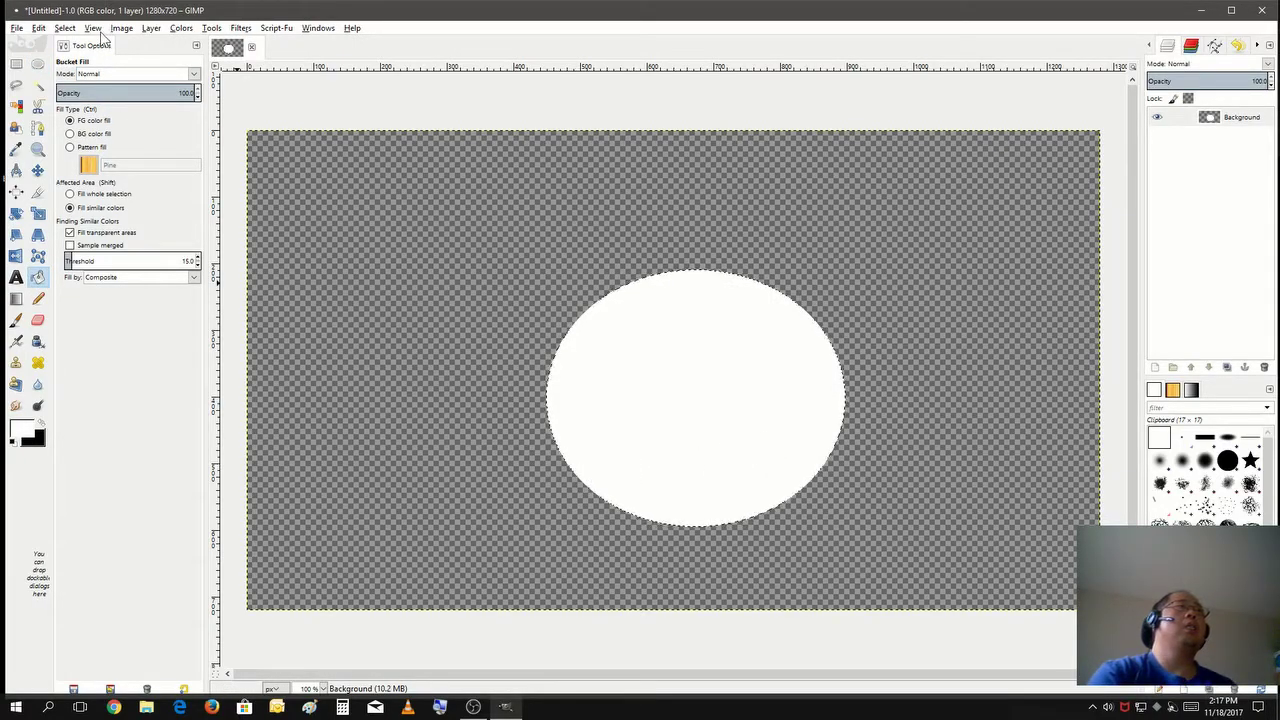
- Start shrinking the selection, entering 15 px as the amount
{"action": "left_click", "coordinate": [99, 30]}
{"action": "left_click", "coordinate": [99, 30]}
{"action": "left_click", "coordinate": [64, 28]}
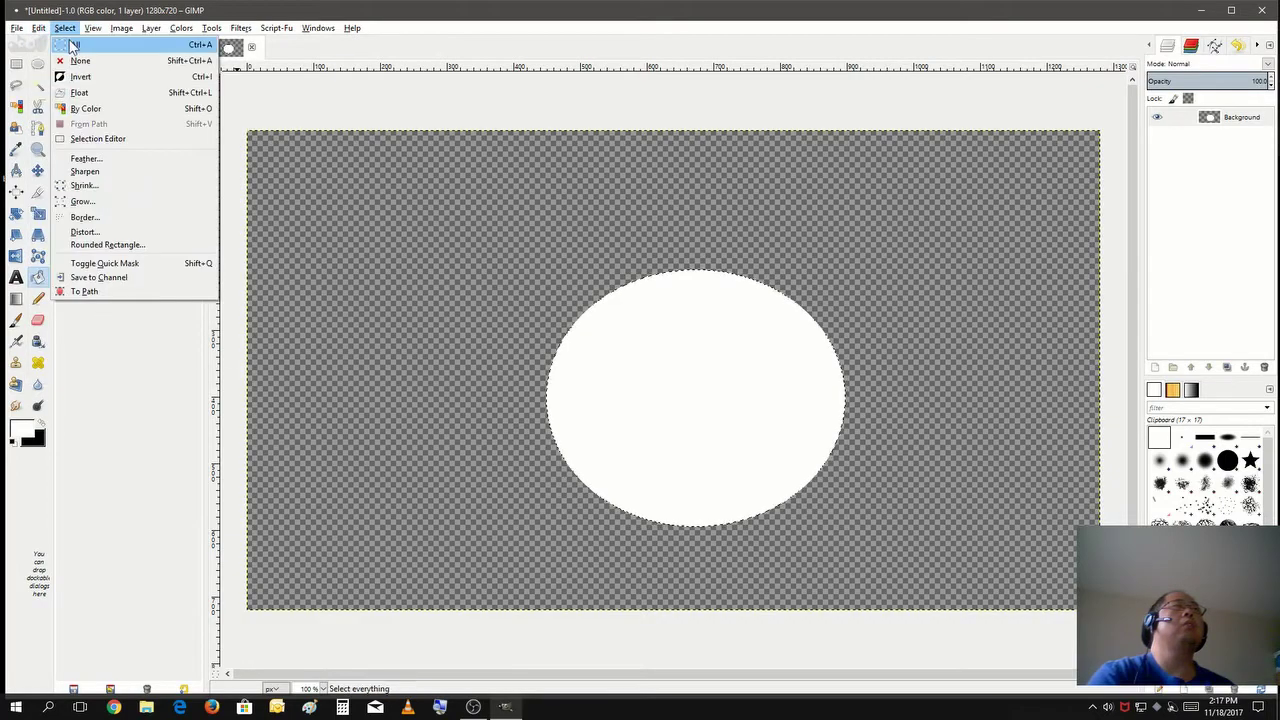
{"action": "left_click", "coordinate": [85, 186]}
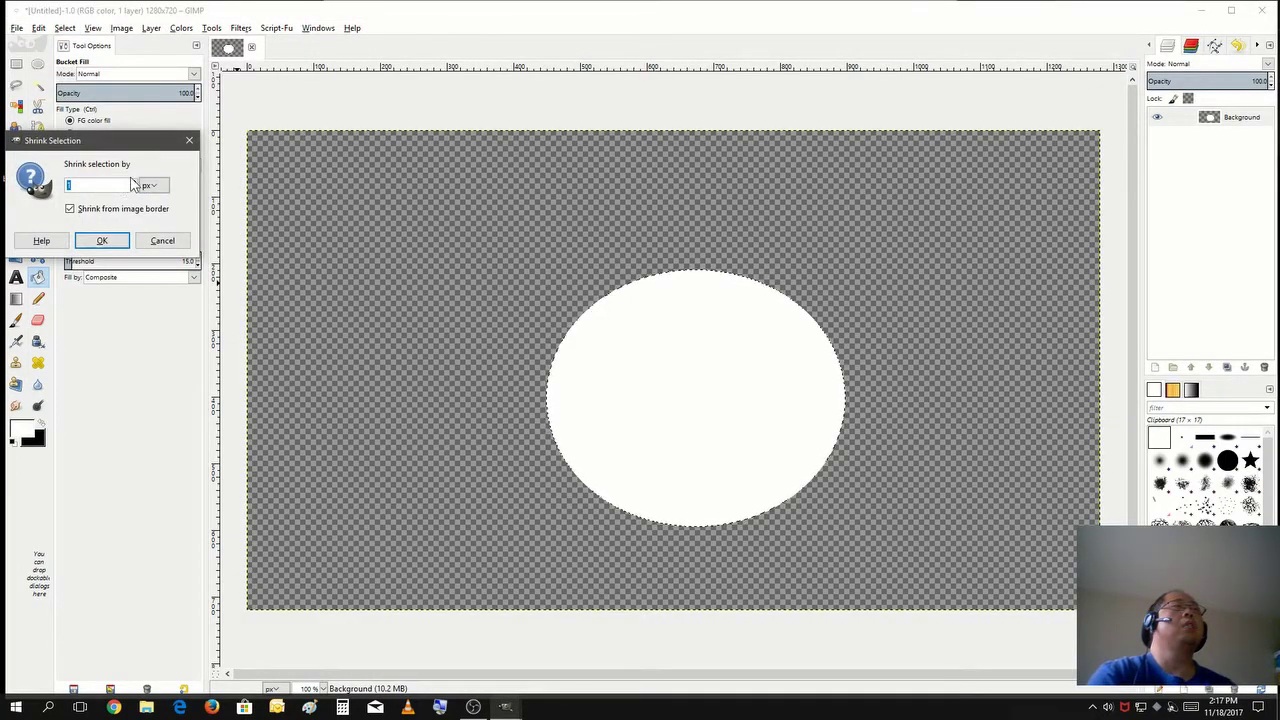
{"action": "type", "text": "5"}
{"action": "key", "text": "BackSpace"}
{"action": "type", "text": "10"}
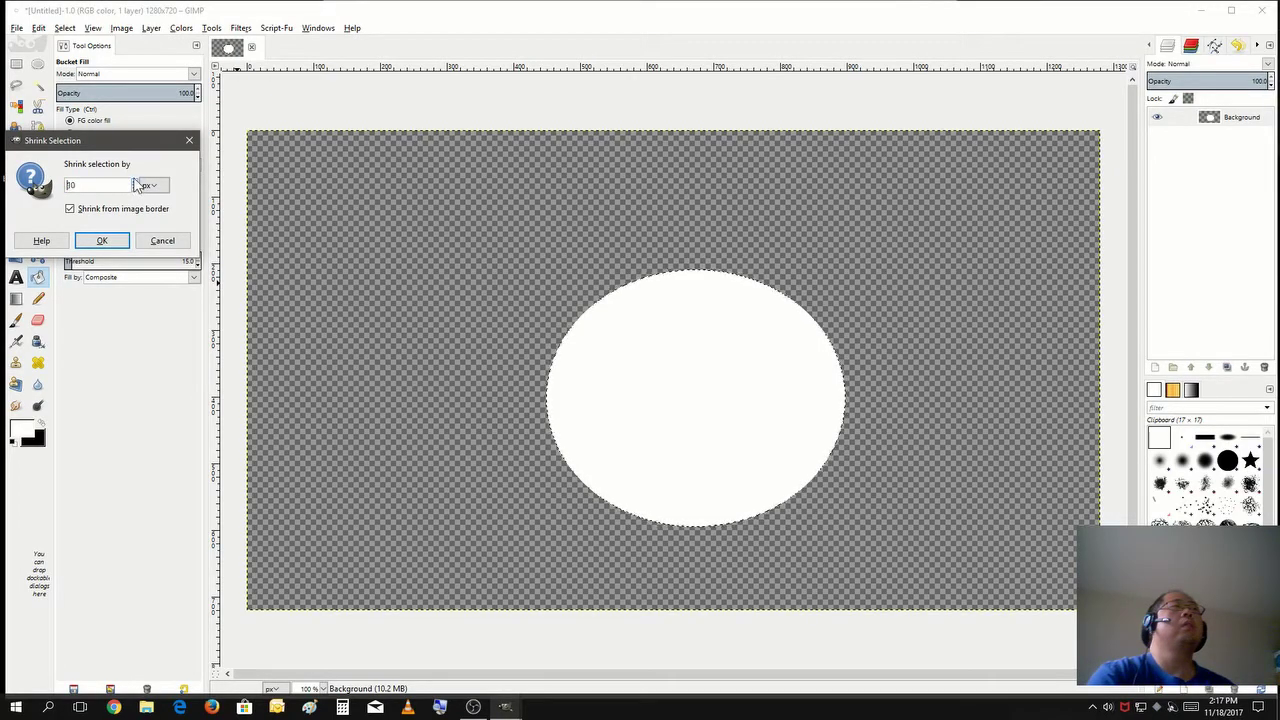
{"action": "key", "text": "BackSpace"}
- Shrink the selection by 15 px and fill the inner ellipse black
{"action": "type", "text": "5"}
{"action": "left_click", "coordinate": [102, 240]}
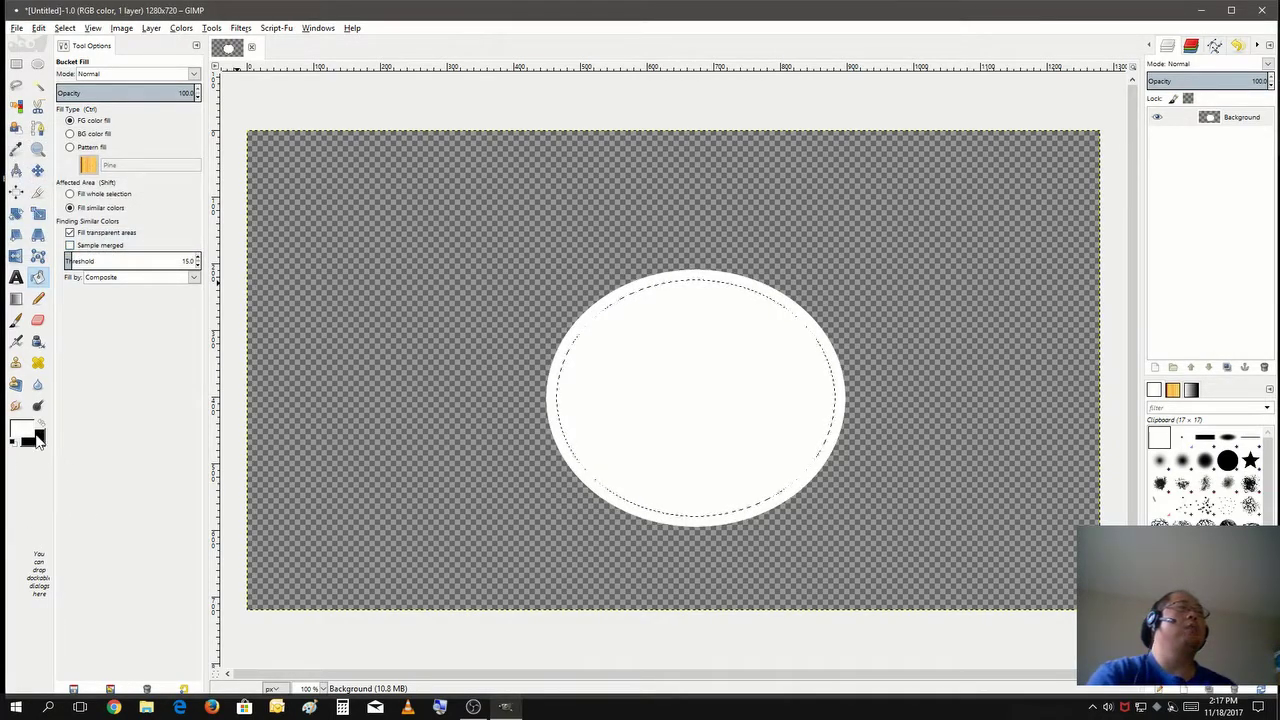
{"action": "left_click", "coordinate": [41, 428]}
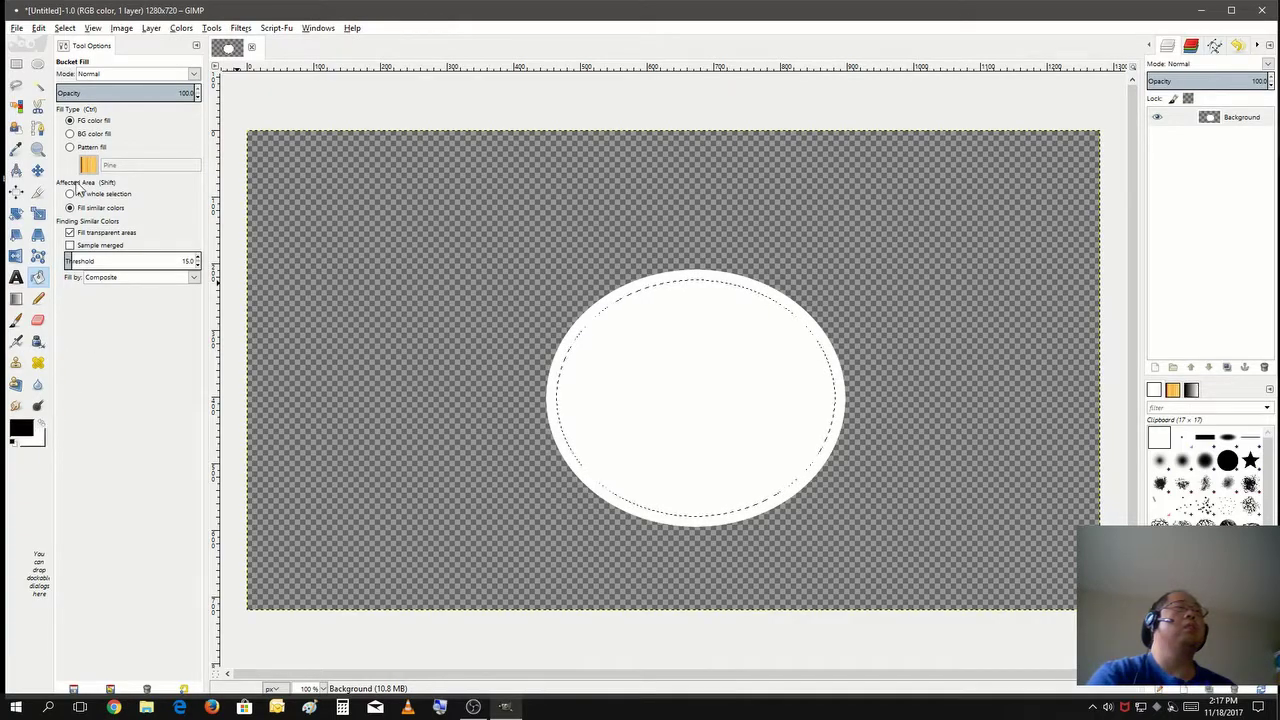
{"action": "left_click", "coordinate": [737, 431]}
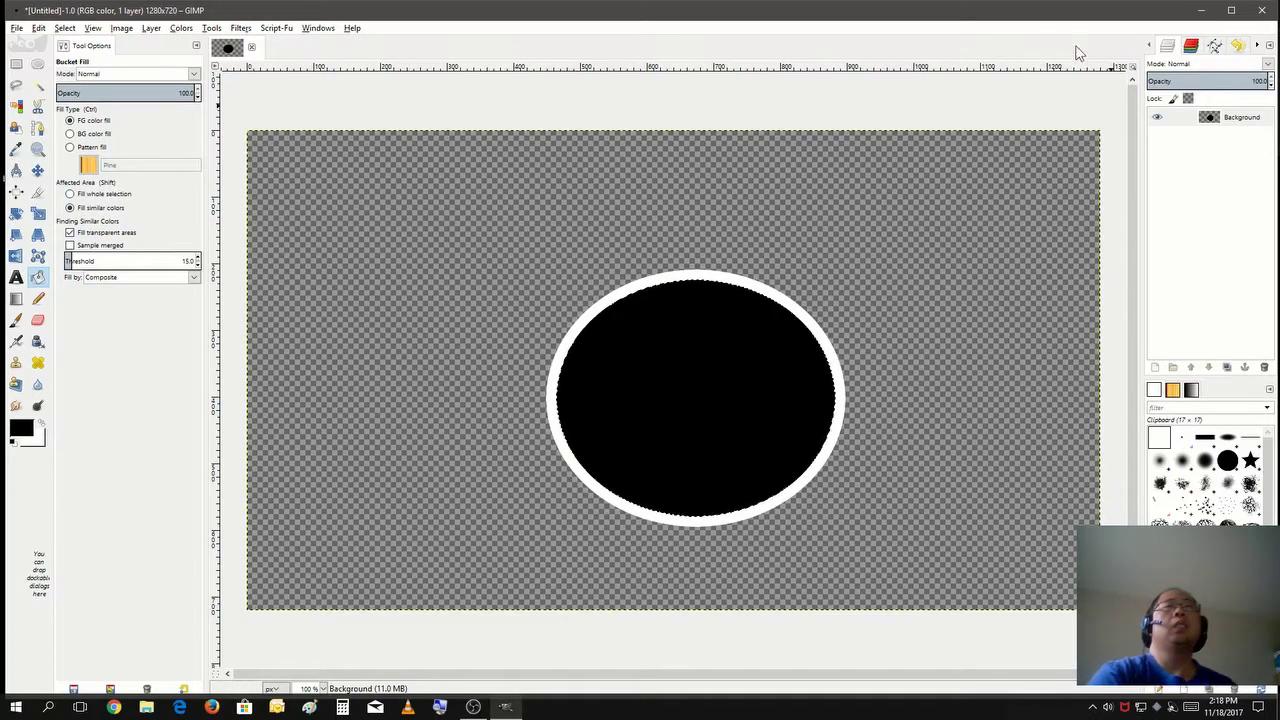
- Select the layer's opaque pixels via Alpha to Selection, then fuzzy-select the white ring
{"action": "right_click", "coordinate": [1240, 118]}
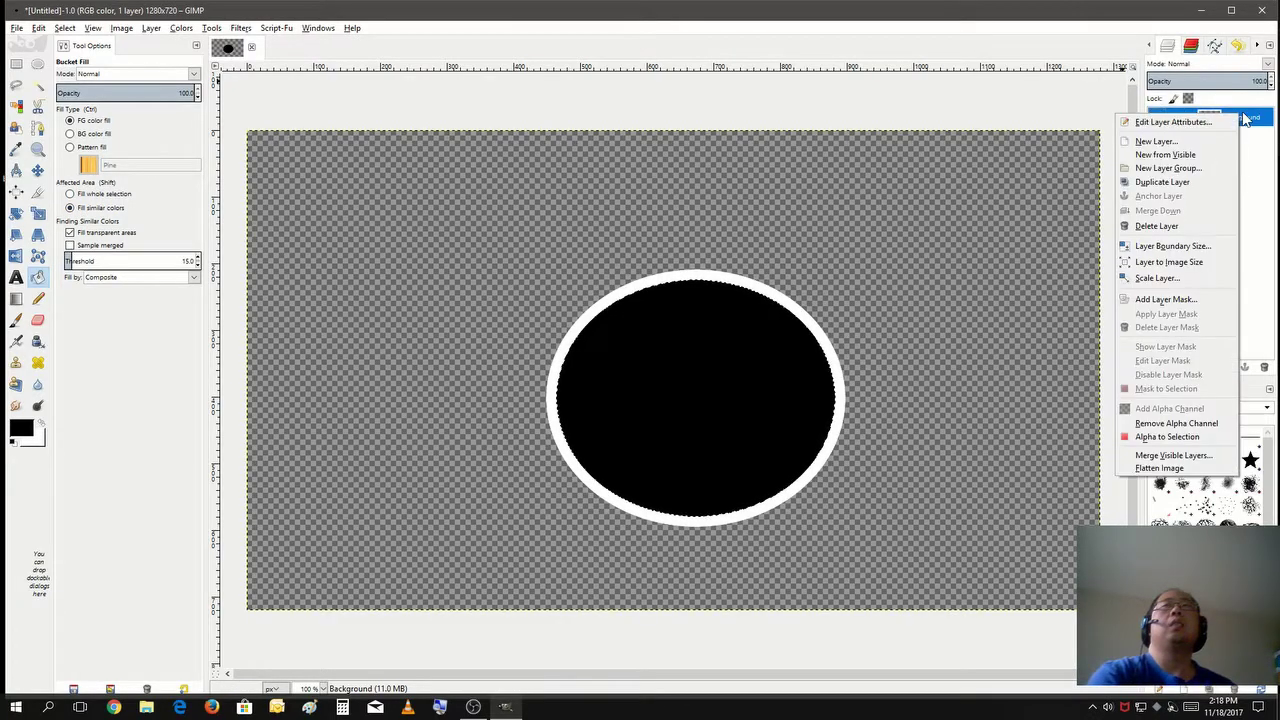
{"action": "left_click", "coordinate": [1190, 437]}
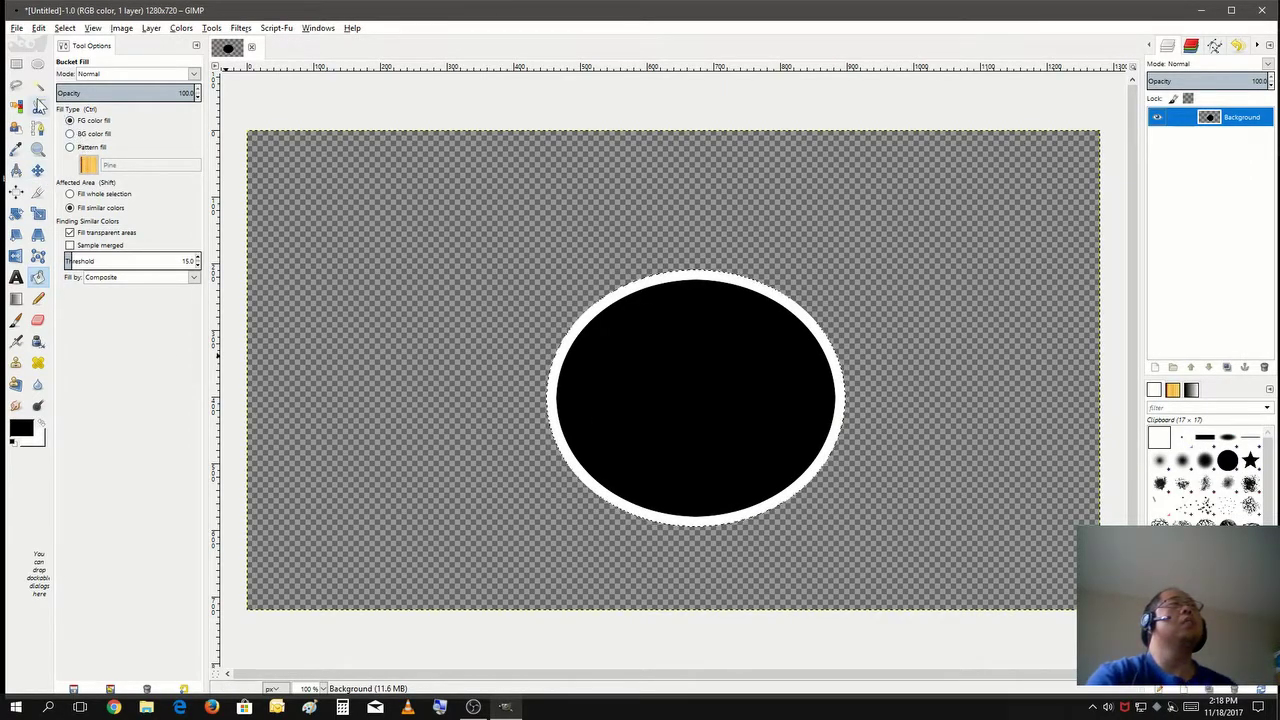
{"action": "left_click", "coordinate": [38, 85]}
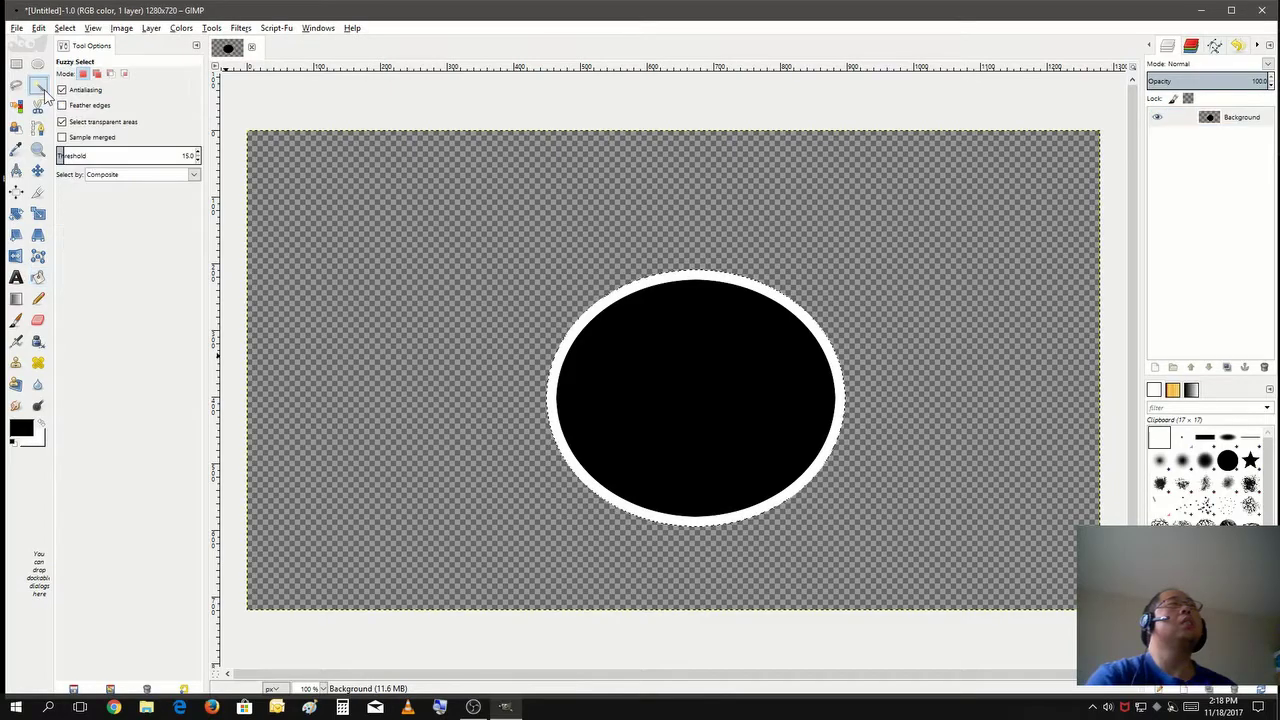
{"action": "left_click", "coordinate": [580, 334]}
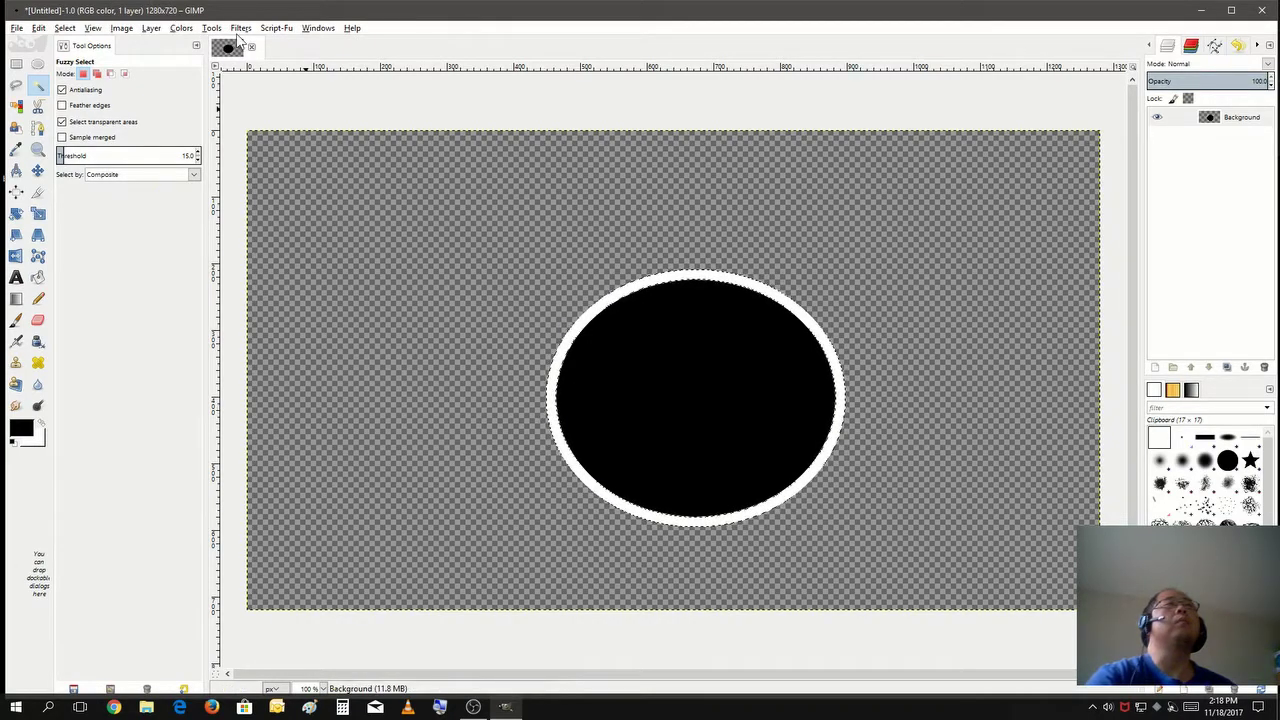
{"action": "left_click", "coordinate": [242, 28]}
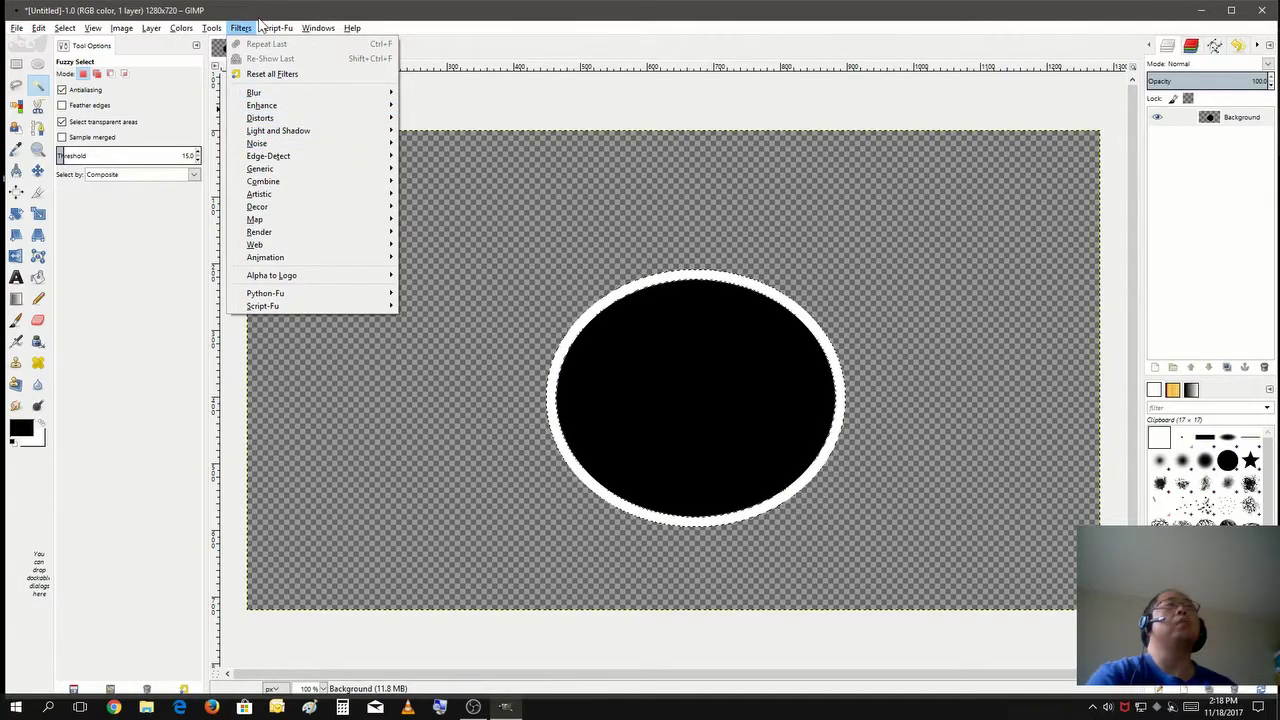
- Apply Bevel and Emboss to the ring as an Outer Bevel with depth 10
{"action": "mouse_move", "coordinate": [272, 30]}
{"action": "mouse_move", "coordinate": [305, 46]}
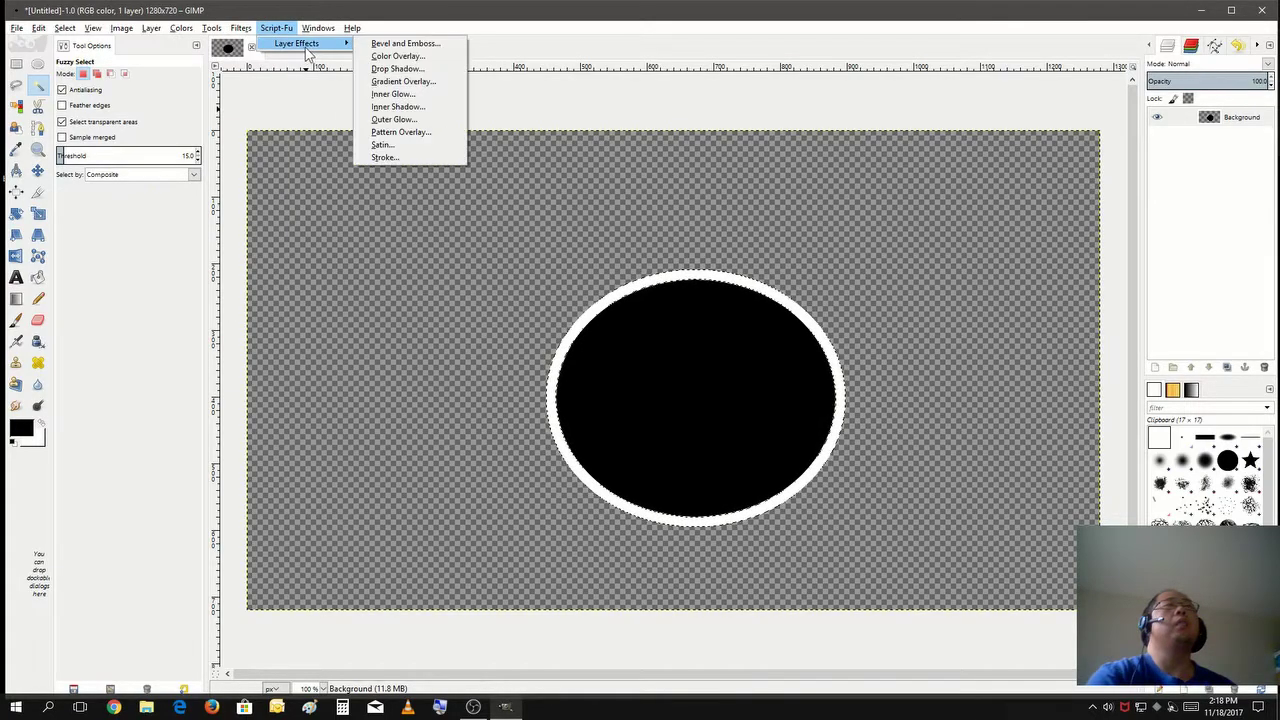
{"action": "left_click", "coordinate": [395, 44]}
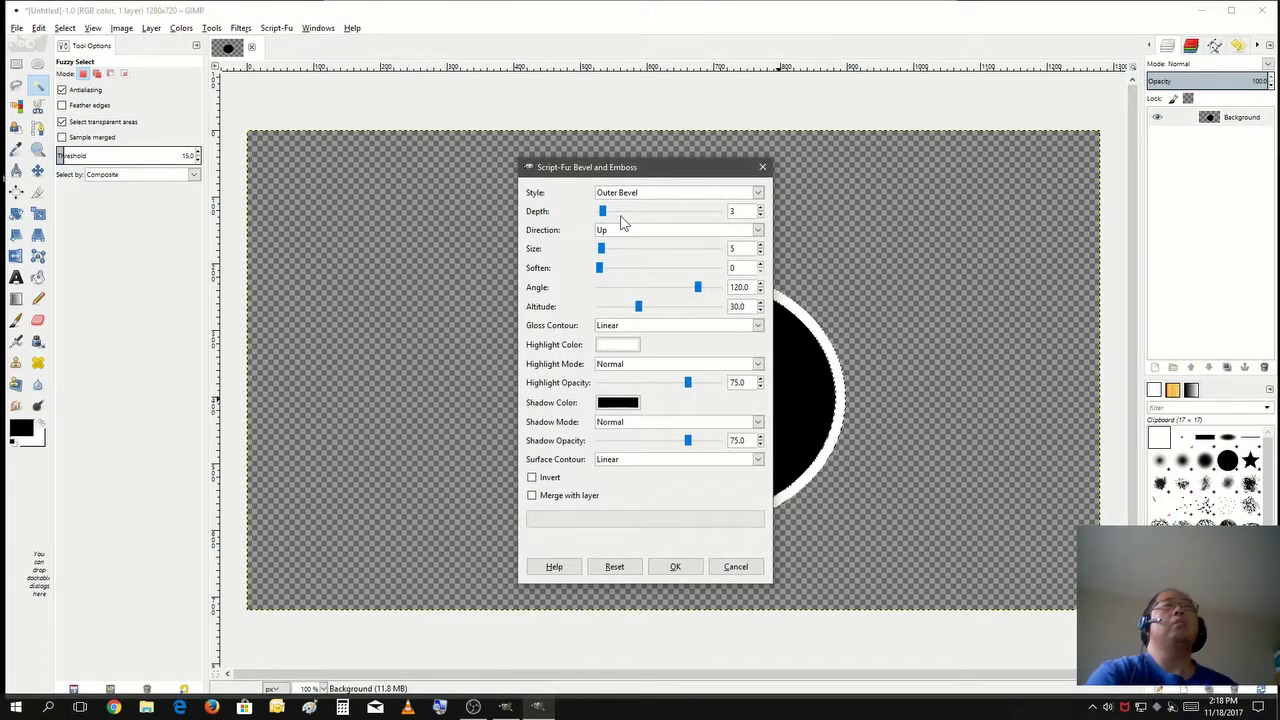
{"action": "left_click", "coordinate": [620, 216]}
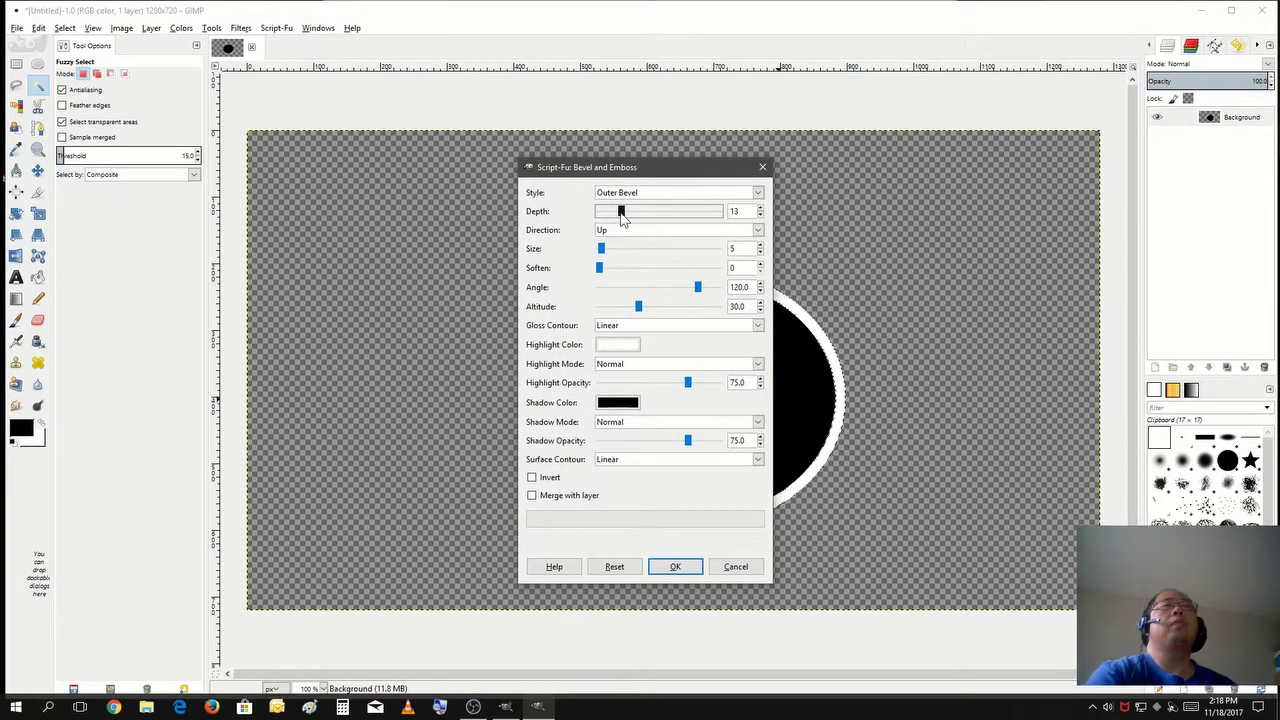
{"action": "left_click_drag", "start_coordinate": [621, 213], "coordinate": [618, 219]}
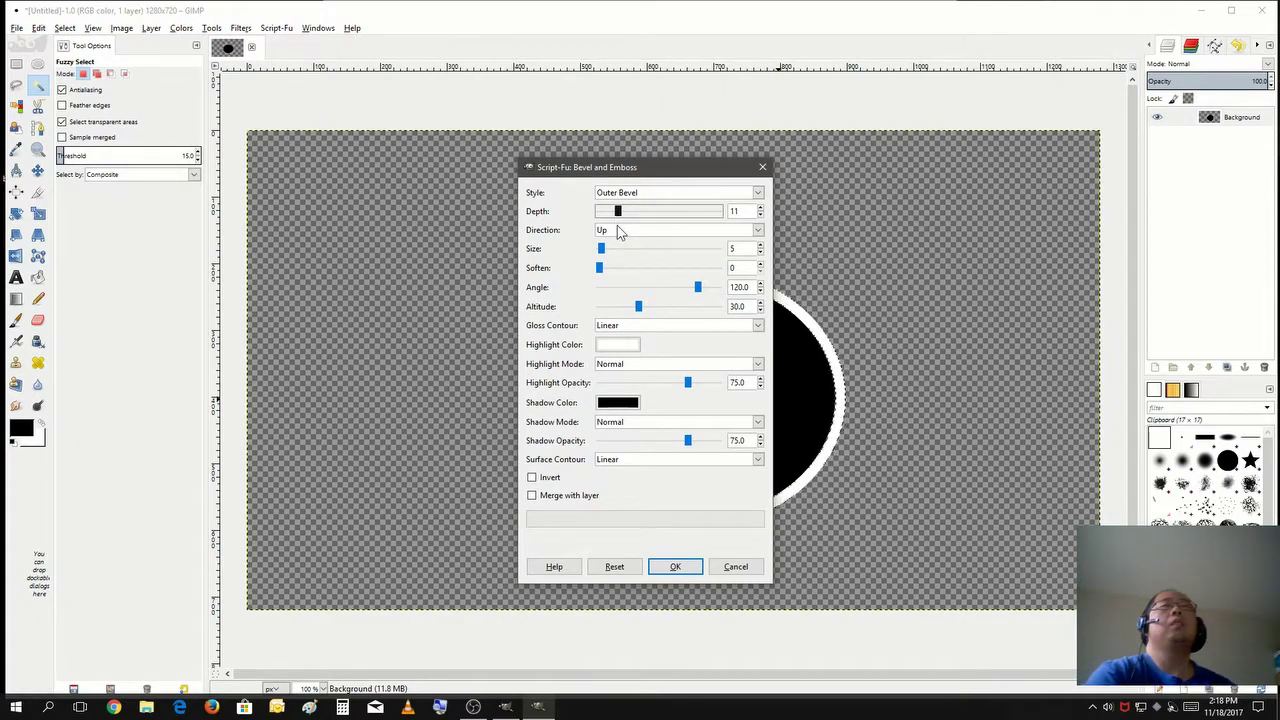
{"action": "left_click_drag", "start_coordinate": [618, 231], "coordinate": [624, 233]}
{"action": "left_click", "coordinate": [759, 215]}
{"action": "left_click", "coordinate": [759, 215]}
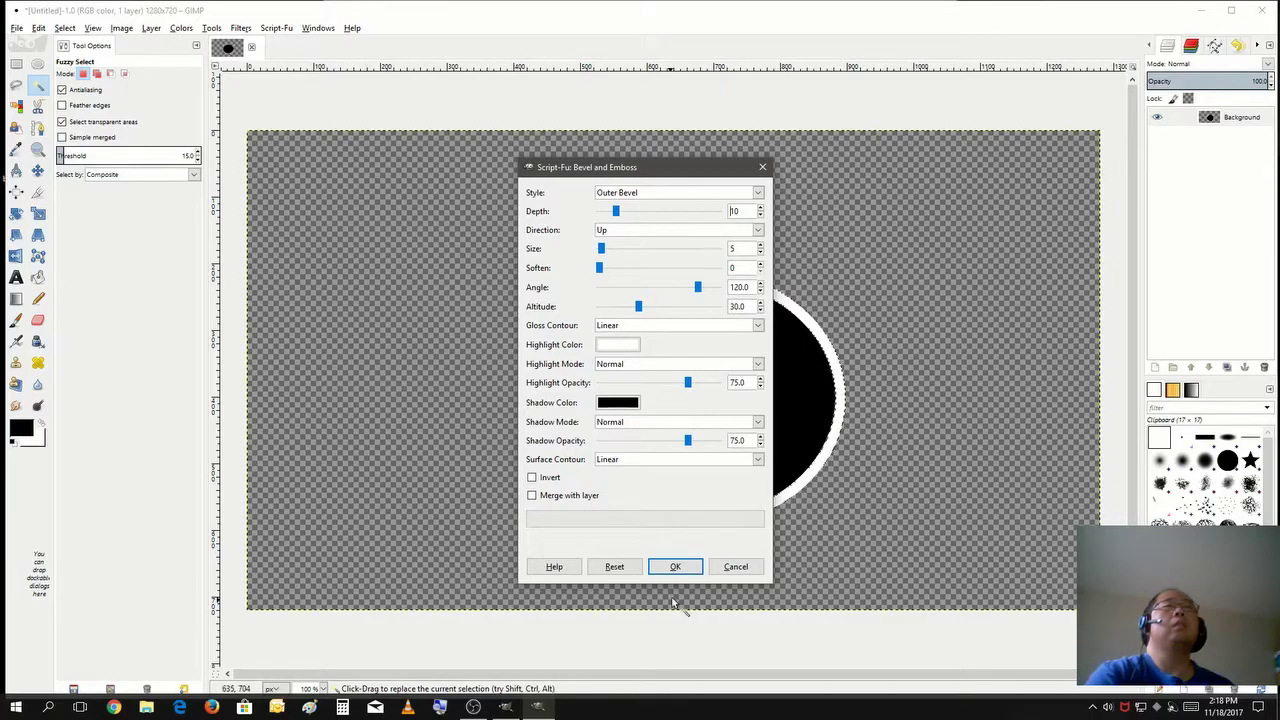
{"action": "left_click", "coordinate": [675, 568]}
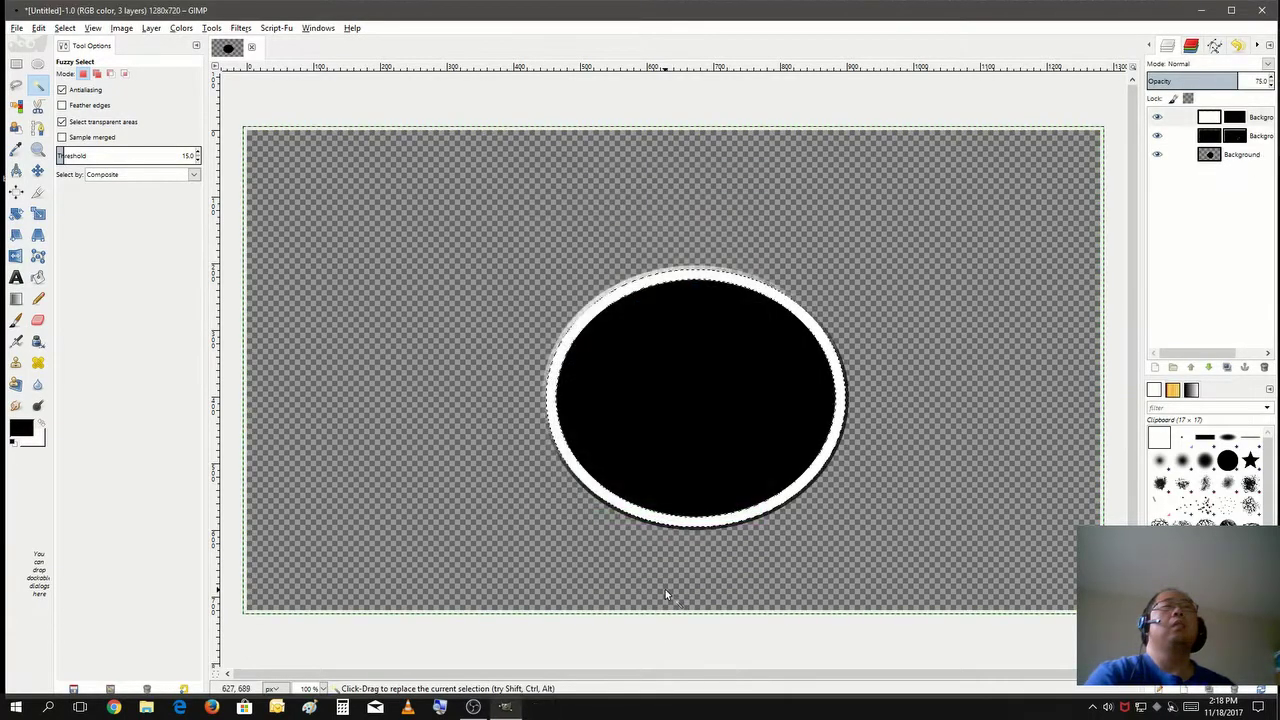
- Merge the bevel highlight layer down, then delete the Background-shadow layer
{"action": "right_click", "coordinate": [1255, 116]}
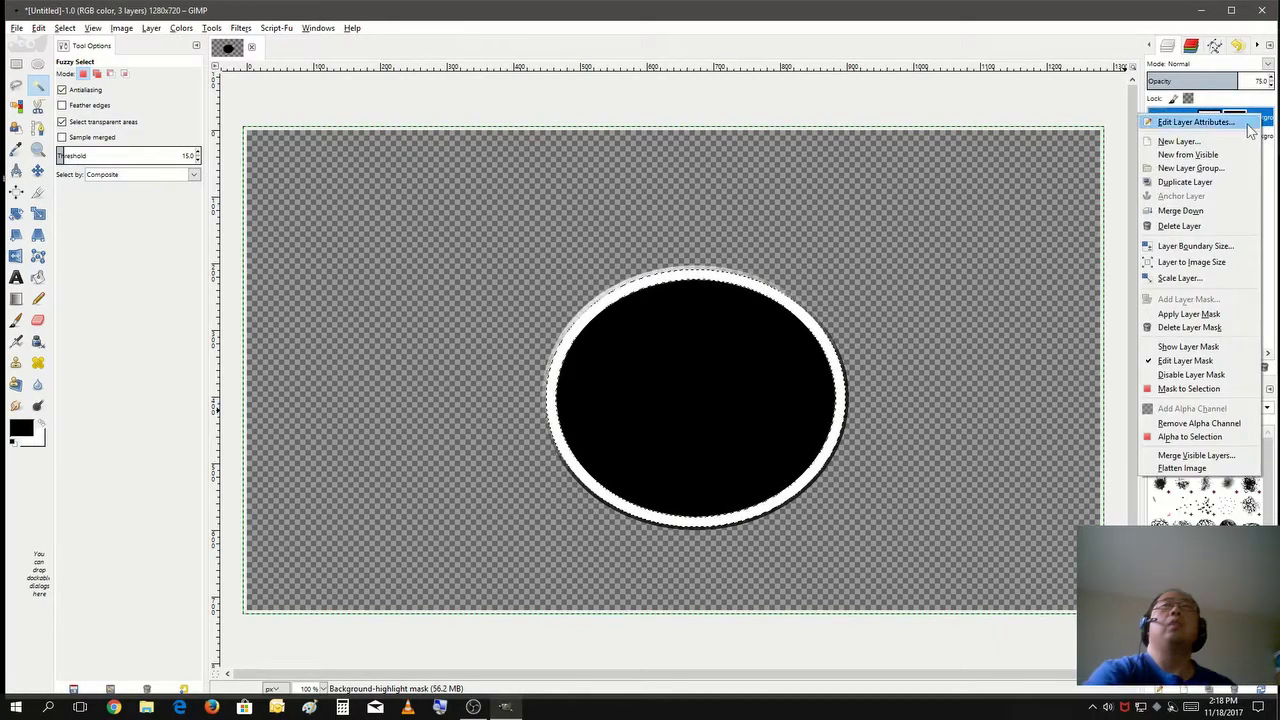
{"action": "left_click", "coordinate": [1195, 211]}
{"action": "left_click", "coordinate": [1255, 122]}
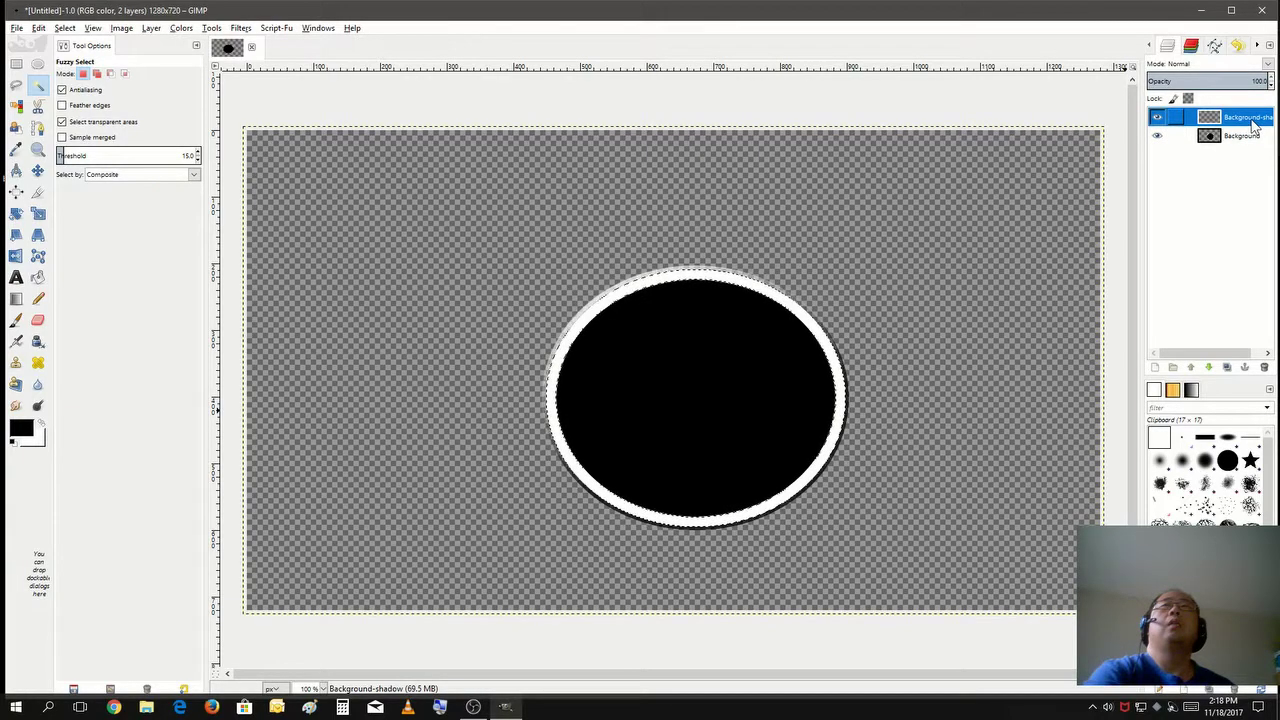
{"action": "right_click", "coordinate": [1255, 122]}
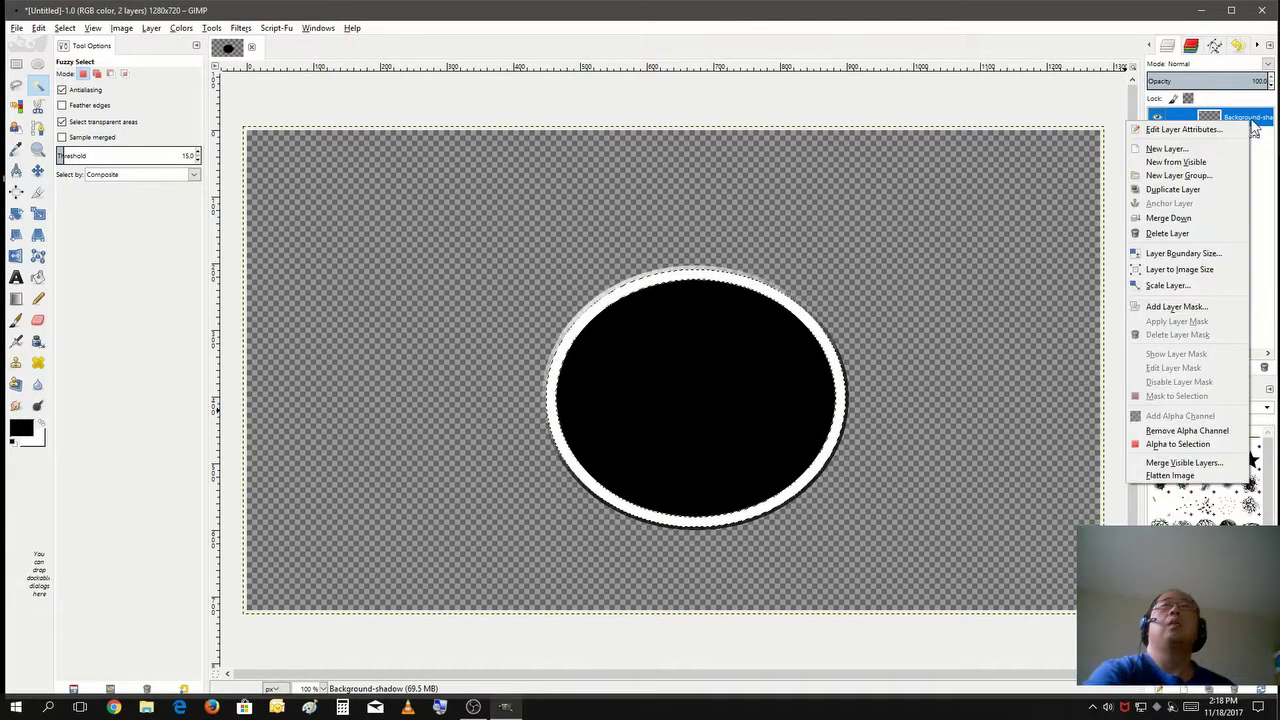
{"action": "left_click", "coordinate": [1205, 233]}
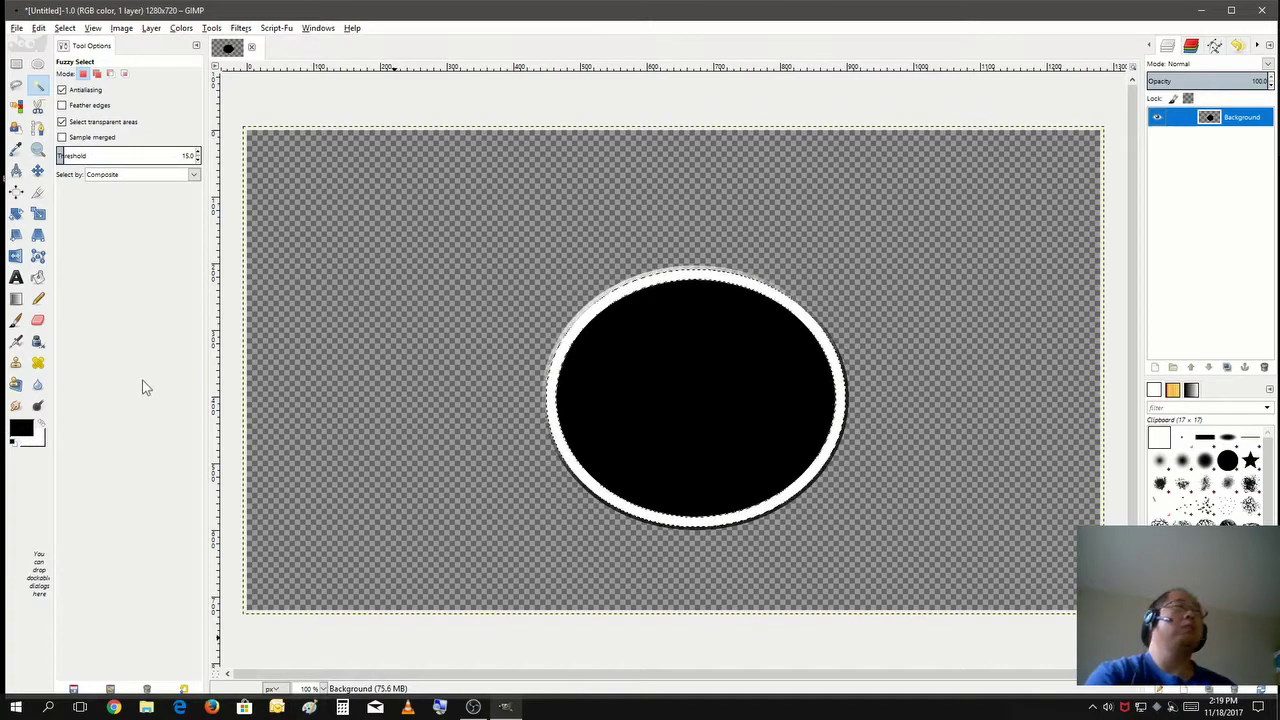
- Set the Text tool colour to pure red
{"action": "left_click", "coordinate": [16, 278]}
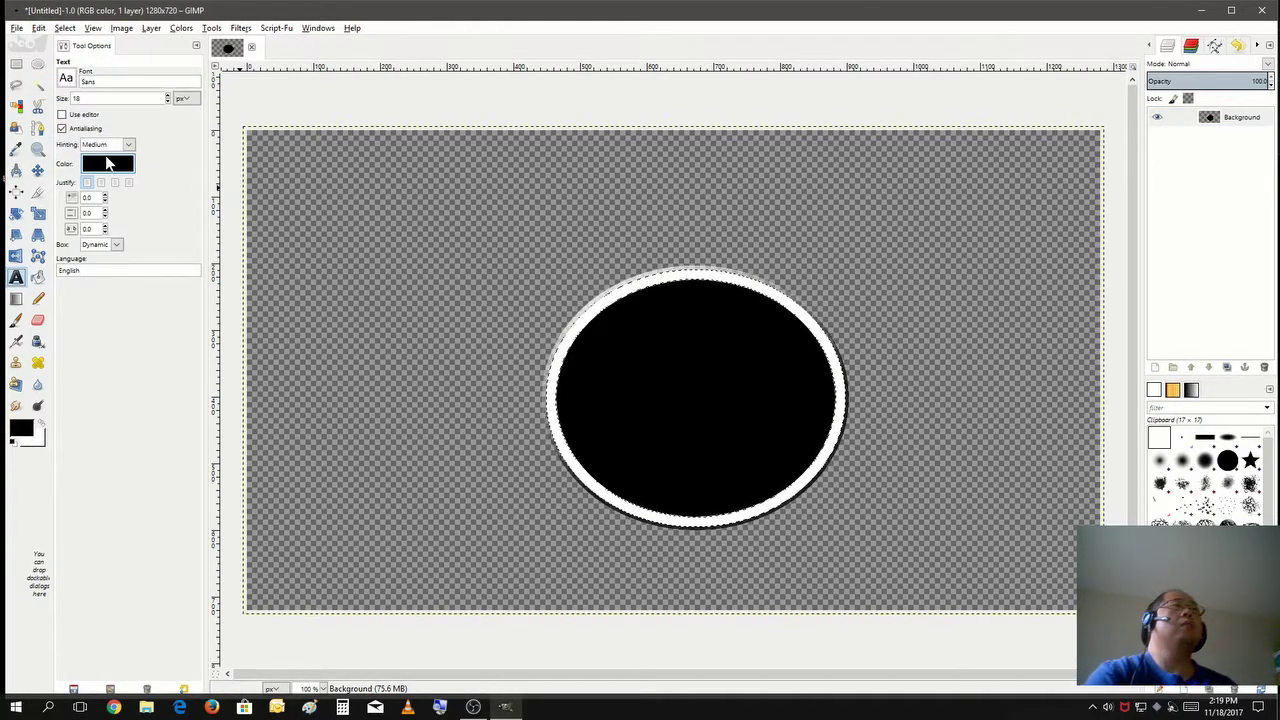
{"action": "left_click", "coordinate": [108, 163]}
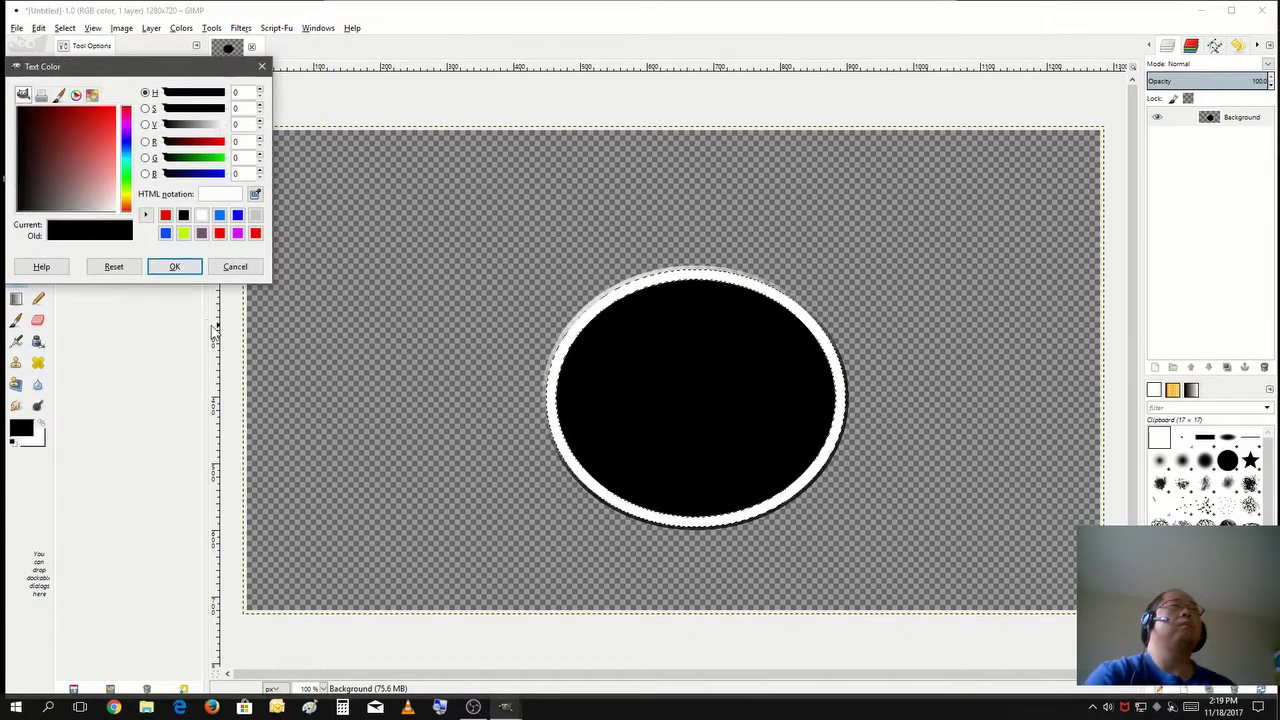
{"action": "left_click", "coordinate": [165, 215]}
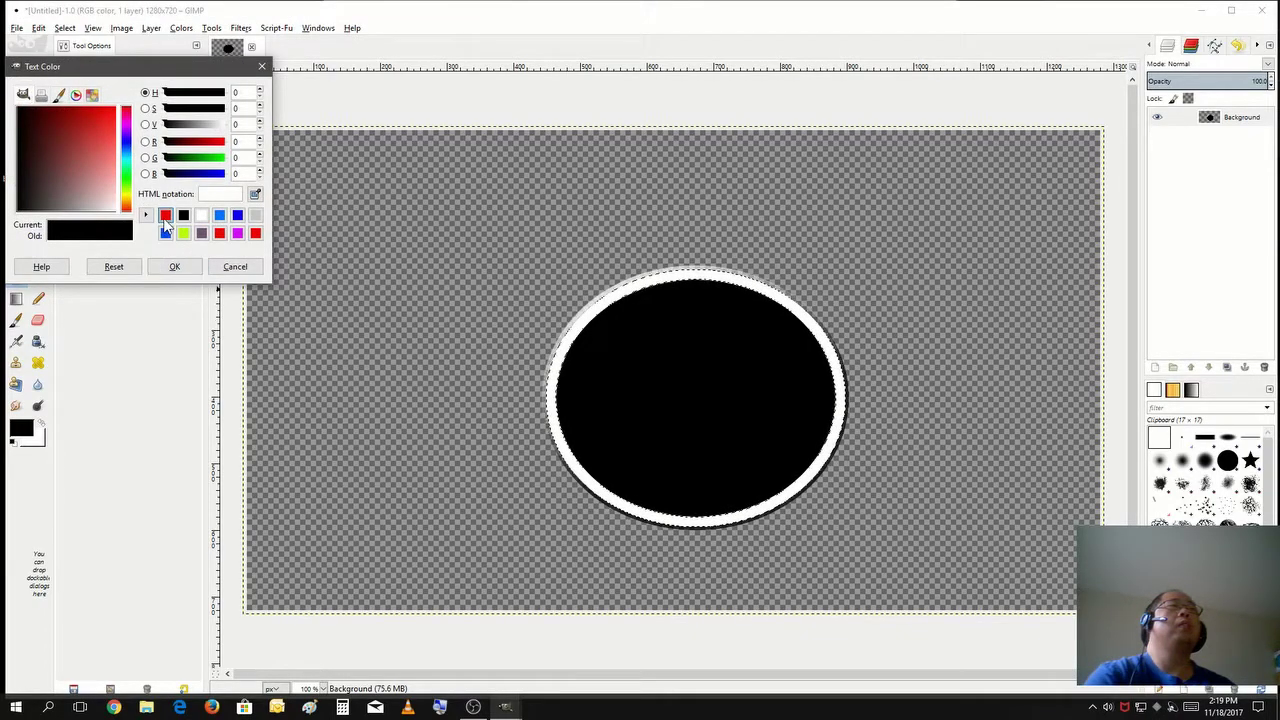
{"action": "left_click", "coordinate": [156, 272]}
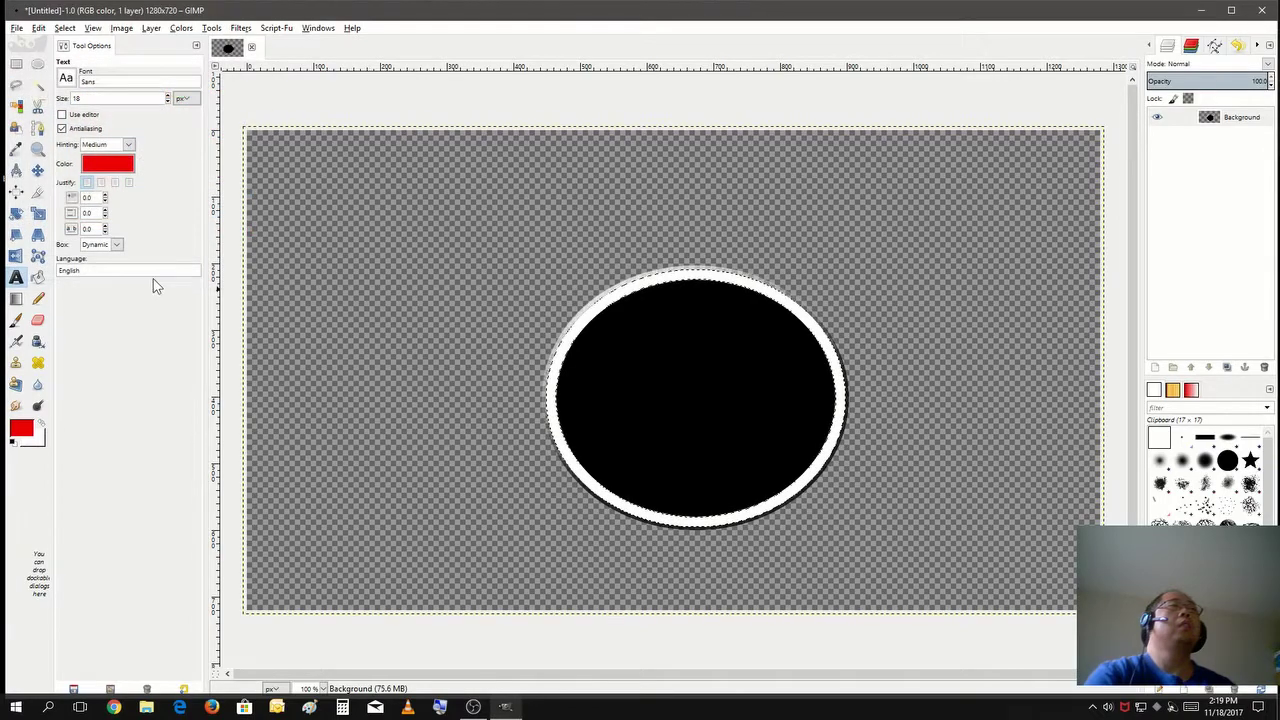
- Choose the Plack the Hanet font for the text
{"action": "left_click", "coordinate": [66, 78]}
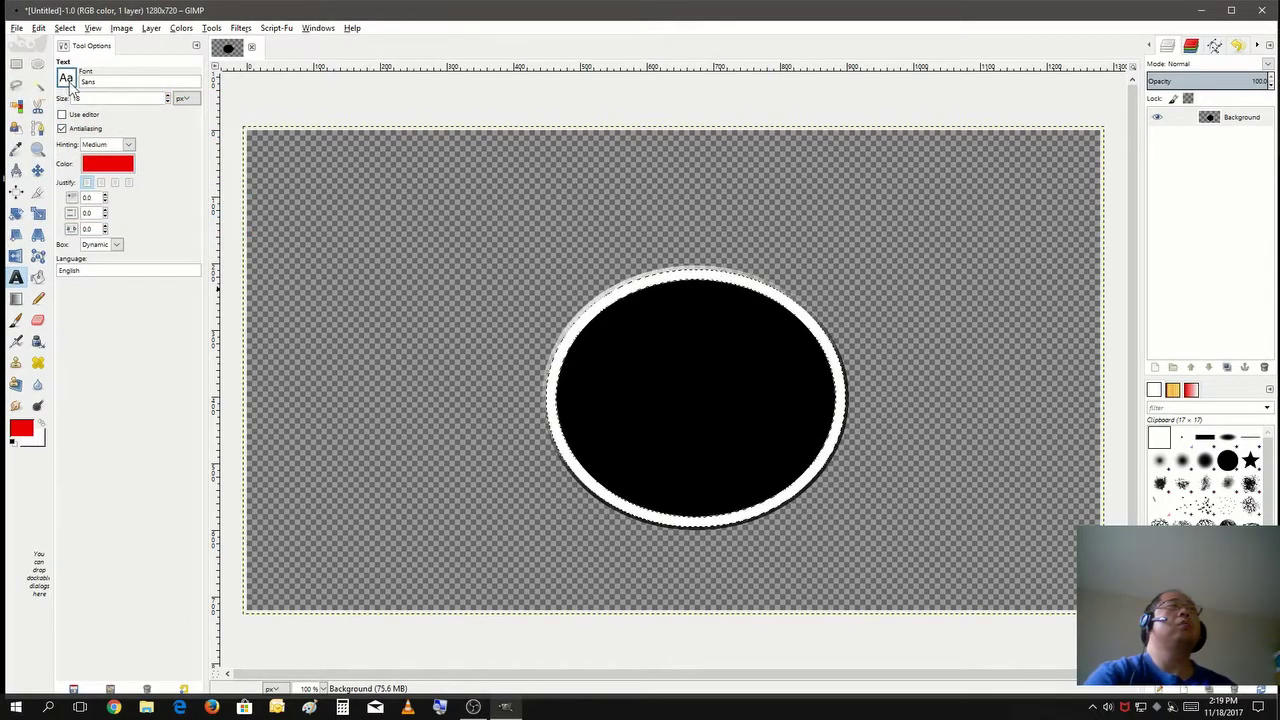
{"action": "scroll", "coordinate": [127, 203], "scroll_direction": "down", "scroll_amount": 3}
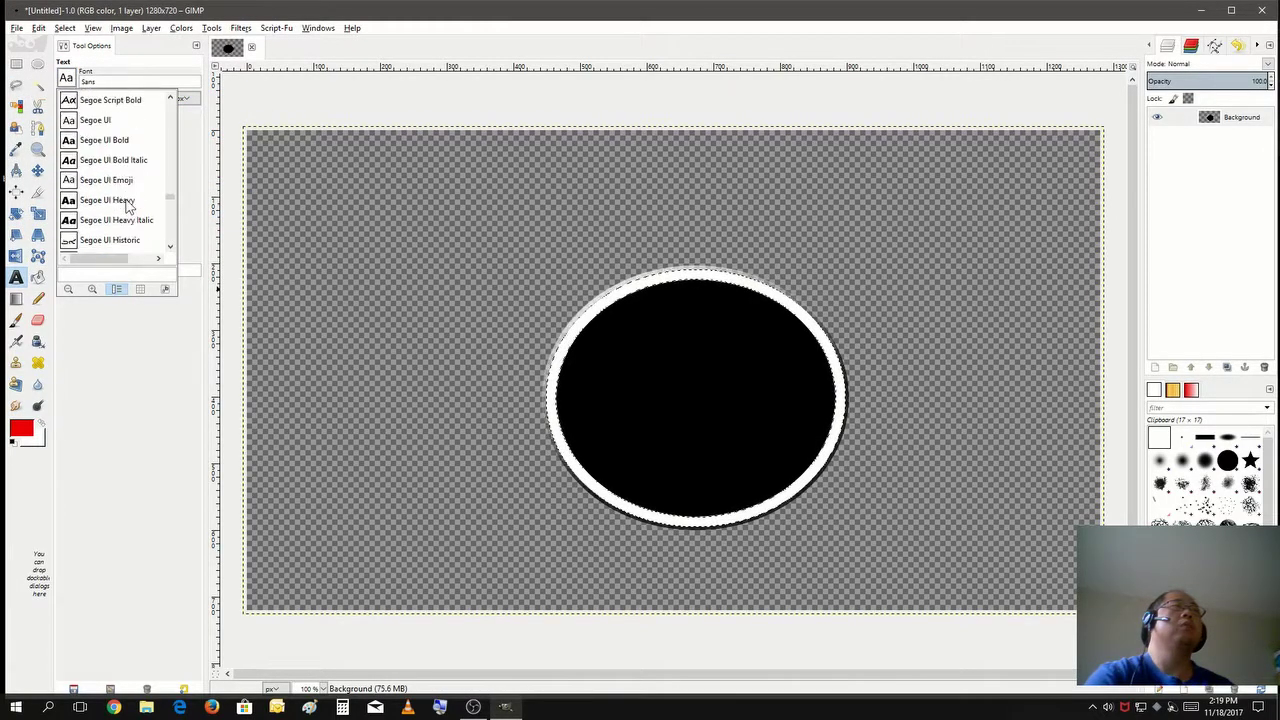
{"action": "scroll", "coordinate": [127, 203], "scroll_direction": "down", "scroll_amount": 4}
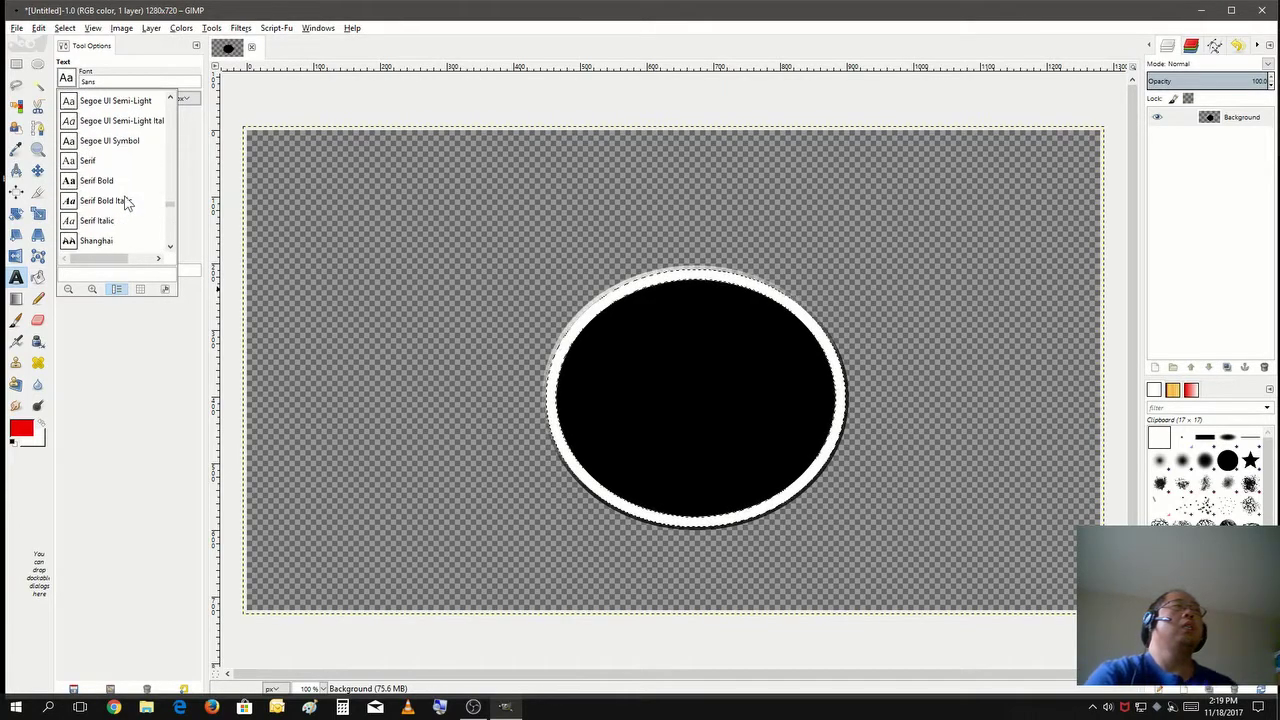
{"action": "scroll", "coordinate": [127, 203], "scroll_direction": "down", "scroll_amount": 2}
{"action": "scroll", "coordinate": [127, 203], "scroll_direction": "down", "scroll_amount": 8}
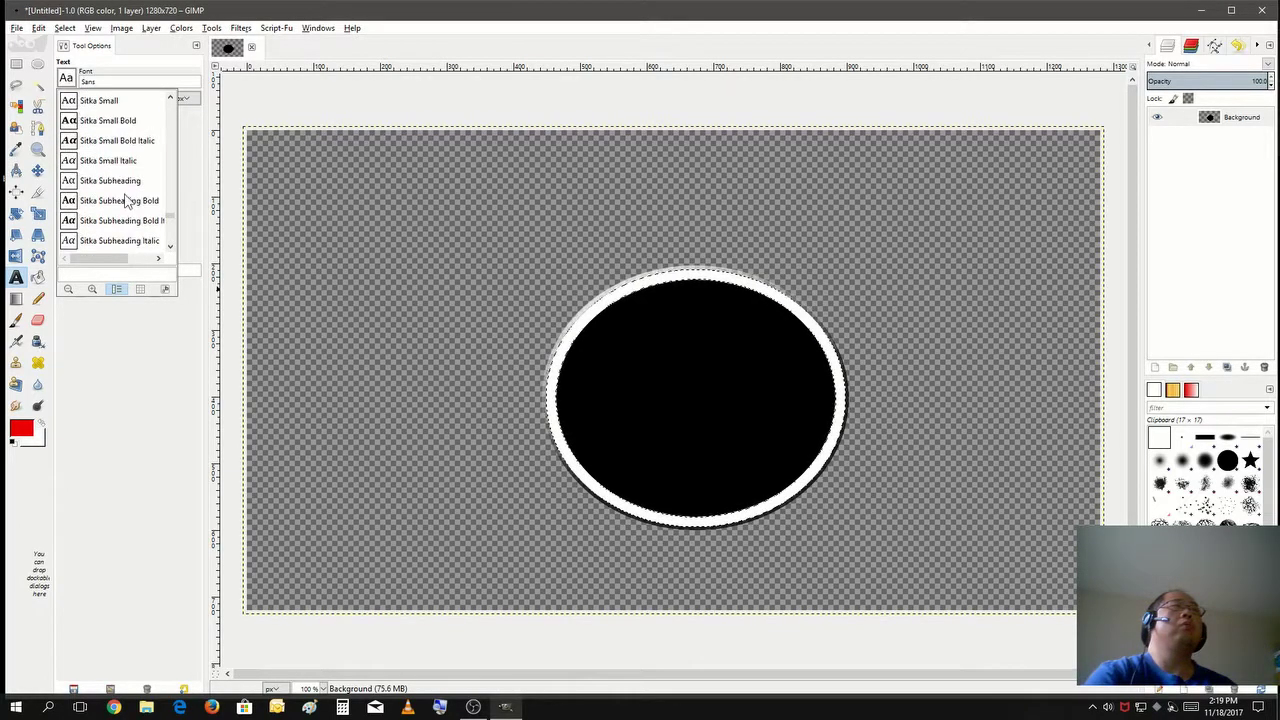
{"action": "scroll", "coordinate": [127, 203], "scroll_direction": "down", "scroll_amount": 3}
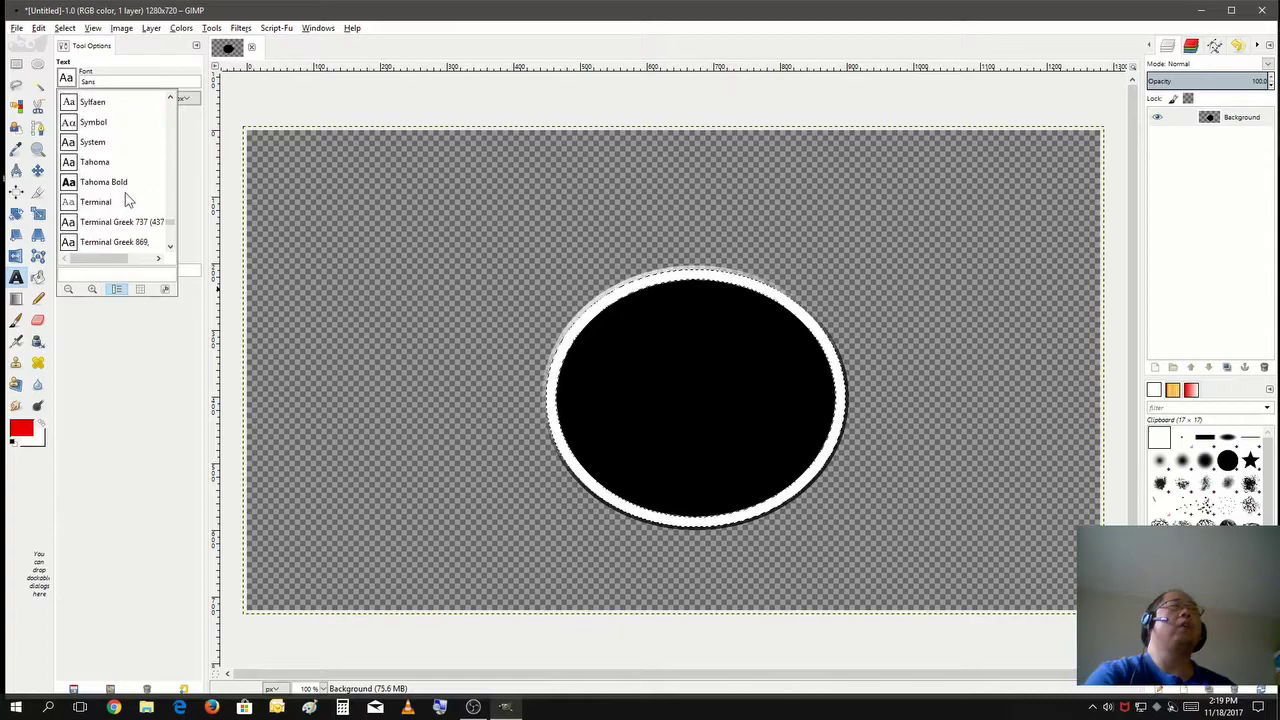
{"action": "scroll", "coordinate": [127, 201], "scroll_direction": "down", "scroll_amount": 6}
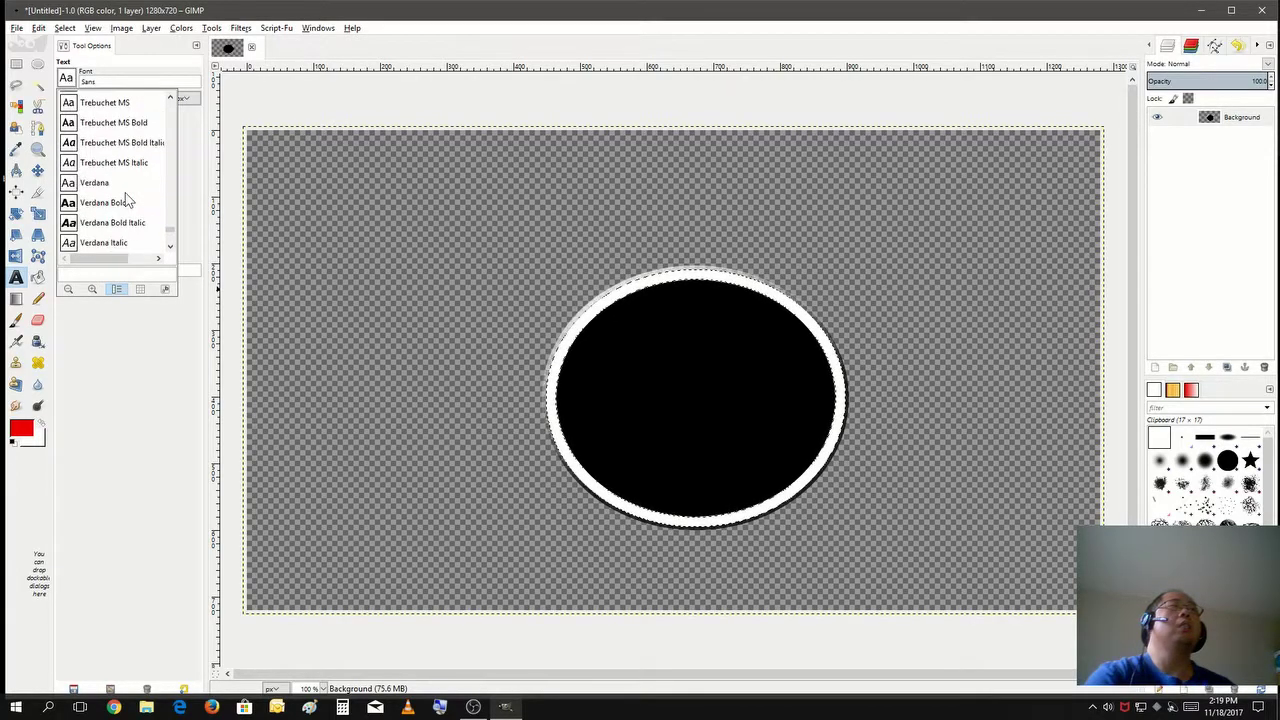
{"action": "scroll", "coordinate": [127, 203], "scroll_direction": "down", "scroll_amount": 1}
{"action": "scroll", "coordinate": [129, 203], "scroll_direction": "up", "scroll_amount": 3}
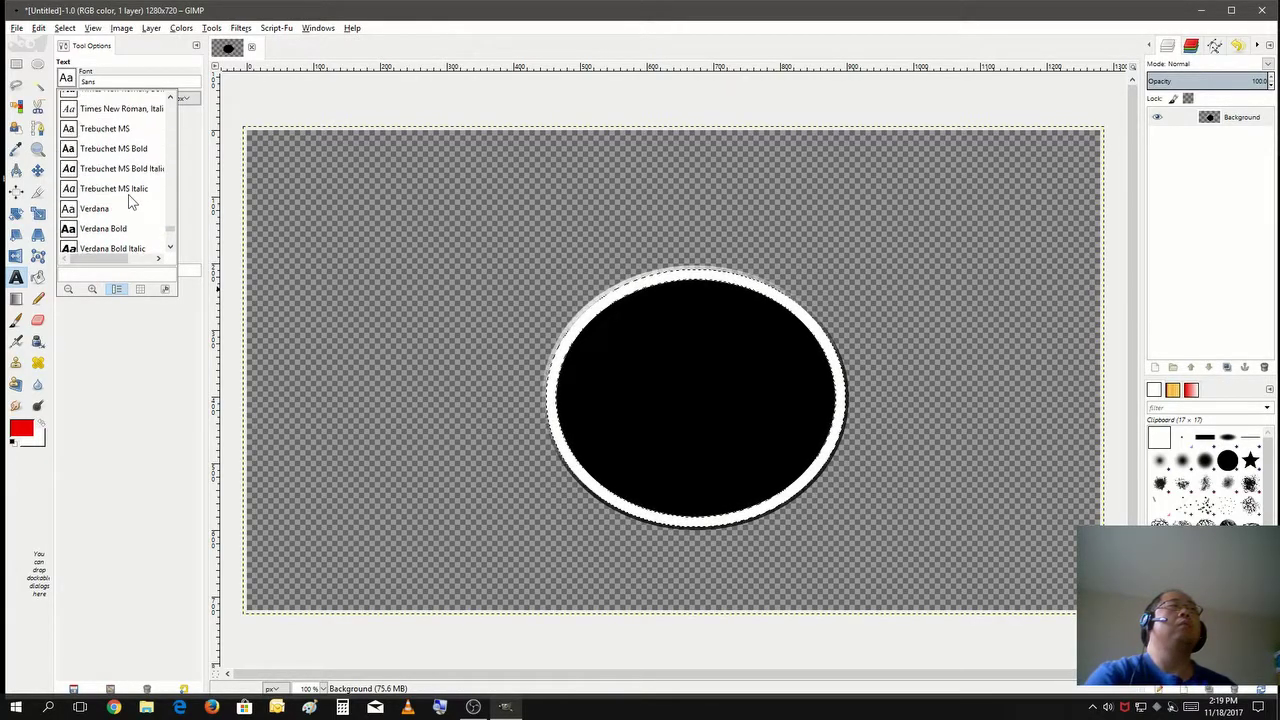
{"action": "scroll", "coordinate": [129, 203], "scroll_direction": "down", "scroll_amount": 2}
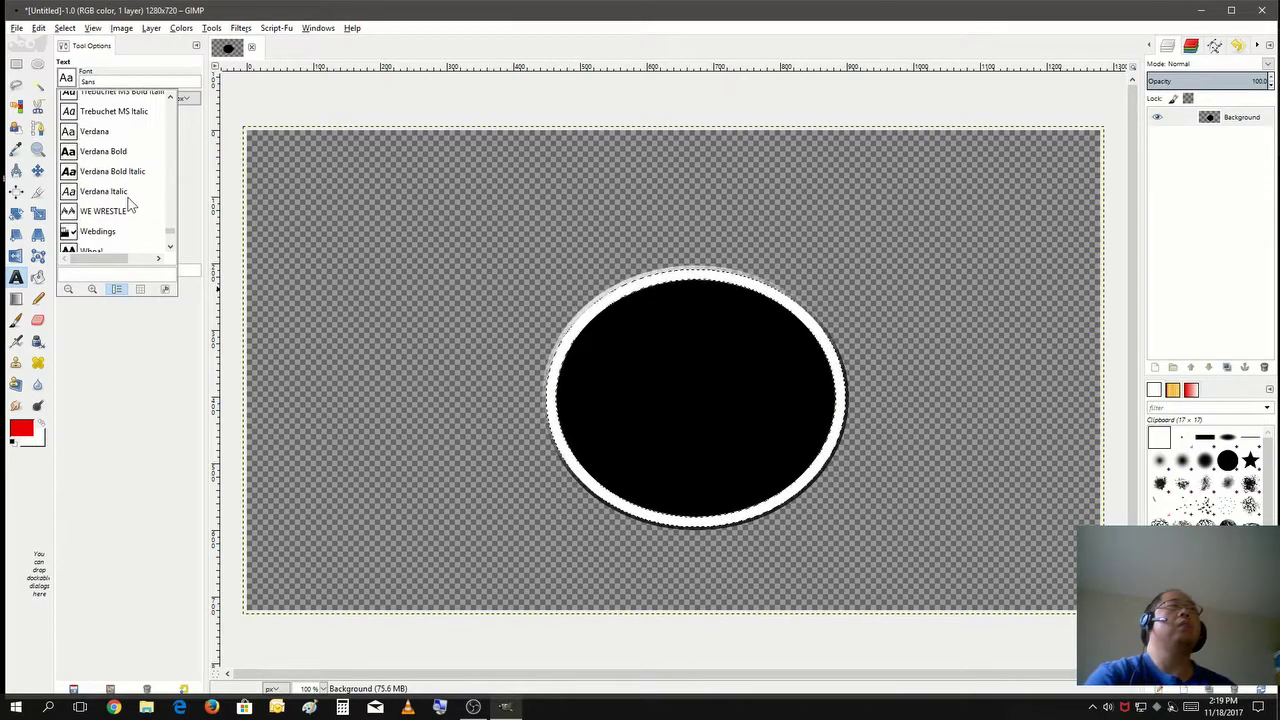
{"action": "scroll", "coordinate": [130, 205], "scroll_direction": "up", "scroll_amount": 6}
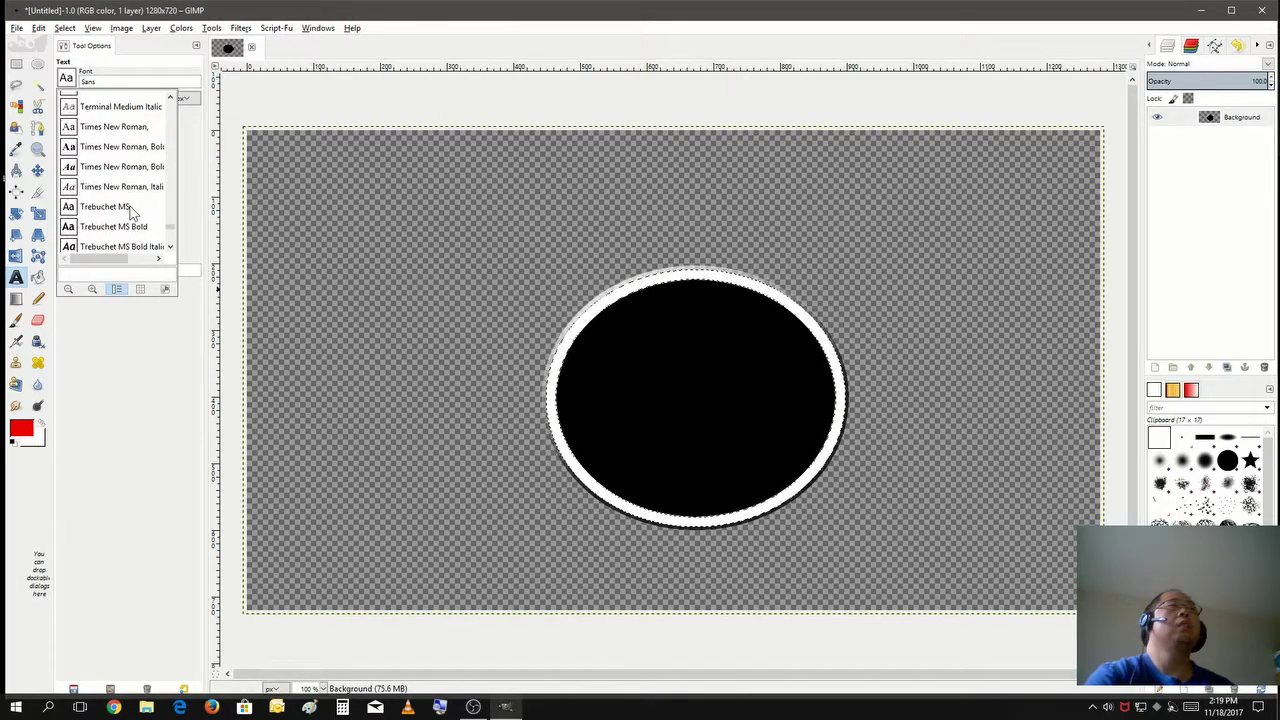
{"action": "scroll", "coordinate": [127, 205], "scroll_direction": "up", "scroll_amount": 8}
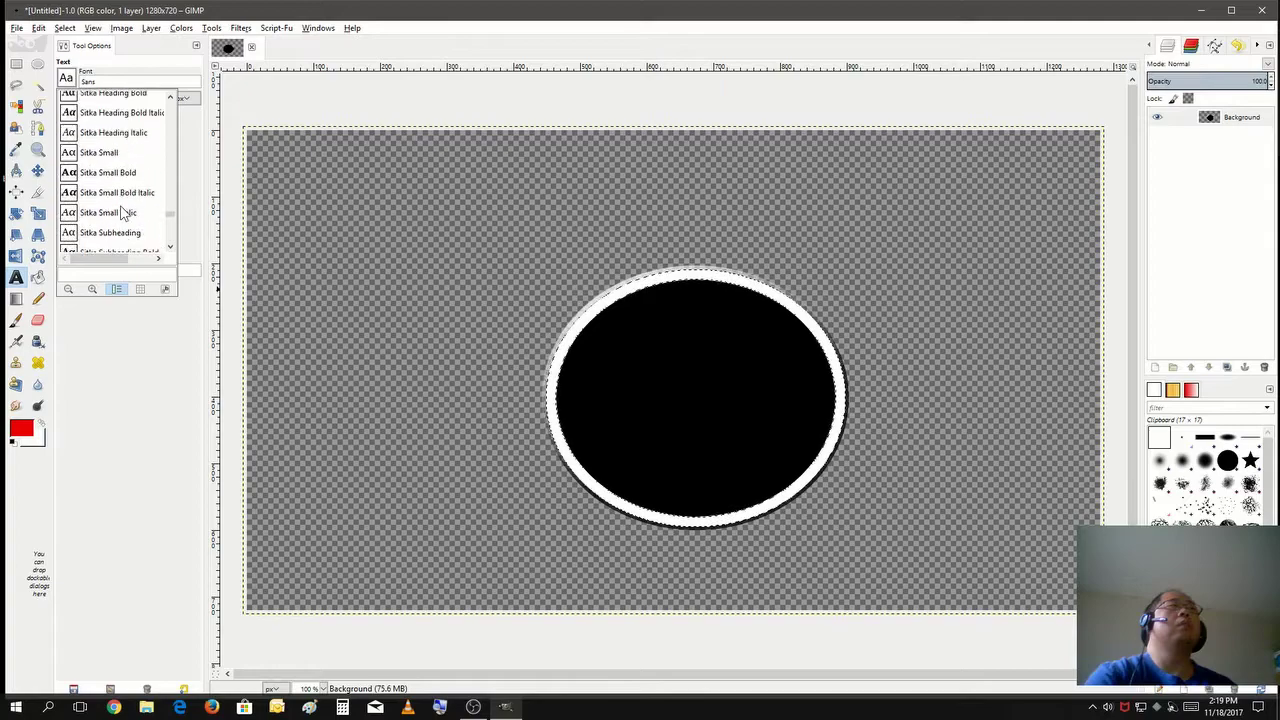
{"action": "scroll", "coordinate": [127, 208], "scroll_direction": "up", "scroll_amount": 10}
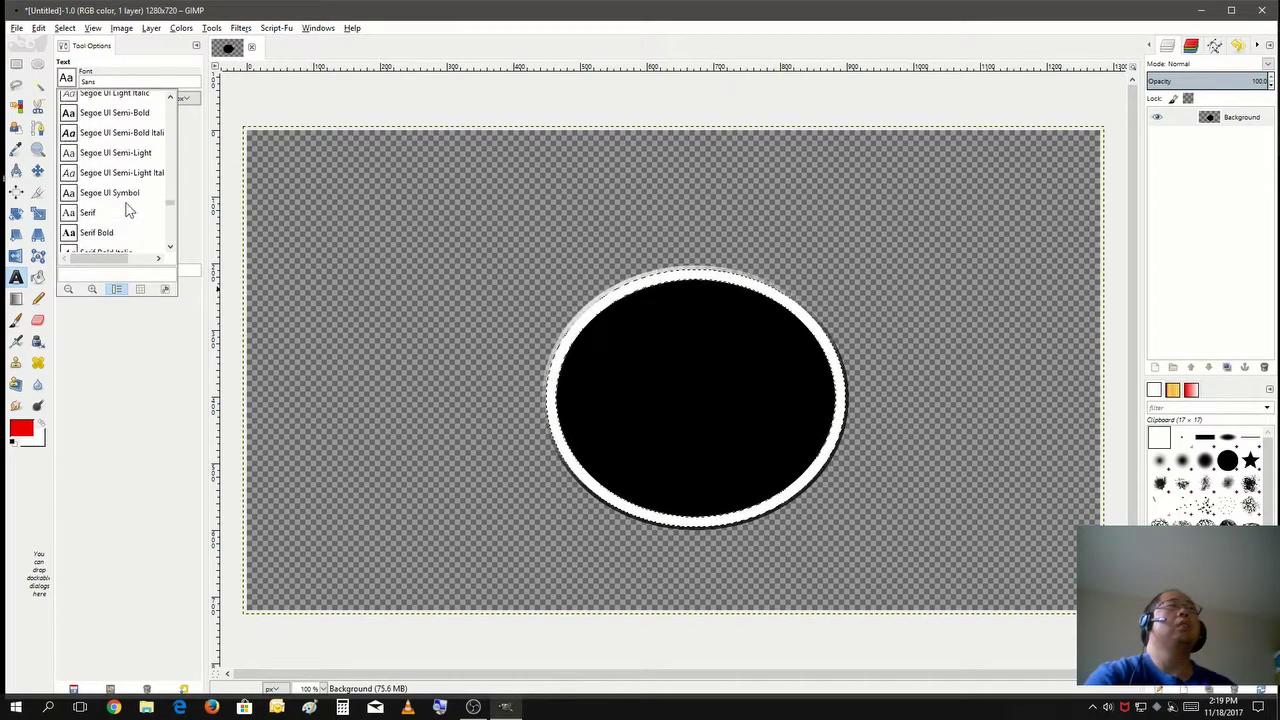
{"action": "scroll", "coordinate": [128, 206], "scroll_direction": "up", "scroll_amount": 12}
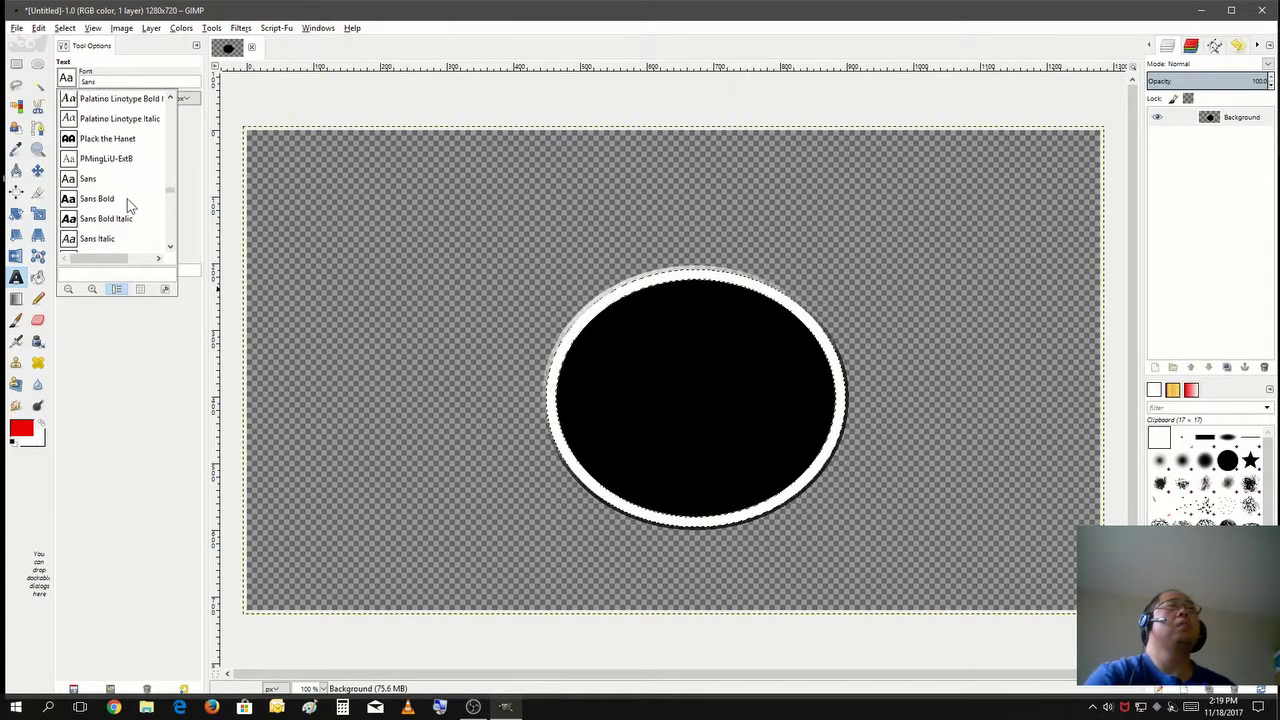
{"action": "scroll", "coordinate": [128, 204], "scroll_direction": "up", "scroll_amount": 3}
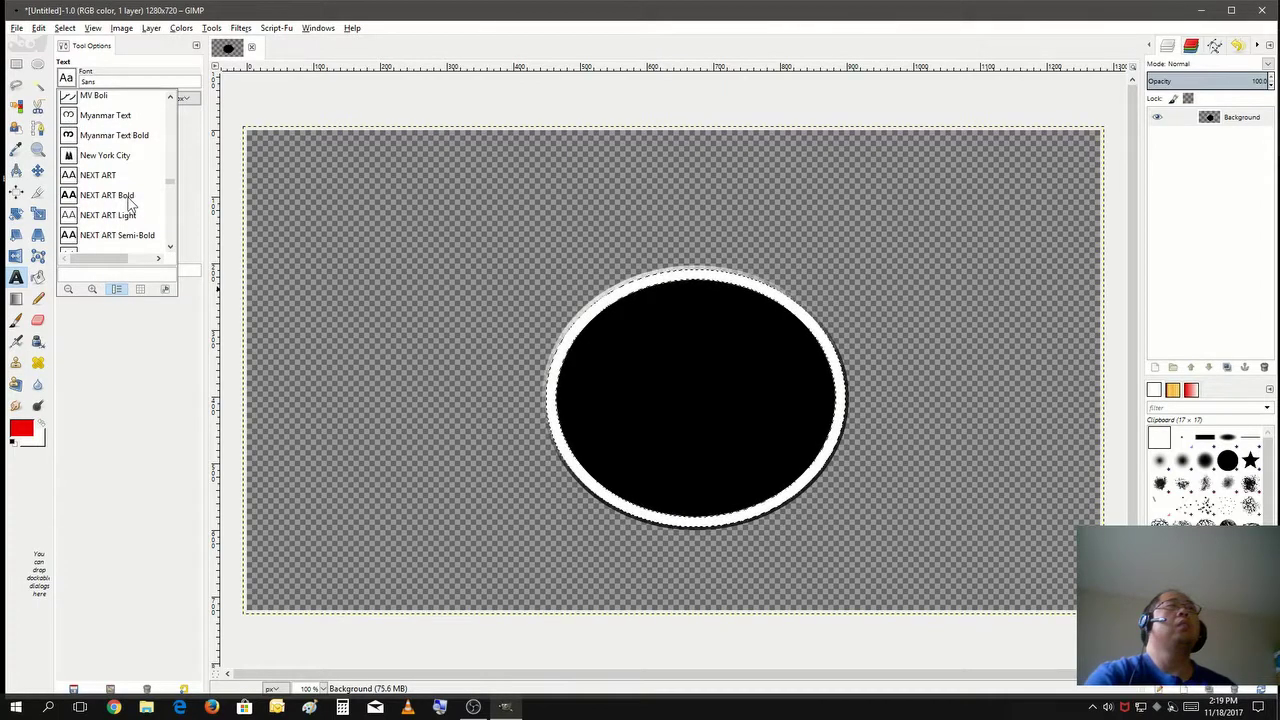
{"action": "scroll", "coordinate": [128, 204], "scroll_direction": "up", "scroll_amount": 1}
{"action": "scroll", "coordinate": [128, 204], "scroll_direction": "up", "scroll_amount": 5}
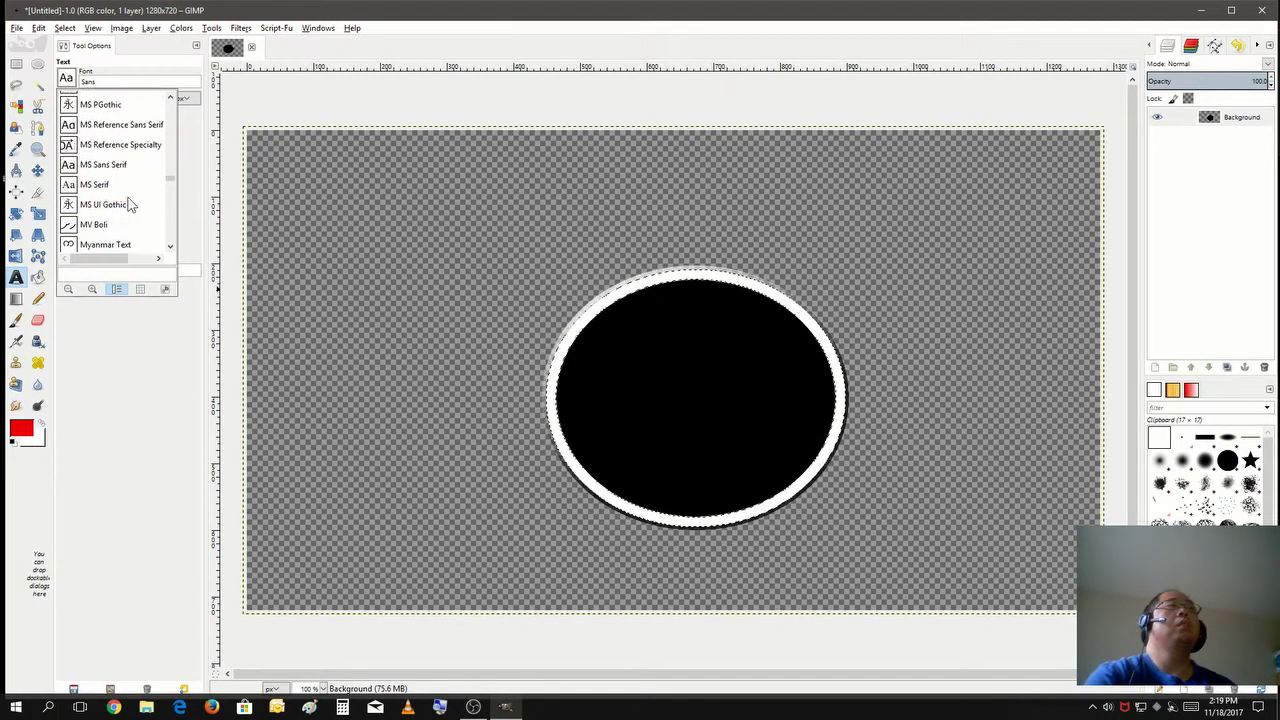
{"action": "scroll", "coordinate": [128, 204], "scroll_direction": "up", "scroll_amount": 10}
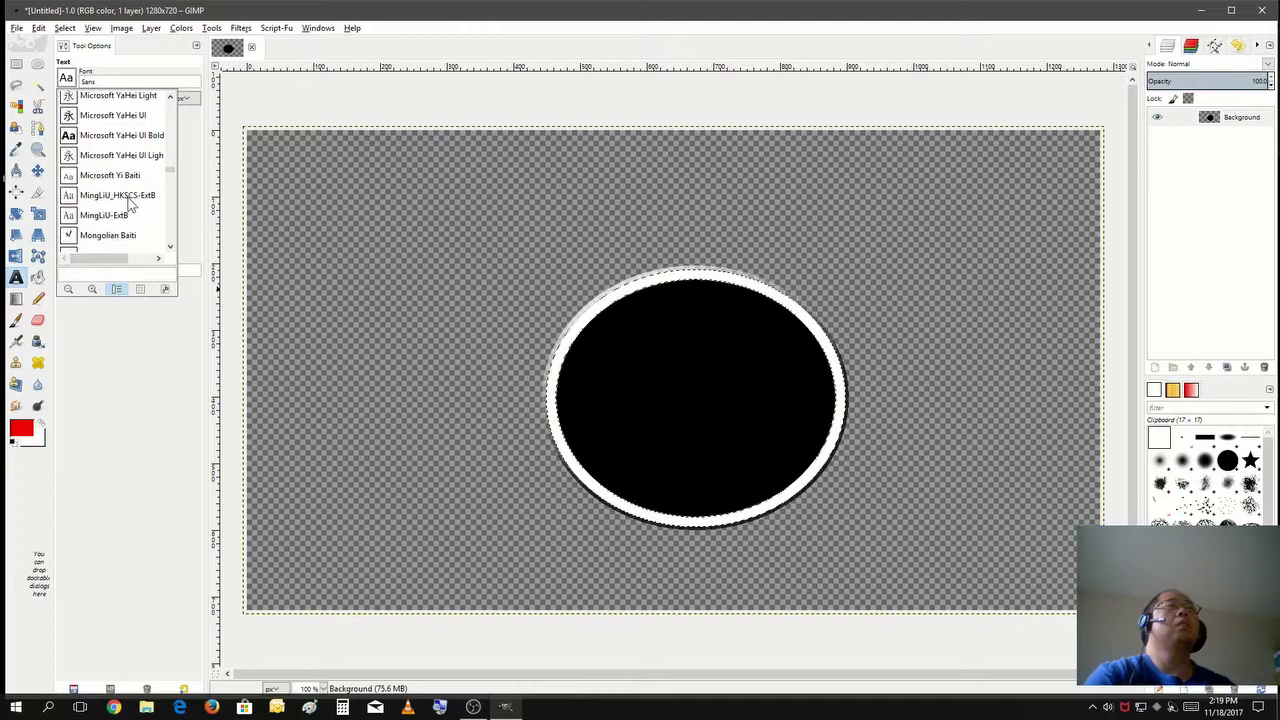
{"action": "scroll", "coordinate": [130, 205], "scroll_direction": "up", "scroll_amount": 3}
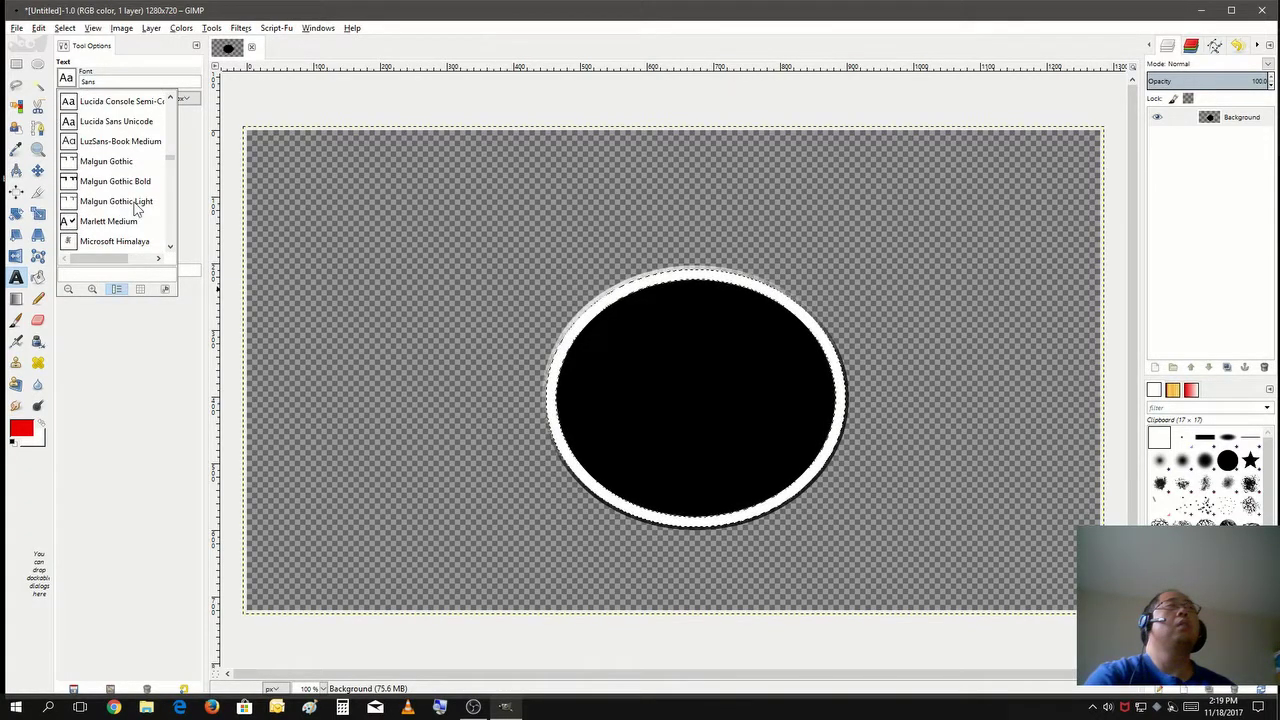
{"action": "scroll", "coordinate": [137, 207], "scroll_direction": "down", "scroll_amount": 6}
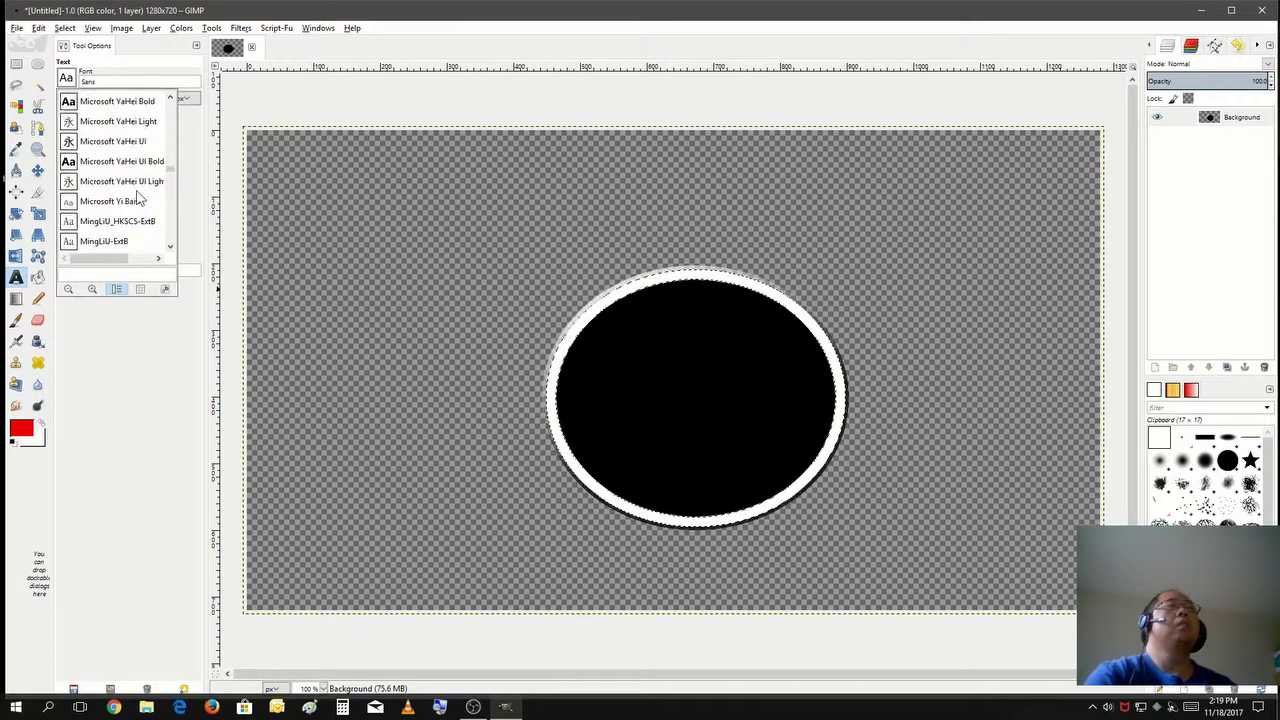
{"action": "scroll", "coordinate": [137, 200], "scroll_direction": "down", "scroll_amount": 5}
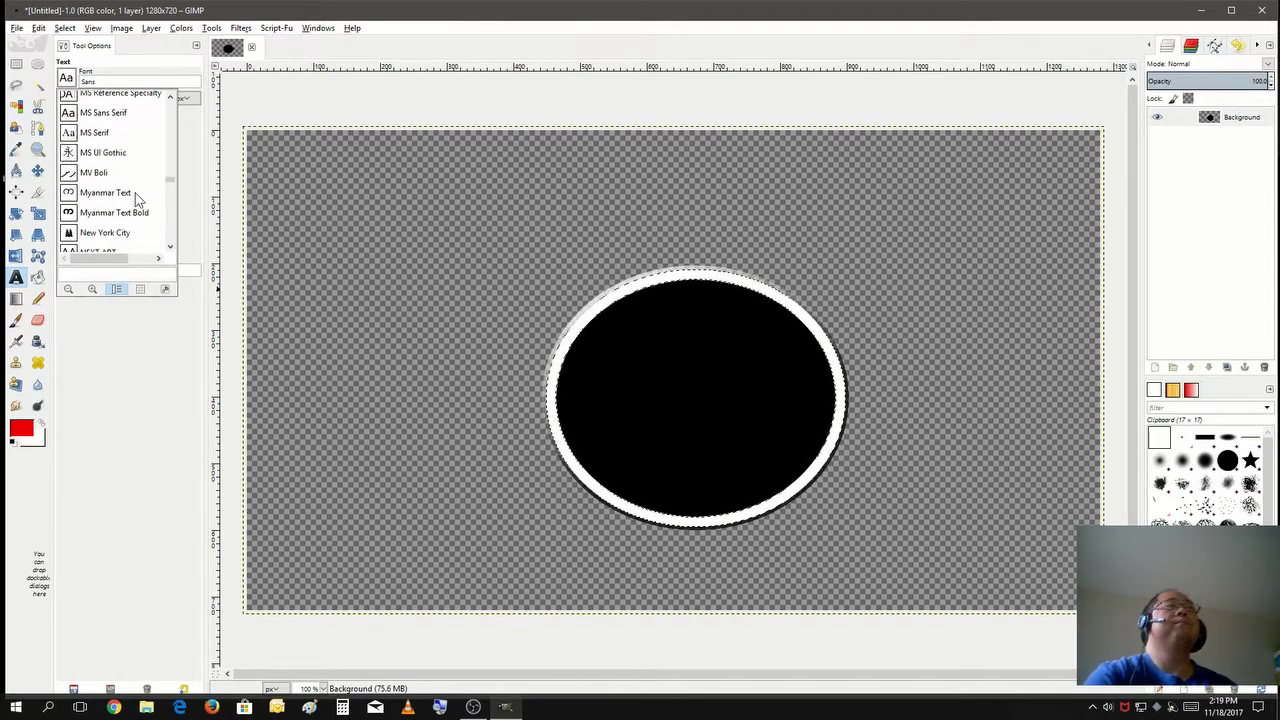
{"action": "scroll", "coordinate": [137, 200], "scroll_direction": "down", "scroll_amount": 6}
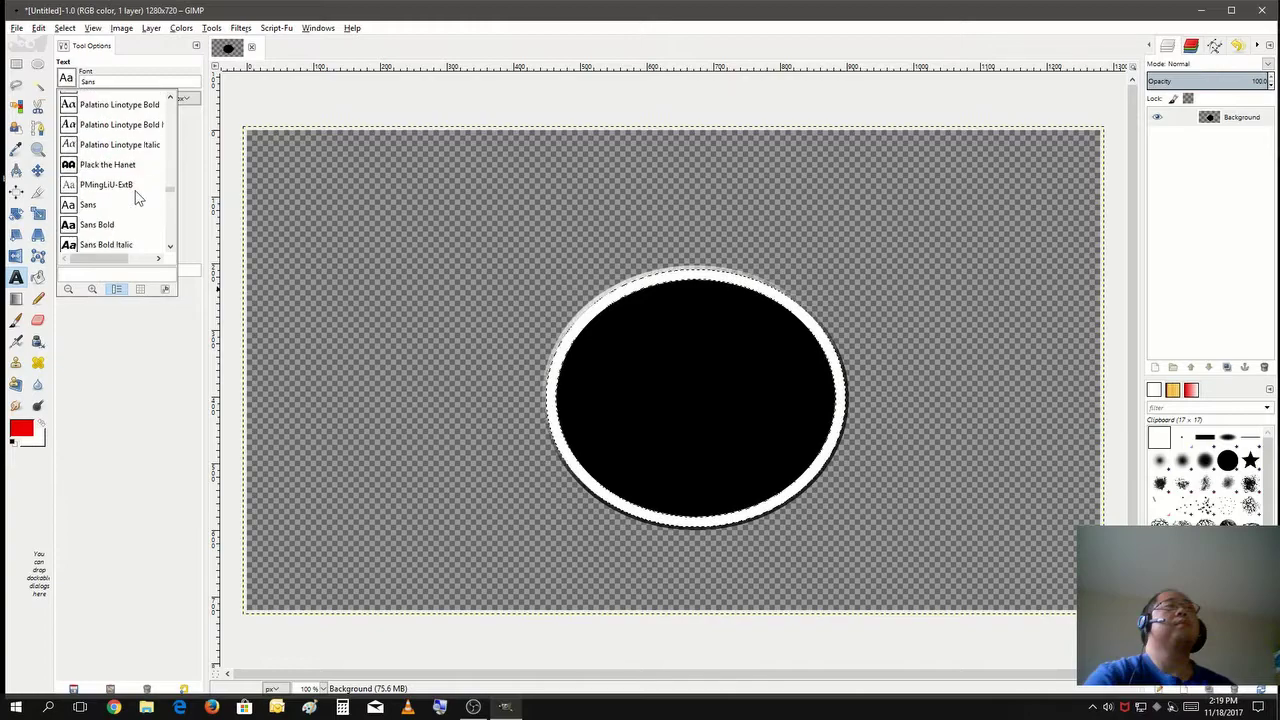
{"action": "scroll", "coordinate": [137, 197], "scroll_direction": "up", "scroll_amount": 1}
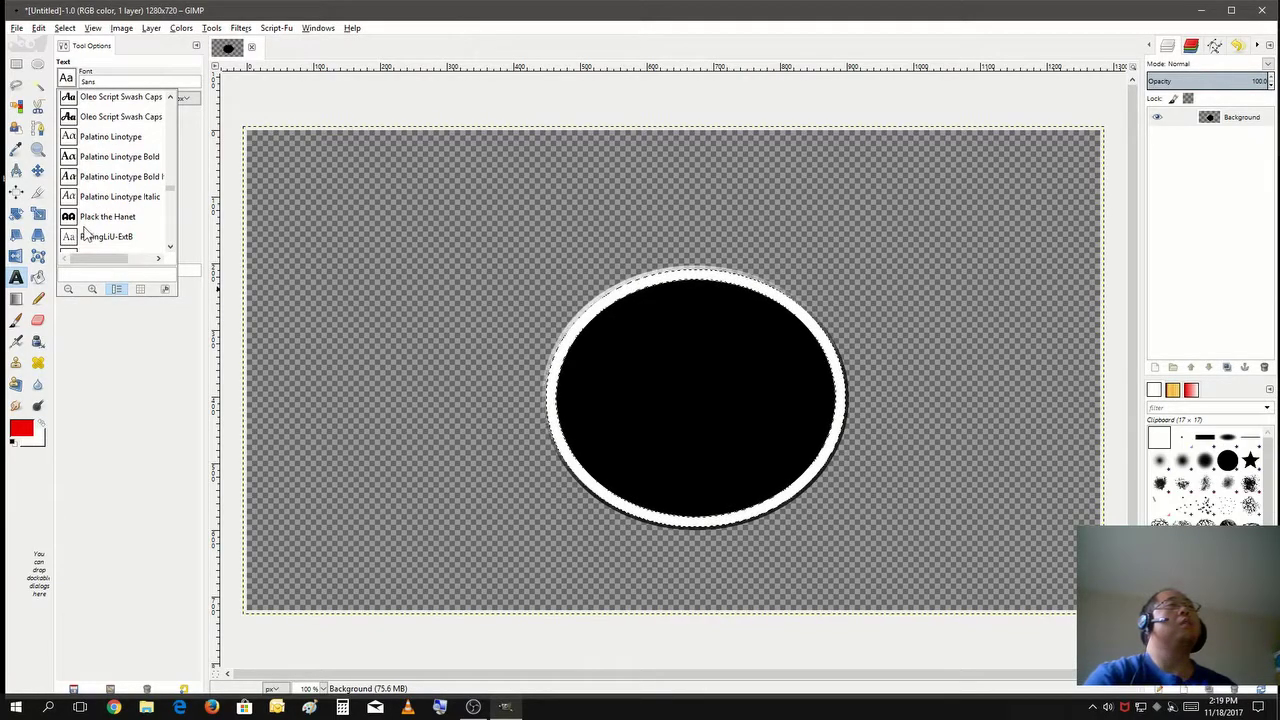
{"action": "left_click", "coordinate": [88, 222]}
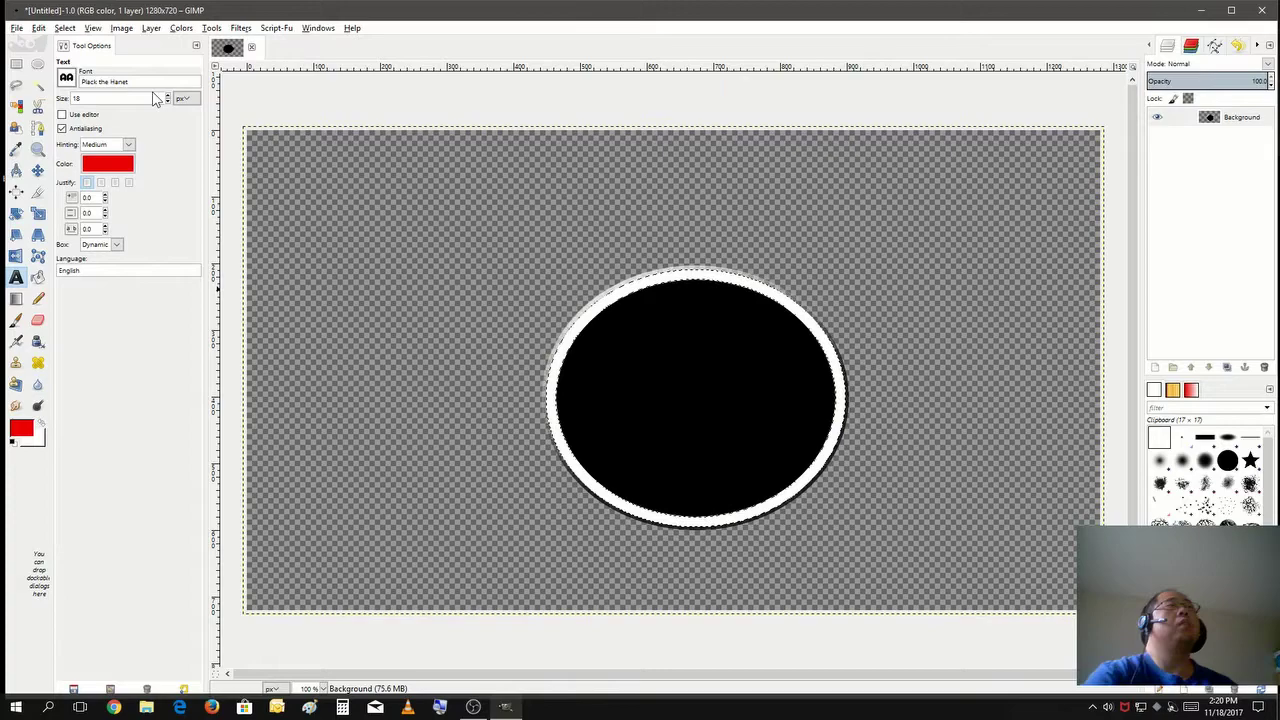
- Set the text size to 130 px with centred justification
{"action": "type", "text": "1"}
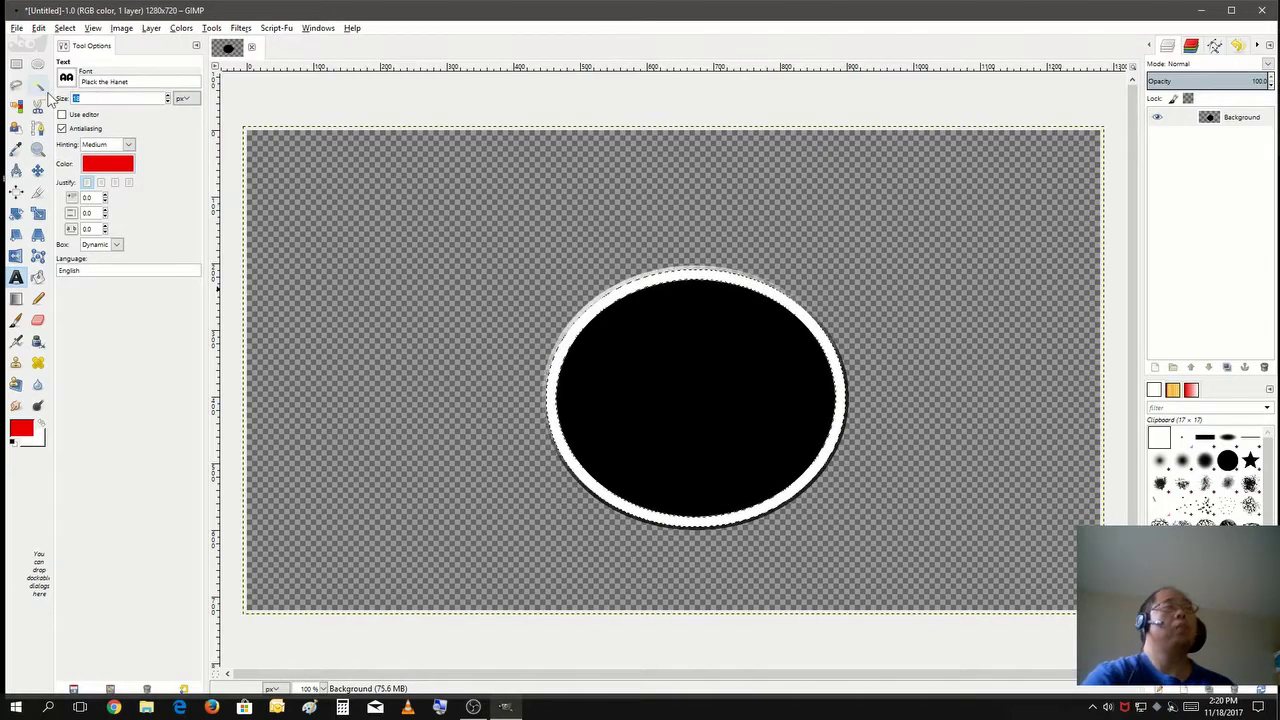
{"action": "type", "text": "30"}
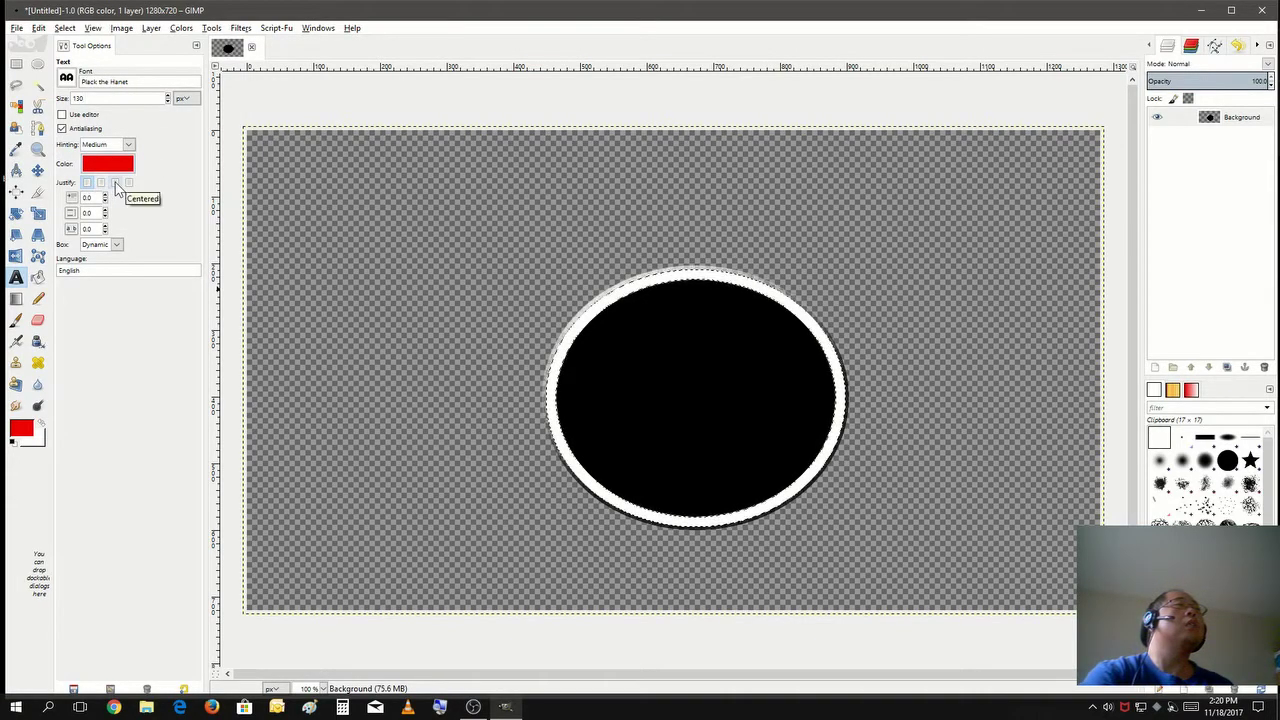
{"action": "left_click", "coordinate": [115, 184]}
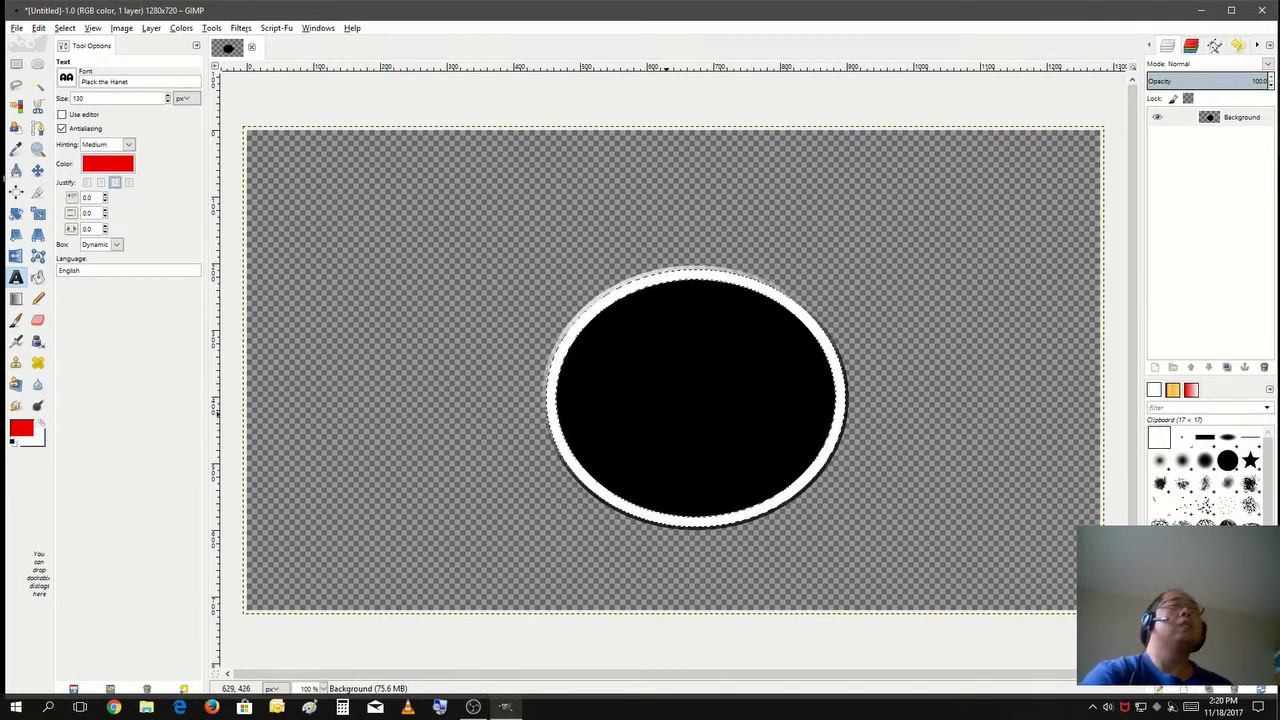
- Draw a text box over the black circle, type 'GS', and select the letters
{"action": "left_click_drag", "start_coordinate": [600, 334], "coordinate": [788, 476]}
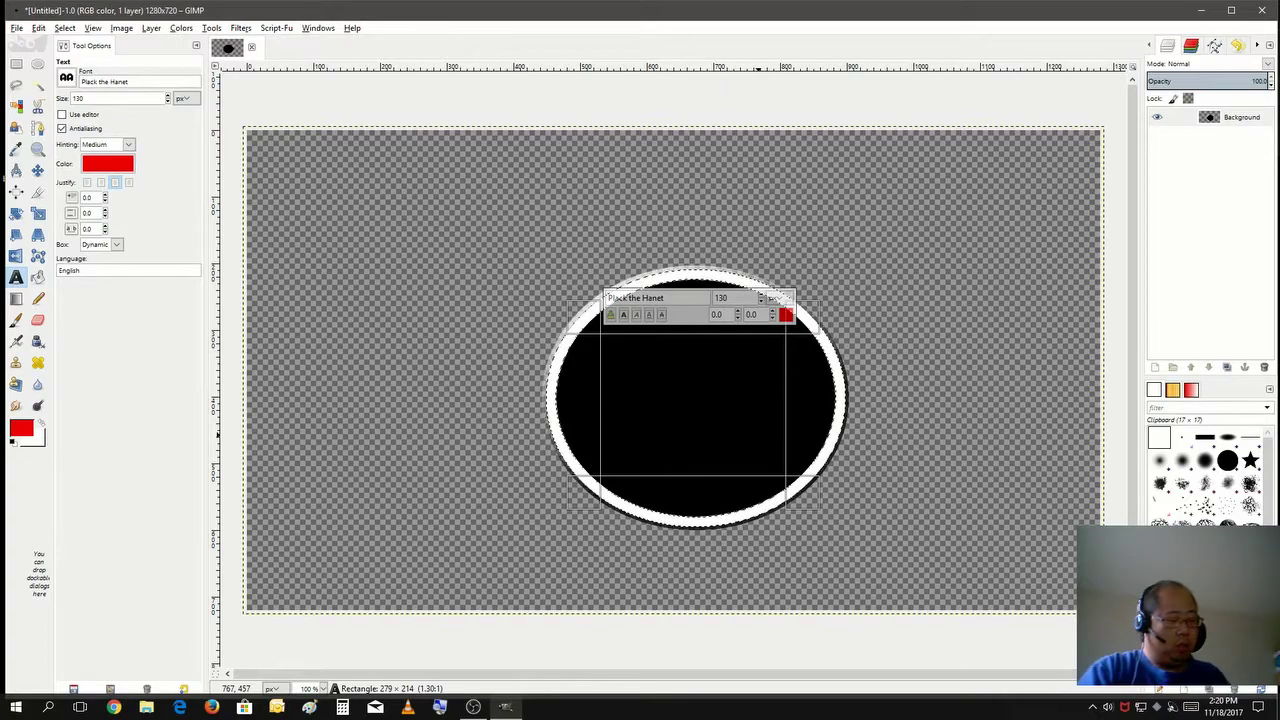
{"action": "type", "text": "G"}
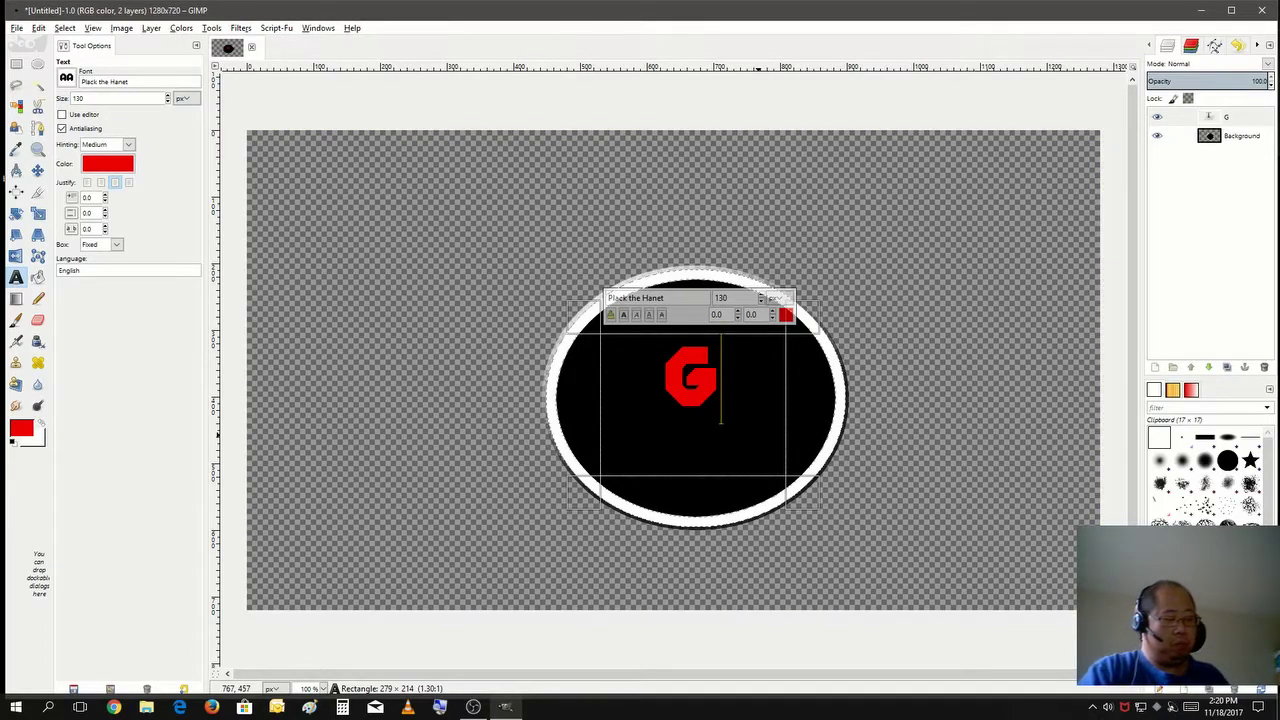
{"action": "type", "text": "S"}
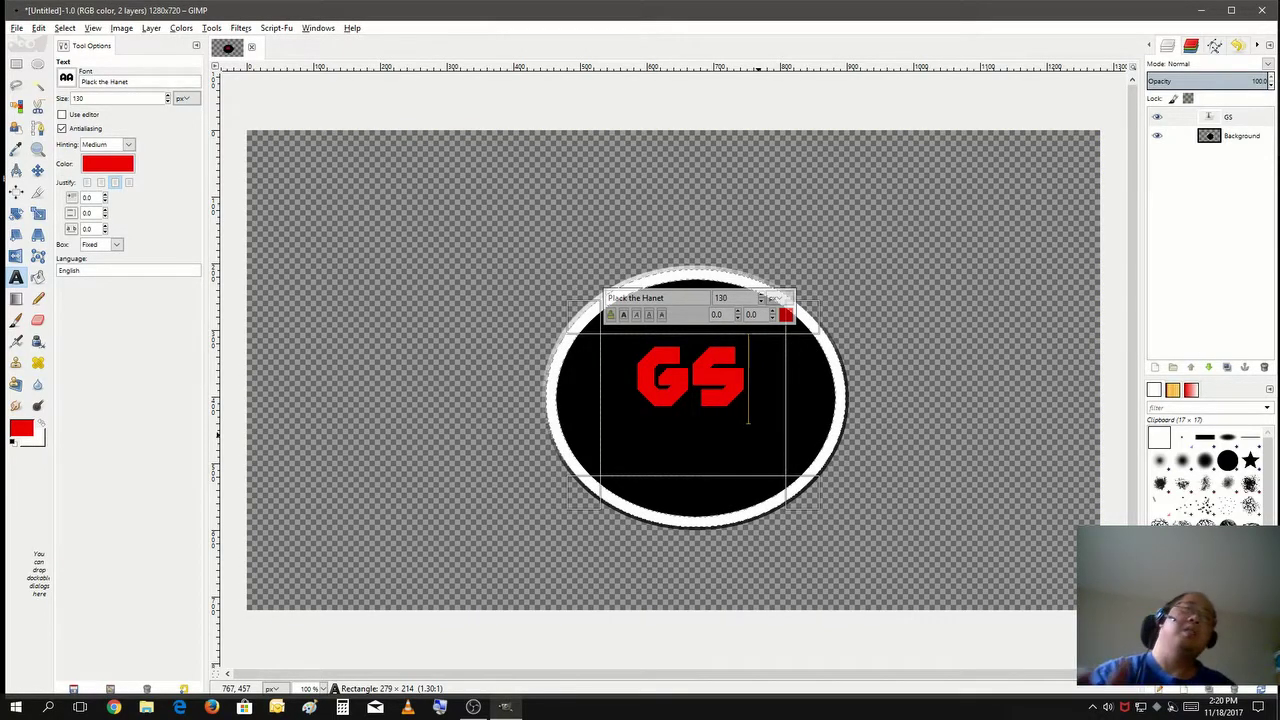
{"action": "right_click", "coordinate": [771, 393]}
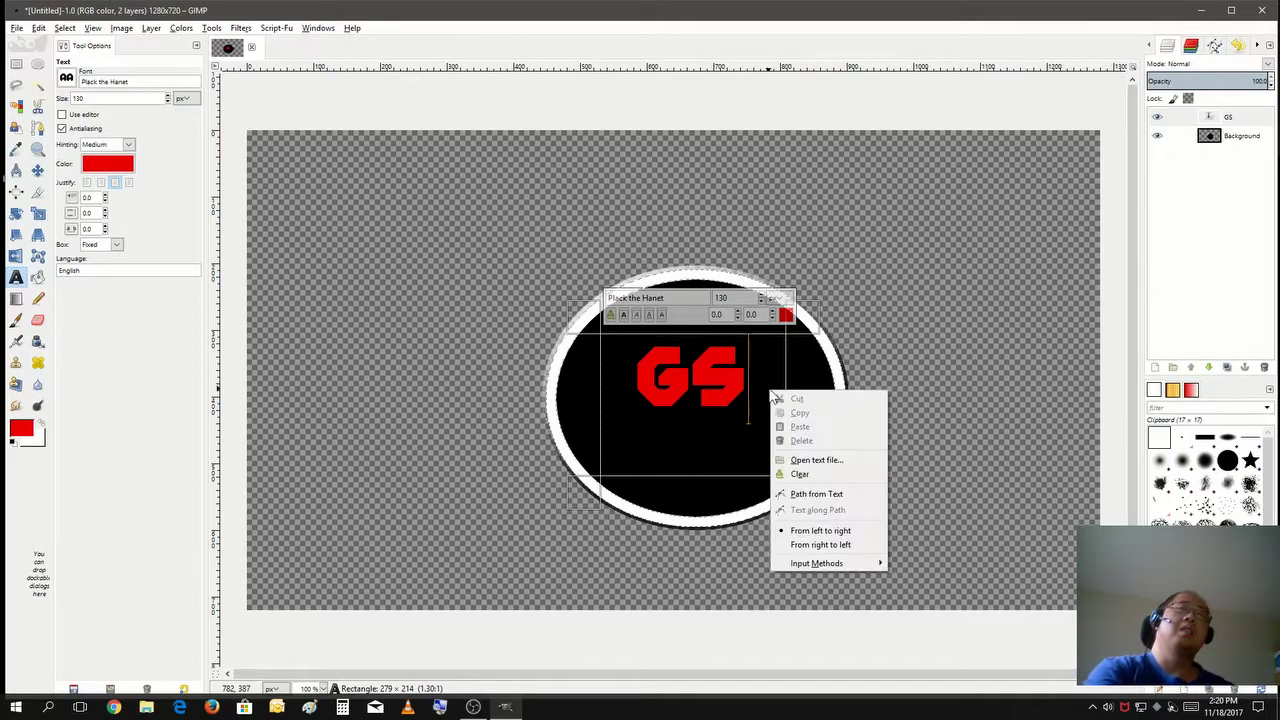
{"action": "left_click", "coordinate": [763, 383]}
{"action": "left_click_drag", "start_coordinate": [759, 382], "coordinate": [590, 352]}
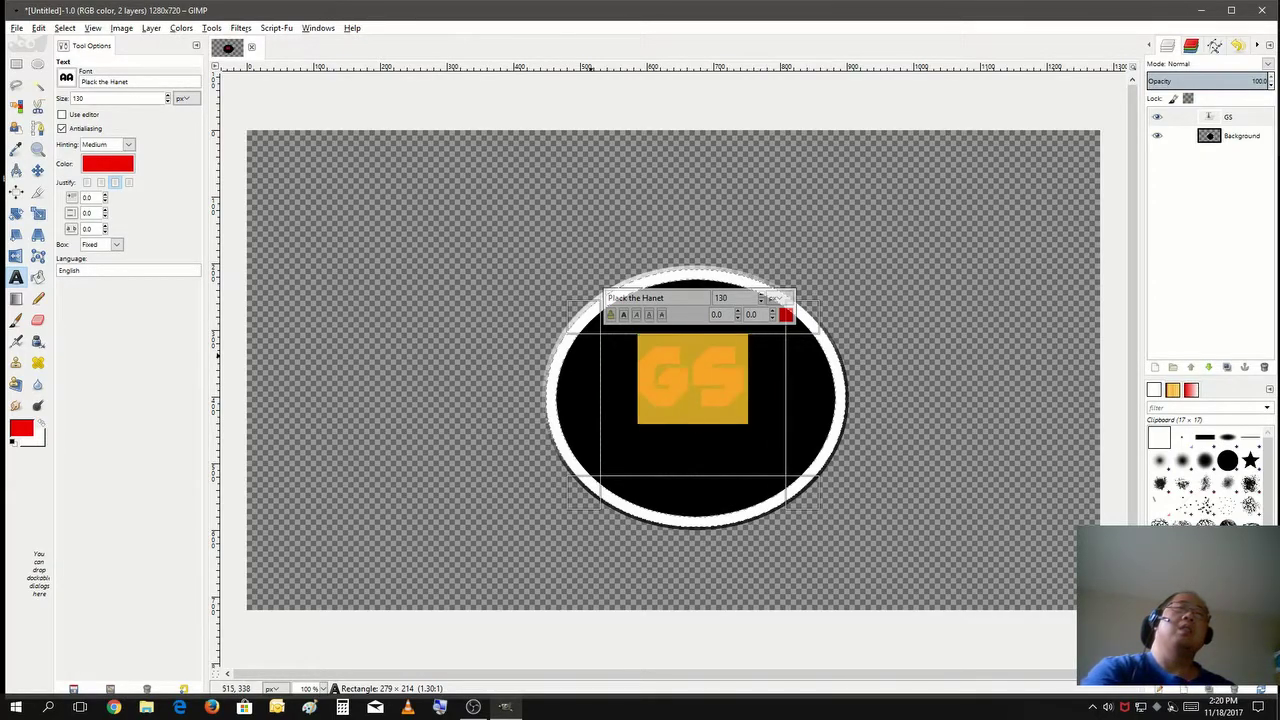
- Resize the selected GS letters to 189 and set their kerning to 13.0
{"action": "left_click", "coordinate": [762, 298]}
{"action": "left_click", "coordinate": [762, 296]}
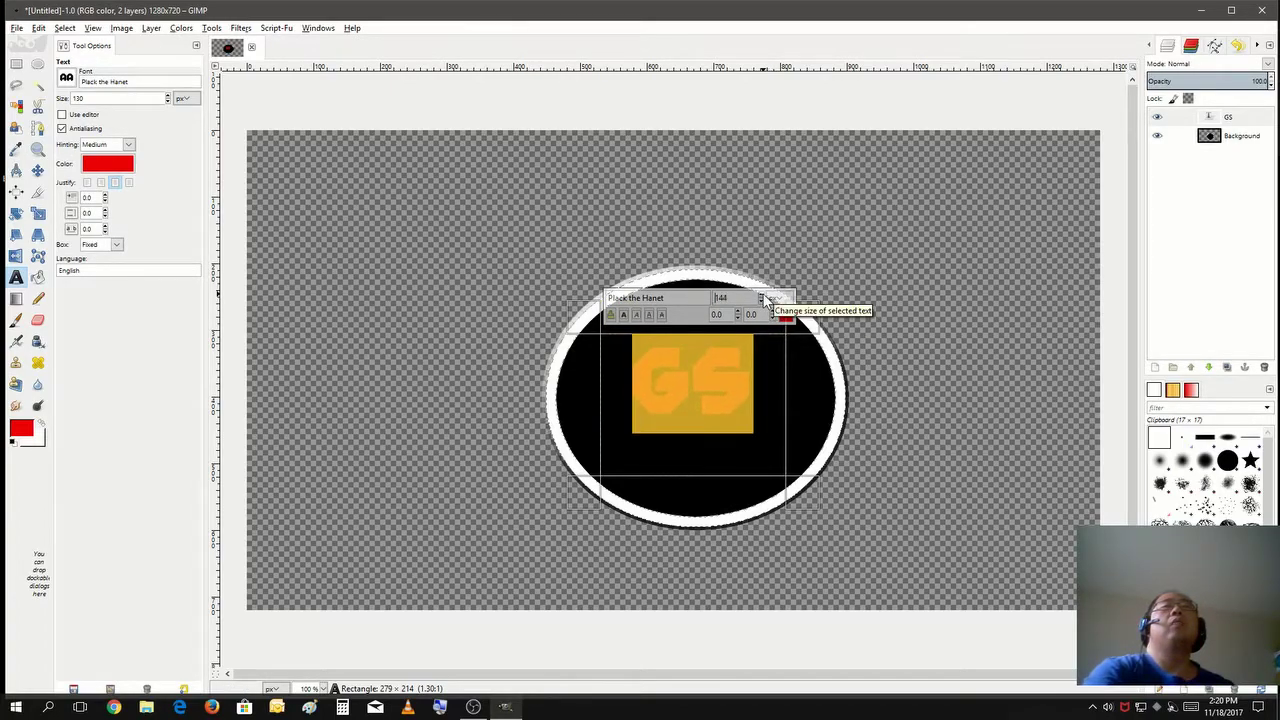
{"action": "left_click", "coordinate": [762, 297]}
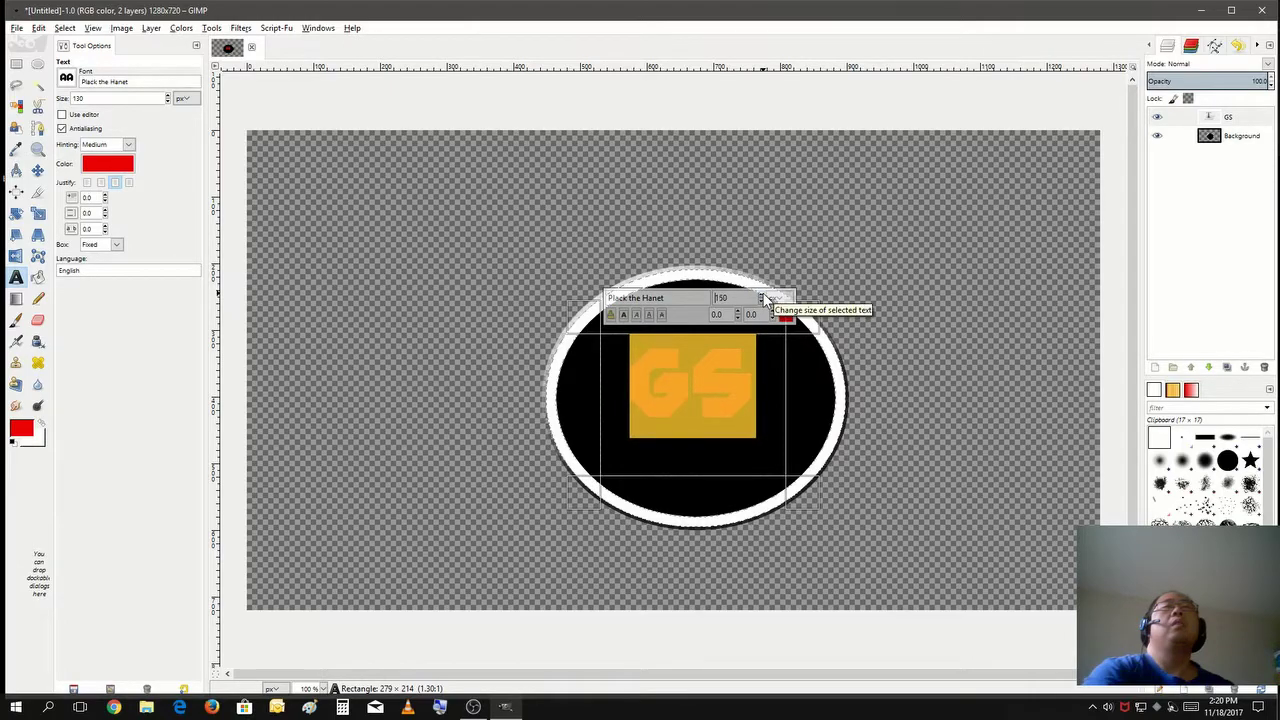
{"action": "left_click", "coordinate": [762, 297]}
{"action": "left_click", "coordinate": [762, 297]}
{"action": "left_click", "coordinate": [762, 297]}
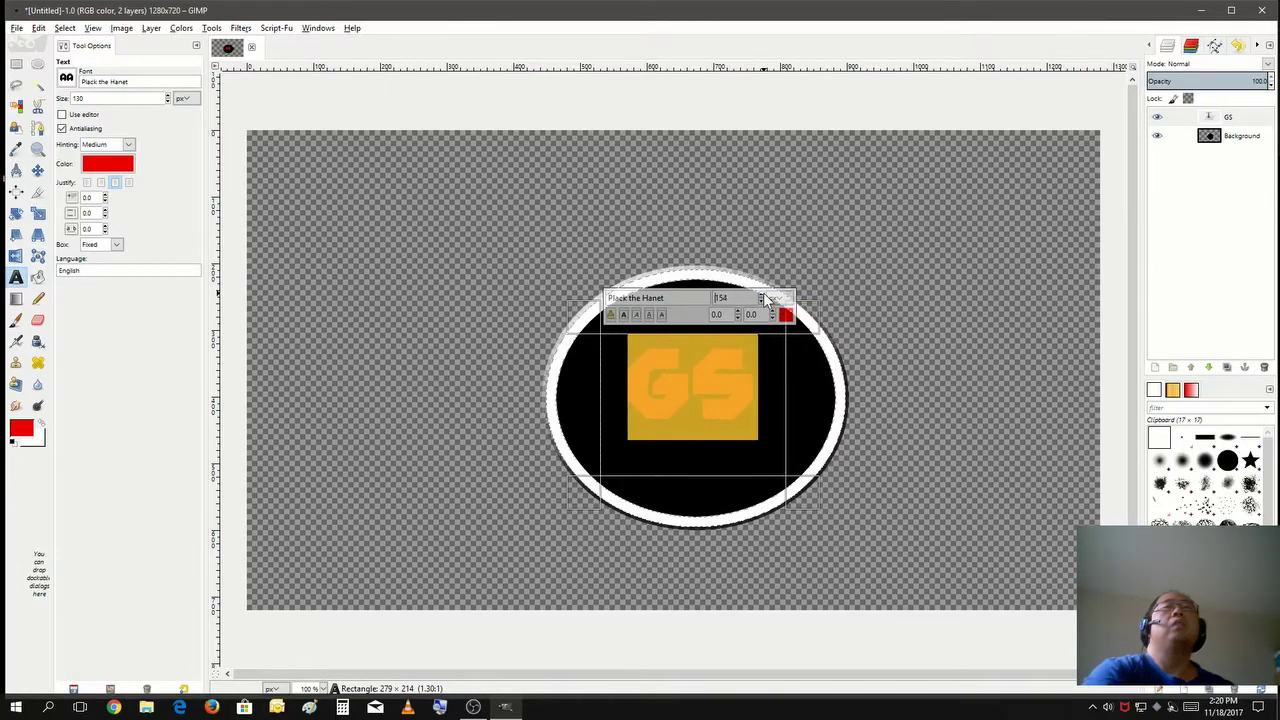
{"action": "left_click", "coordinate": [762, 297]}
{"action": "left_click", "coordinate": [762, 297]}
{"action": "left_click", "coordinate": [763, 297]}
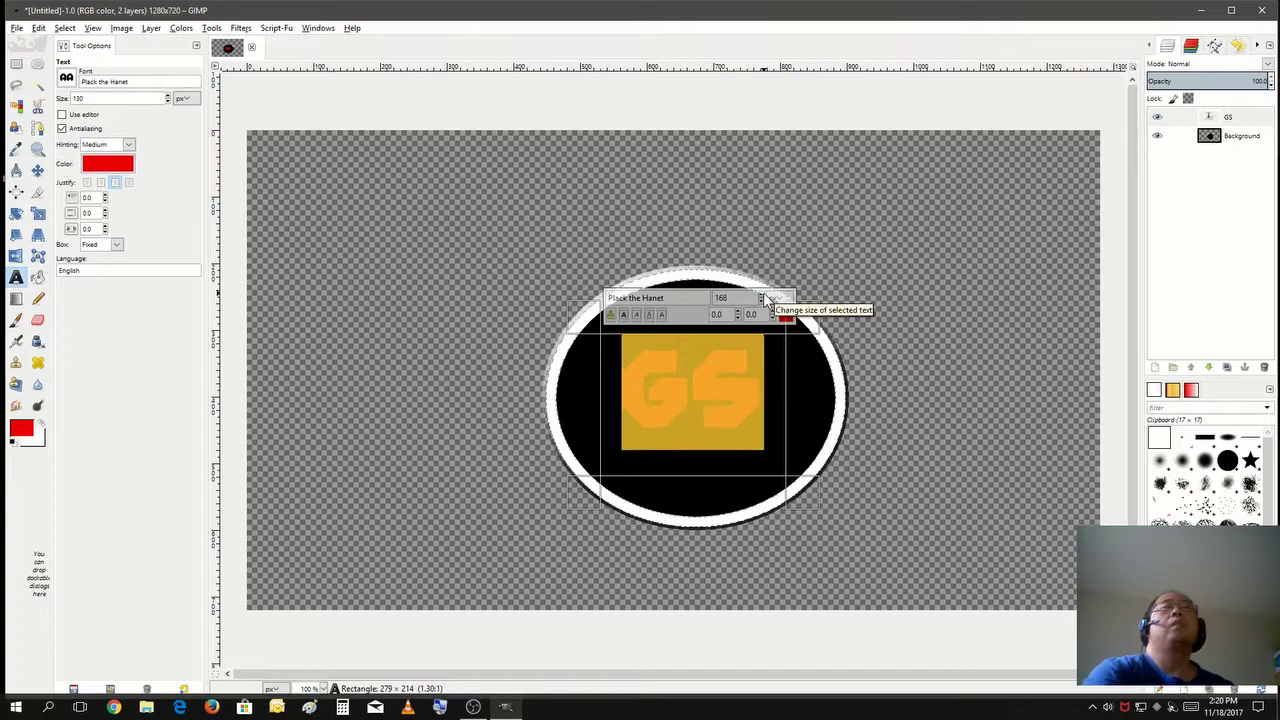
{"action": "left_click", "coordinate": [763, 297]}
{"action": "left_click", "coordinate": [763, 297]}
{"action": "left_click", "coordinate": [763, 297]}
{"action": "left_click", "coordinate": [763, 297]}
{"action": "left_click", "coordinate": [763, 297]}
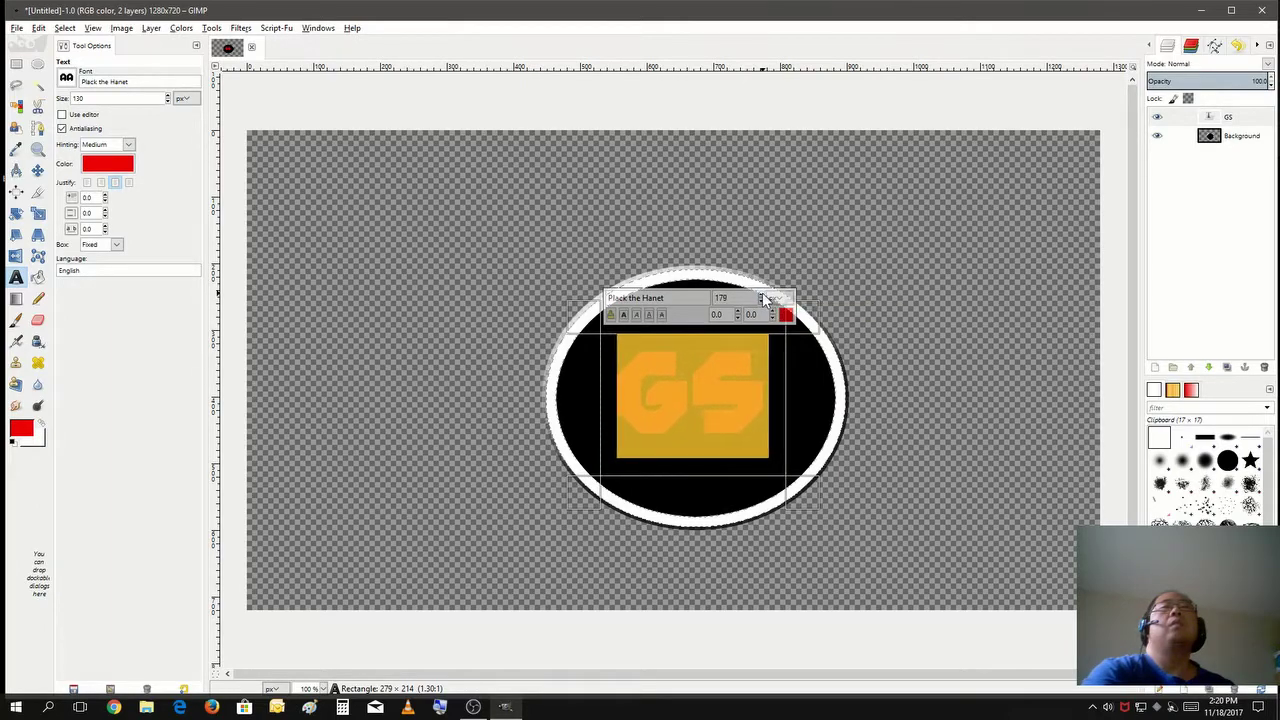
{"action": "left_click", "coordinate": [763, 297]}
{"action": "left_click", "coordinate": [763, 297]}
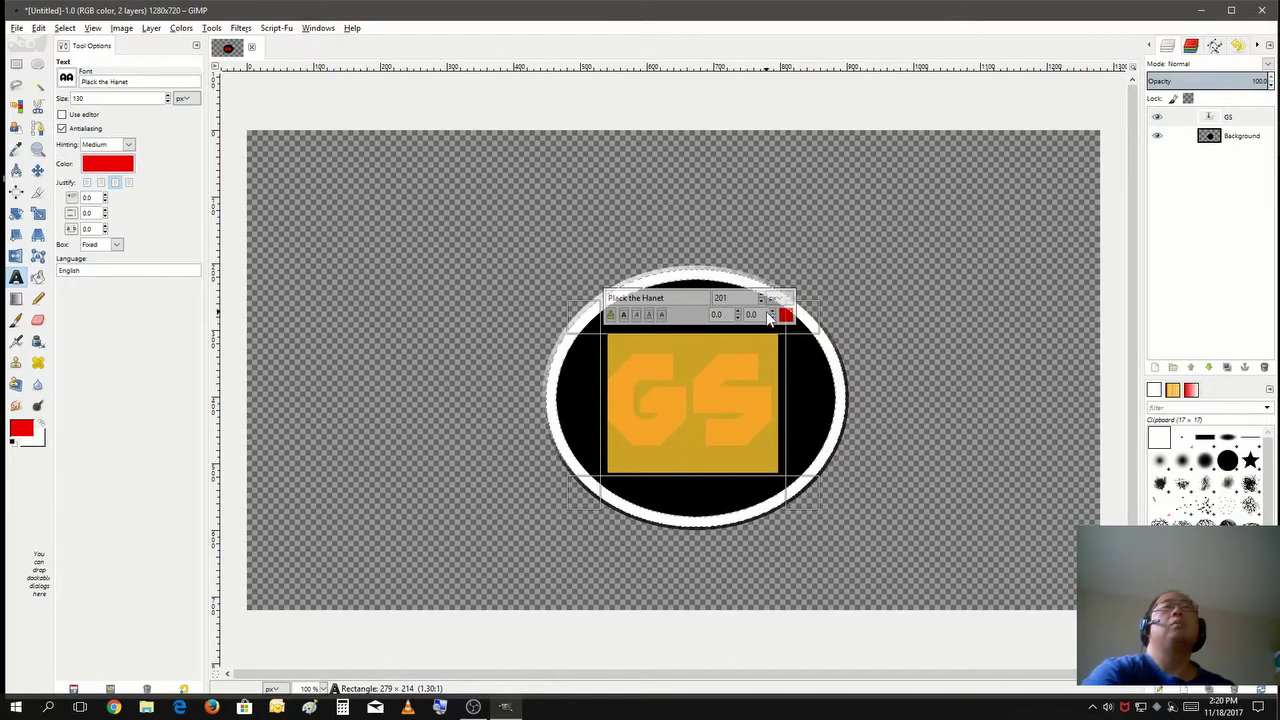
{"action": "key", "text": "Down"}
{"action": "key", "text": "Down"}
{"action": "key", "text": "Down"}
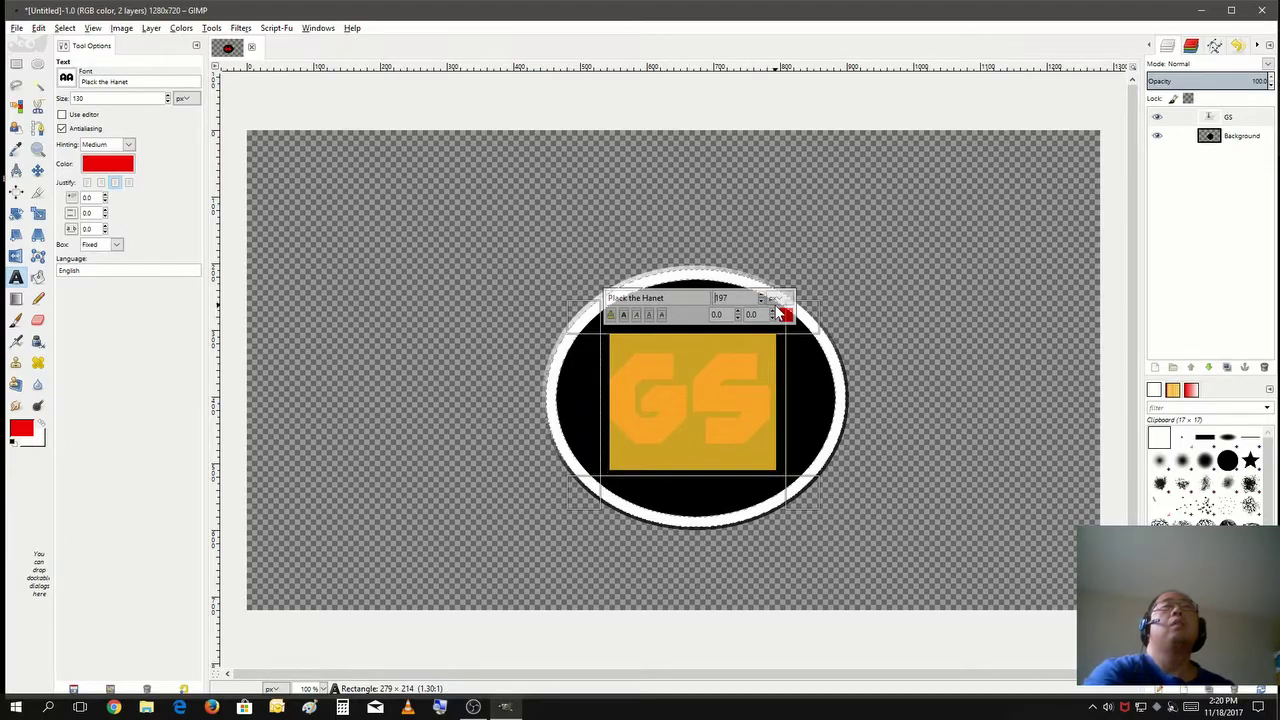
{"action": "key", "text": "Down"}
{"action": "key", "text": "Down"}
{"action": "key", "text": "Down"}
{"action": "key", "text": "Down"}
{"action": "key", "text": "Down"}
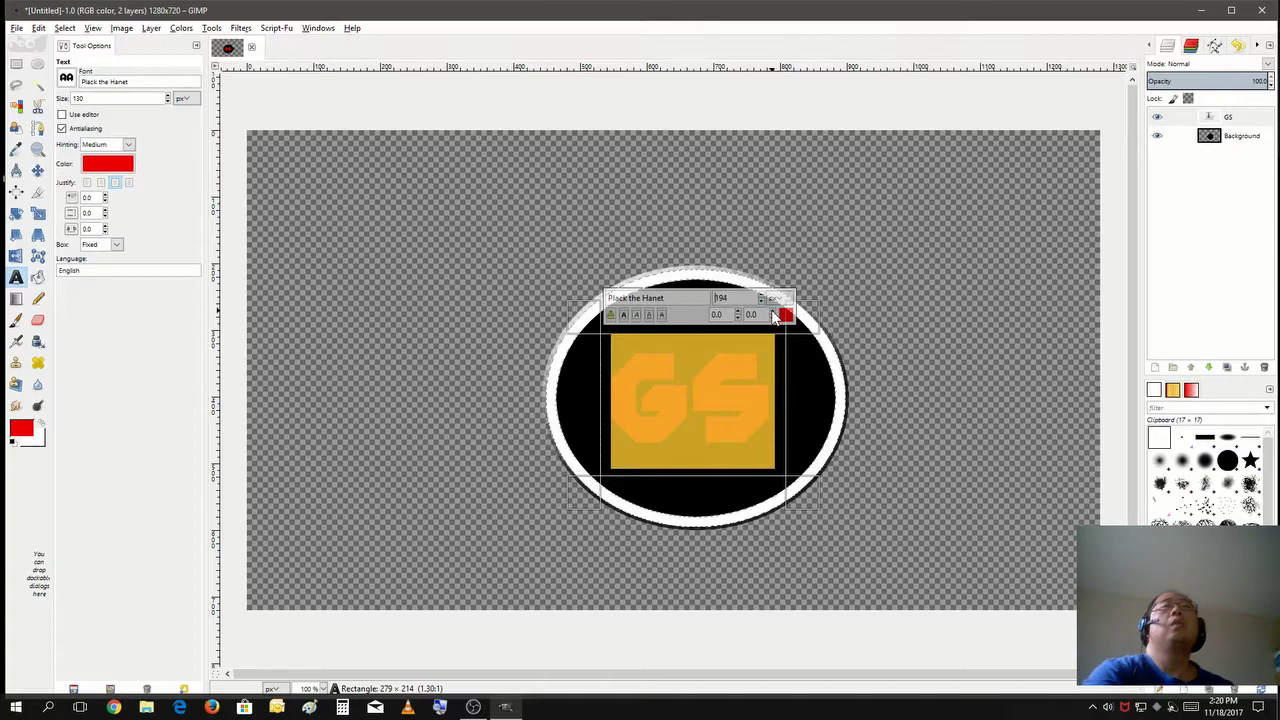
{"action": "key", "text": "Down"}
{"action": "key", "text": "Down"}
{"action": "key", "text": "Down"}
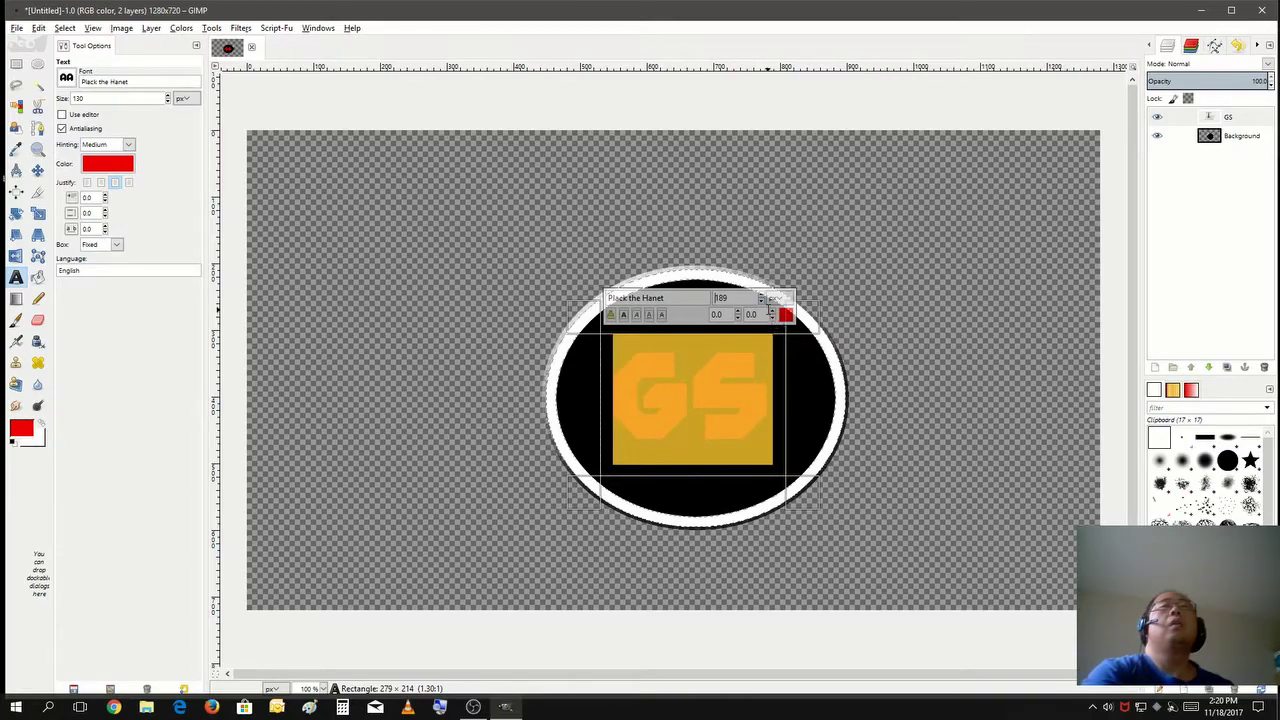
{"action": "scroll", "coordinate": [772, 316], "scroll_direction": "up", "scroll_amount": 8}
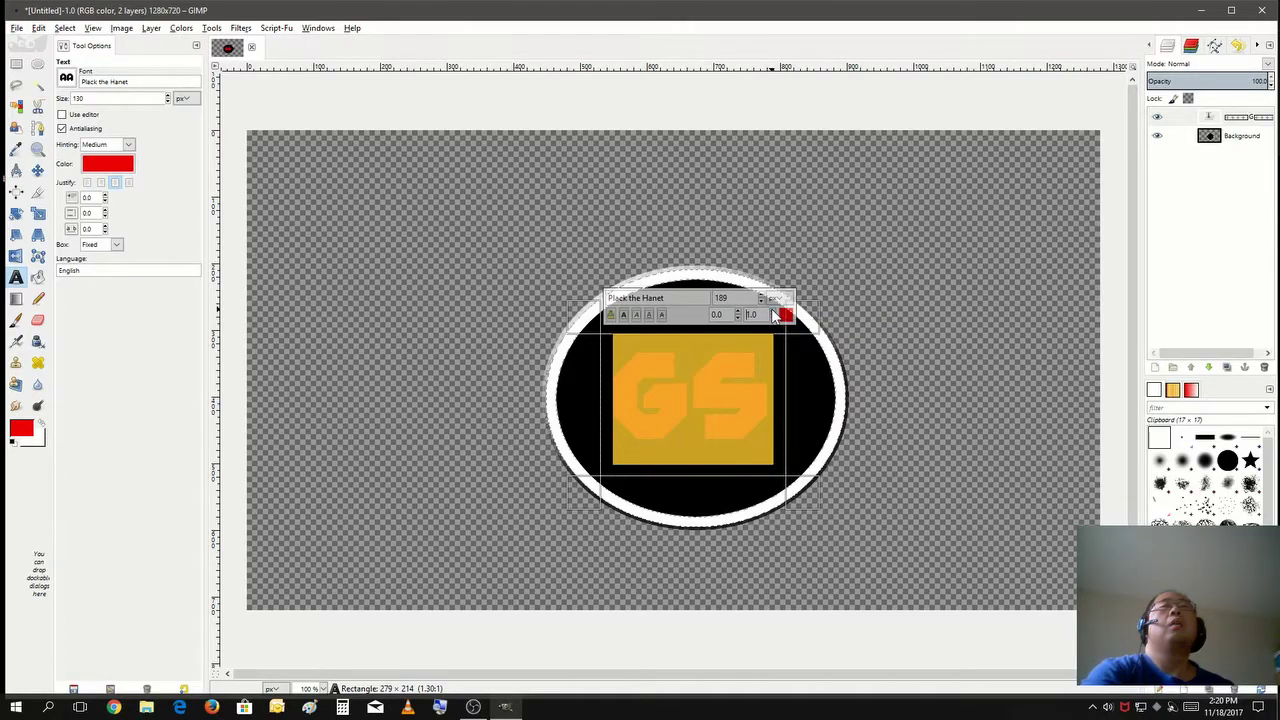
{"action": "scroll", "coordinate": [775, 316], "scroll_direction": "up", "scroll_amount": 5}
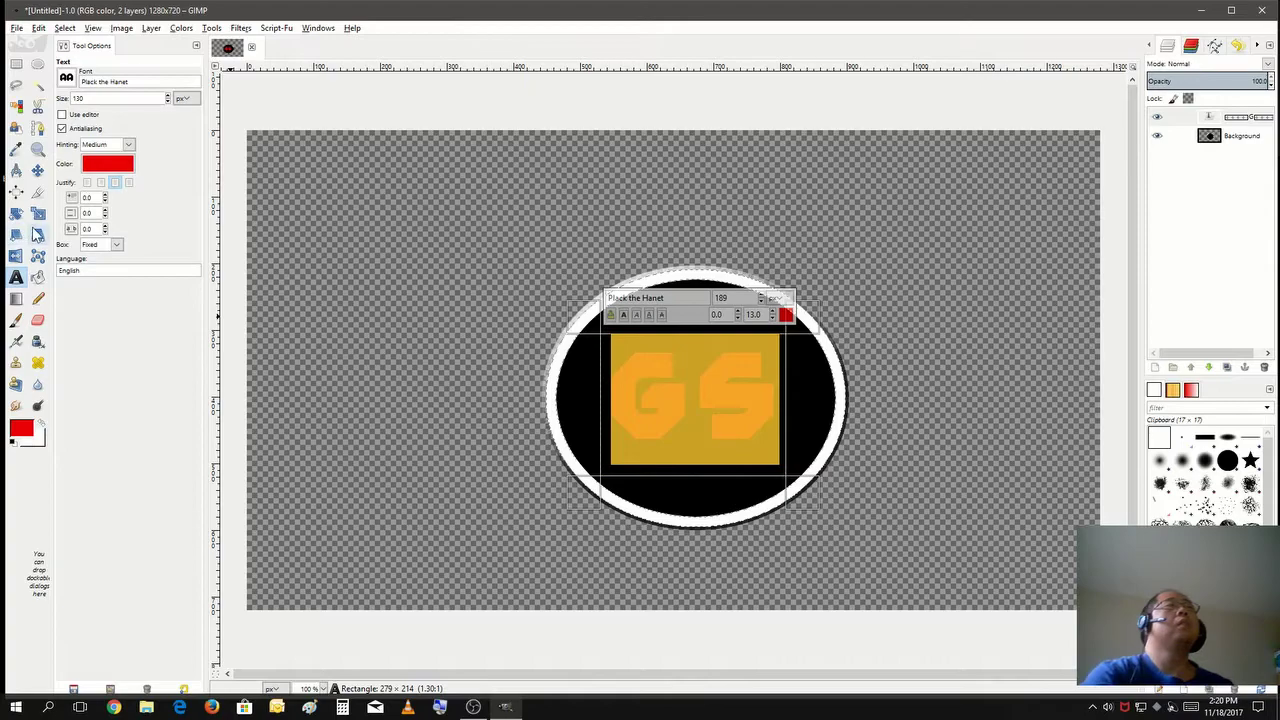
- Drag the GS text layer into a more centred spot inside the black oval
{"action": "left_click", "coordinate": [37, 170]}
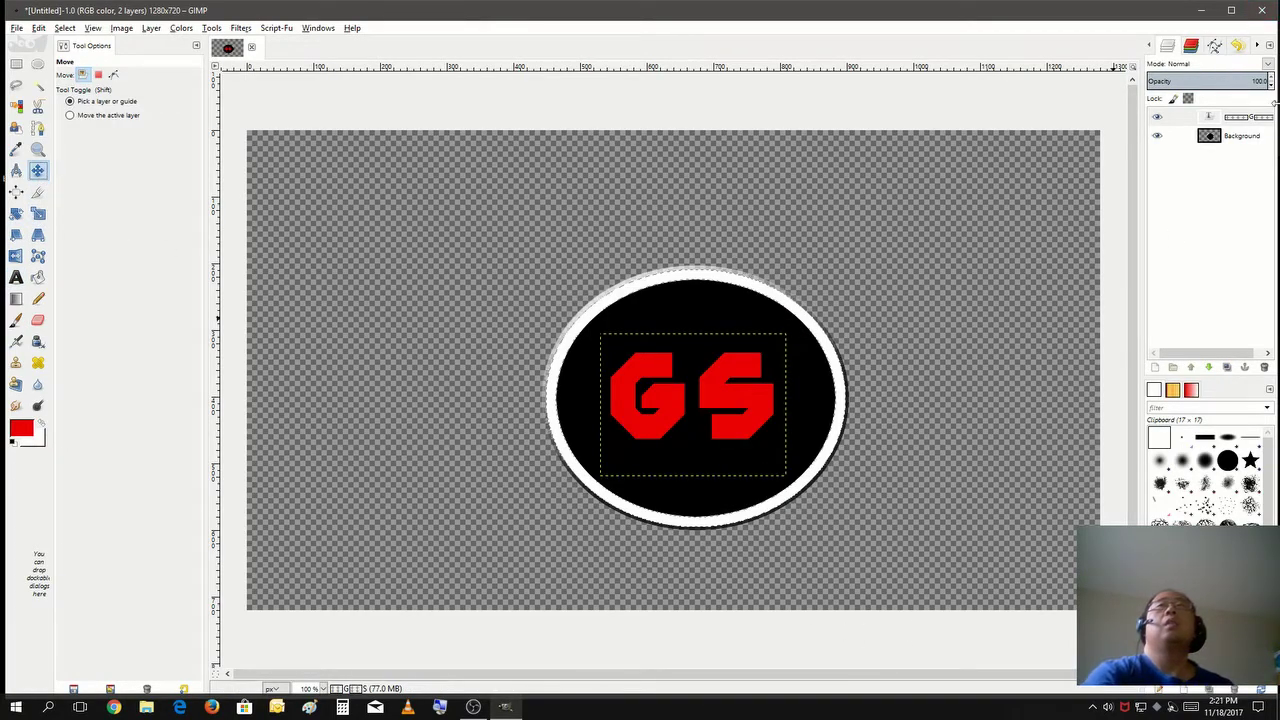
{"action": "left_click", "coordinate": [112, 116]}
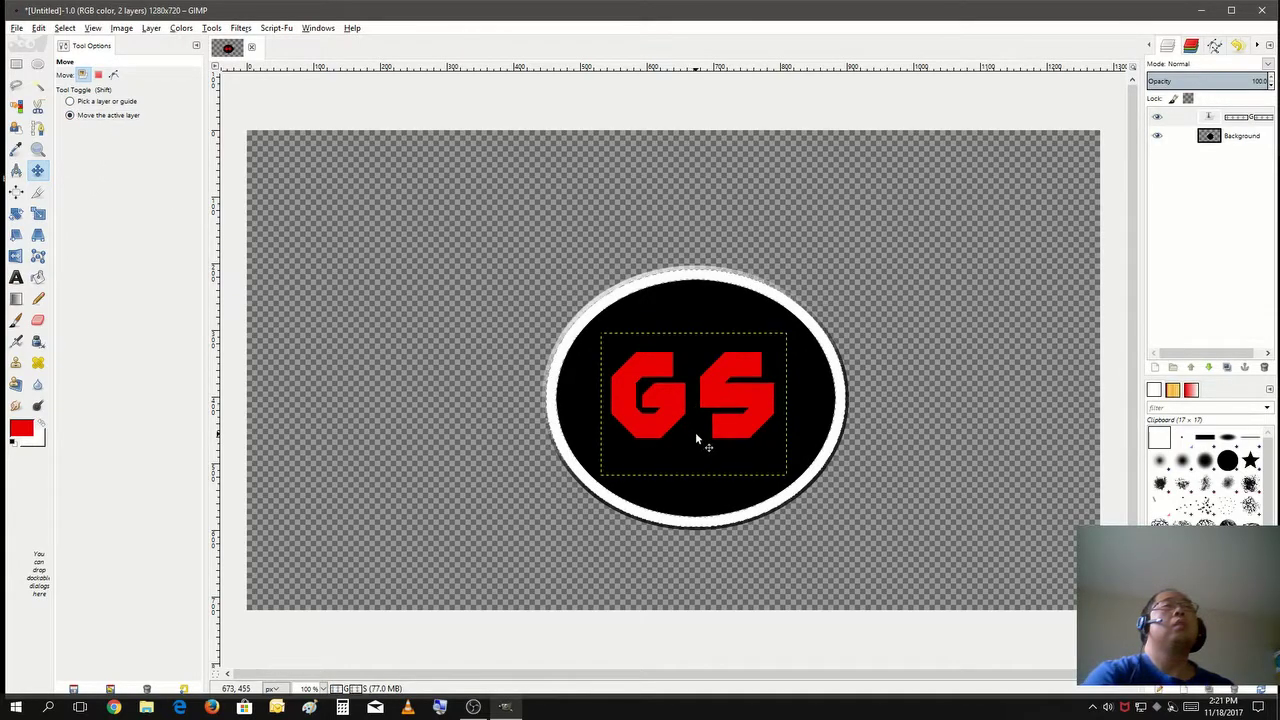
{"action": "left_click_drag", "start_coordinate": [696, 433], "coordinate": [721, 413]}
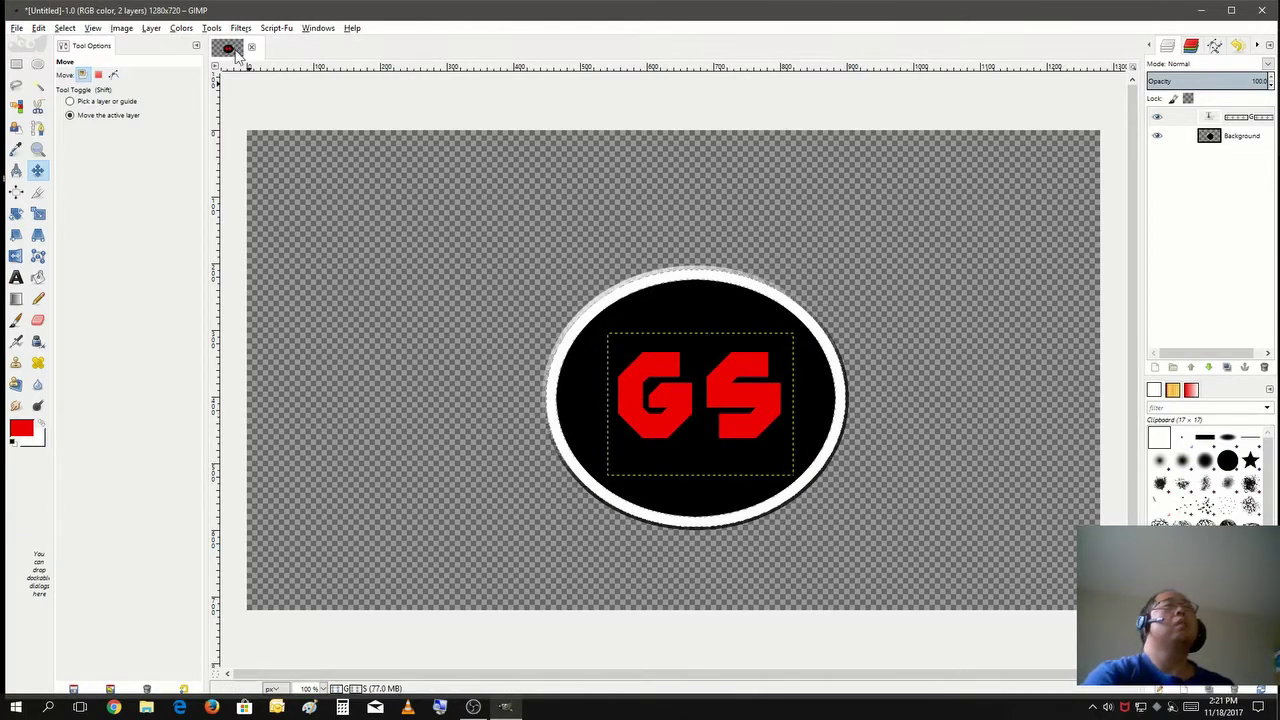
- Apply a size-10 Inner Shadow layer effect to the red GS letters
{"action": "left_click", "coordinate": [287, 31]}
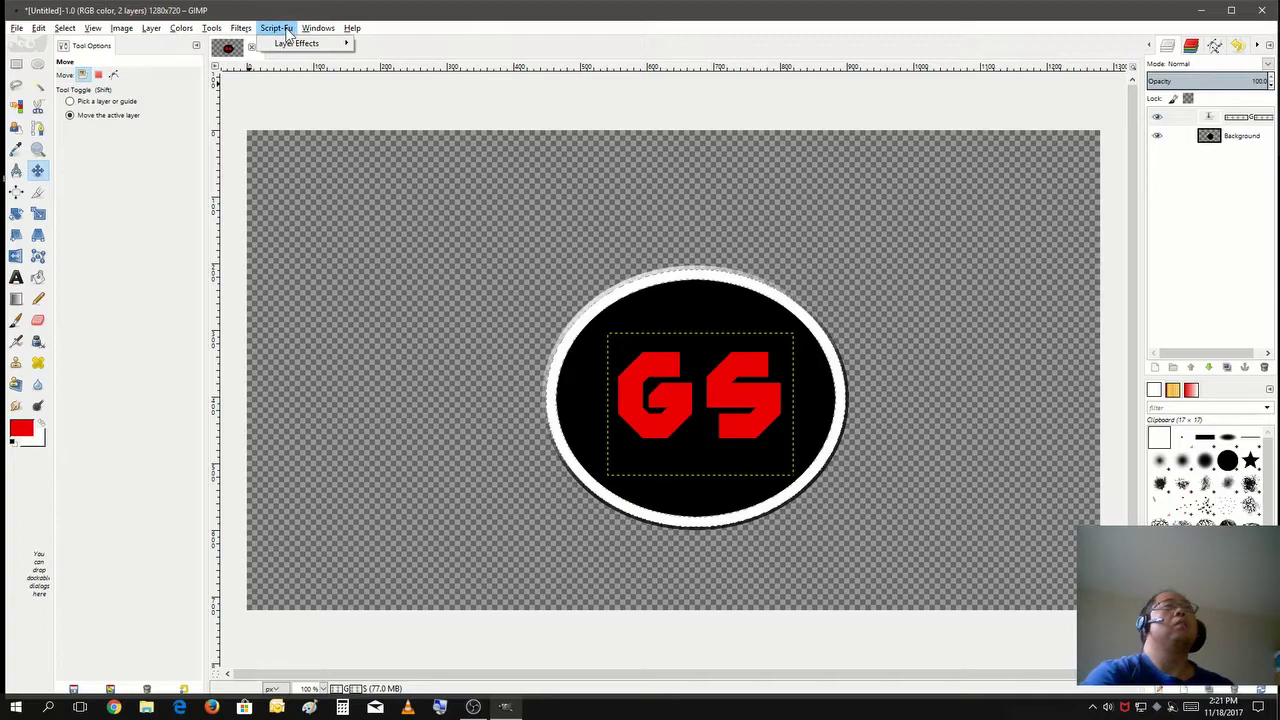
{"action": "mouse_move", "coordinate": [300, 45]}
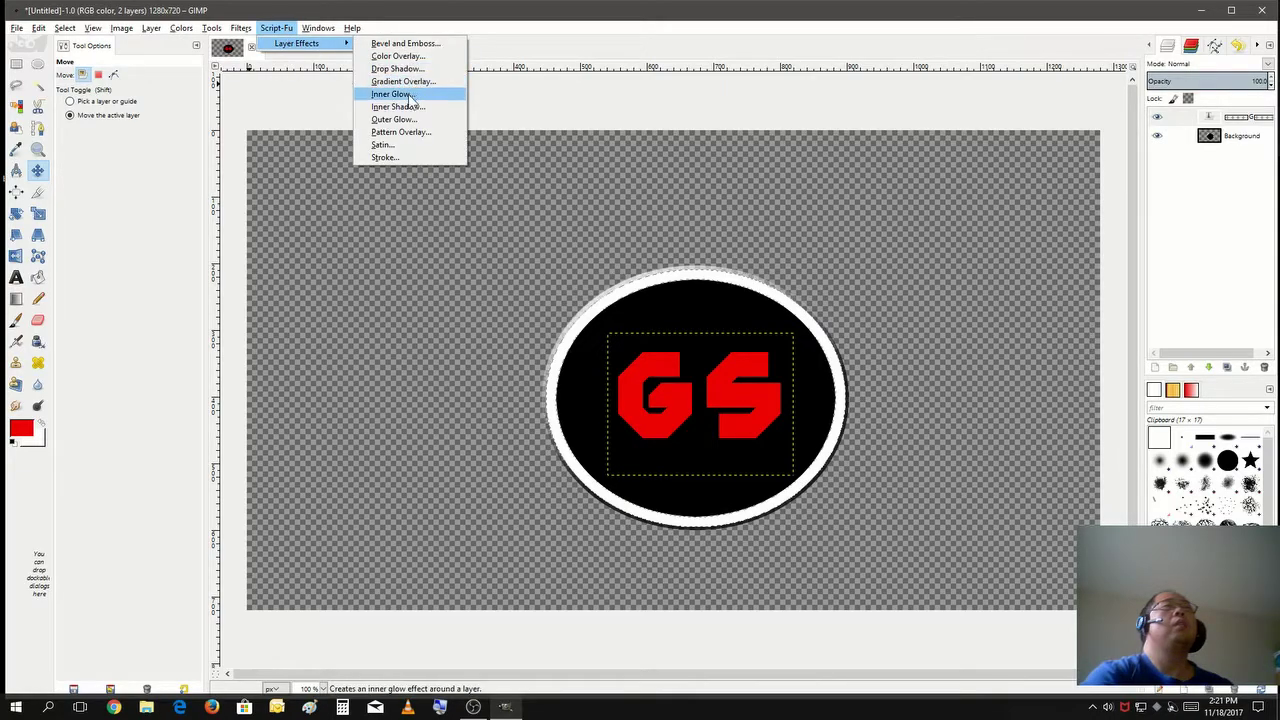
{"action": "left_click", "coordinate": [398, 106]}
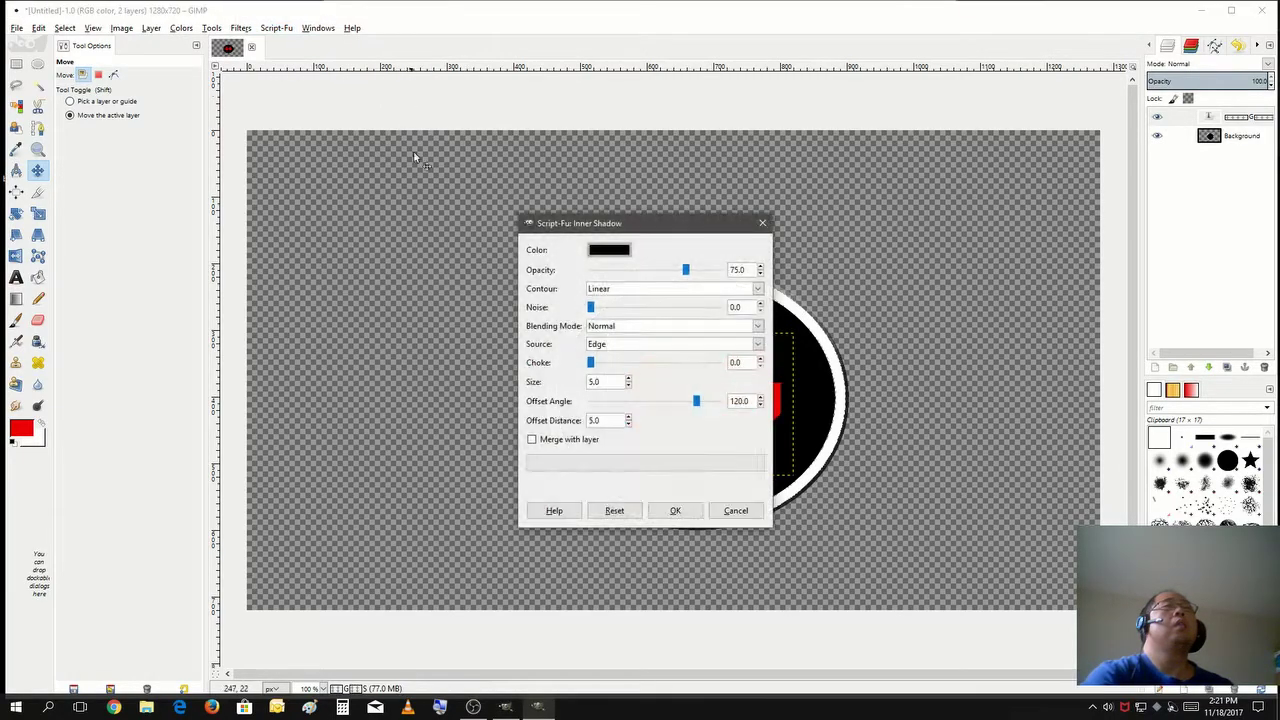
{"action": "double_click", "coordinate": [628, 379]}
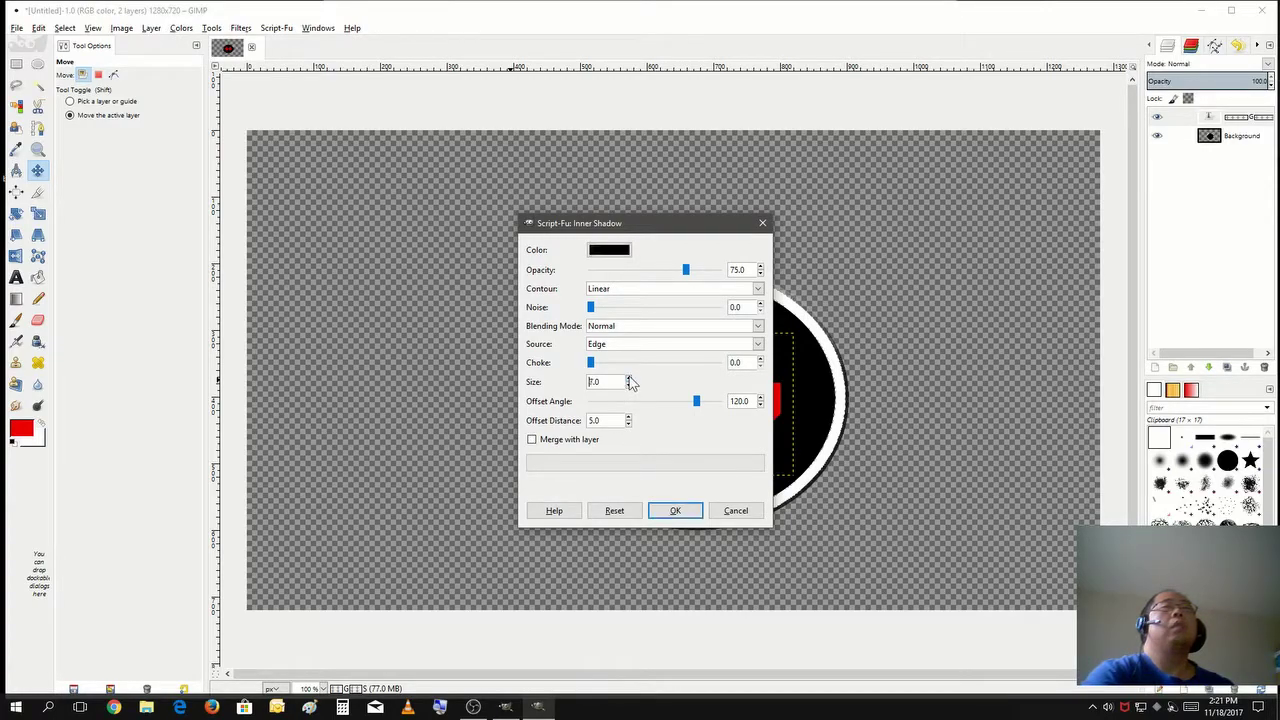
{"action": "left_click", "coordinate": [628, 386]}
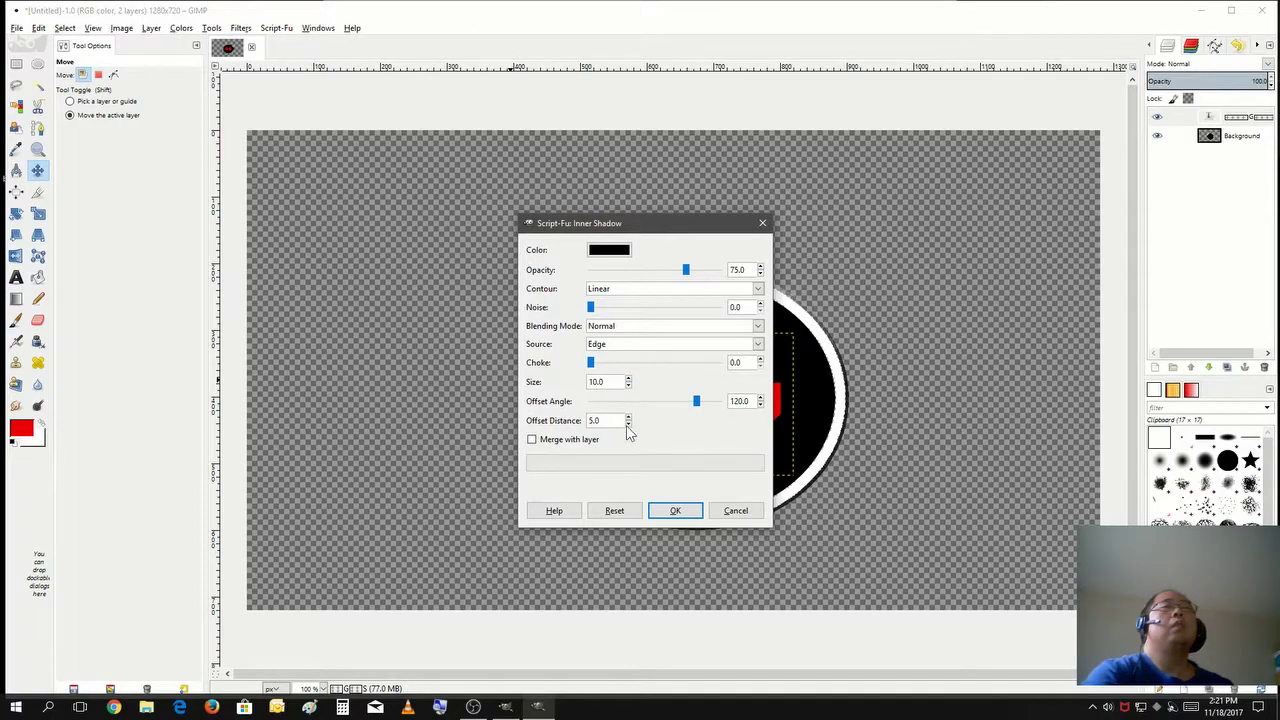
{"action": "left_click", "coordinate": [680, 510]}
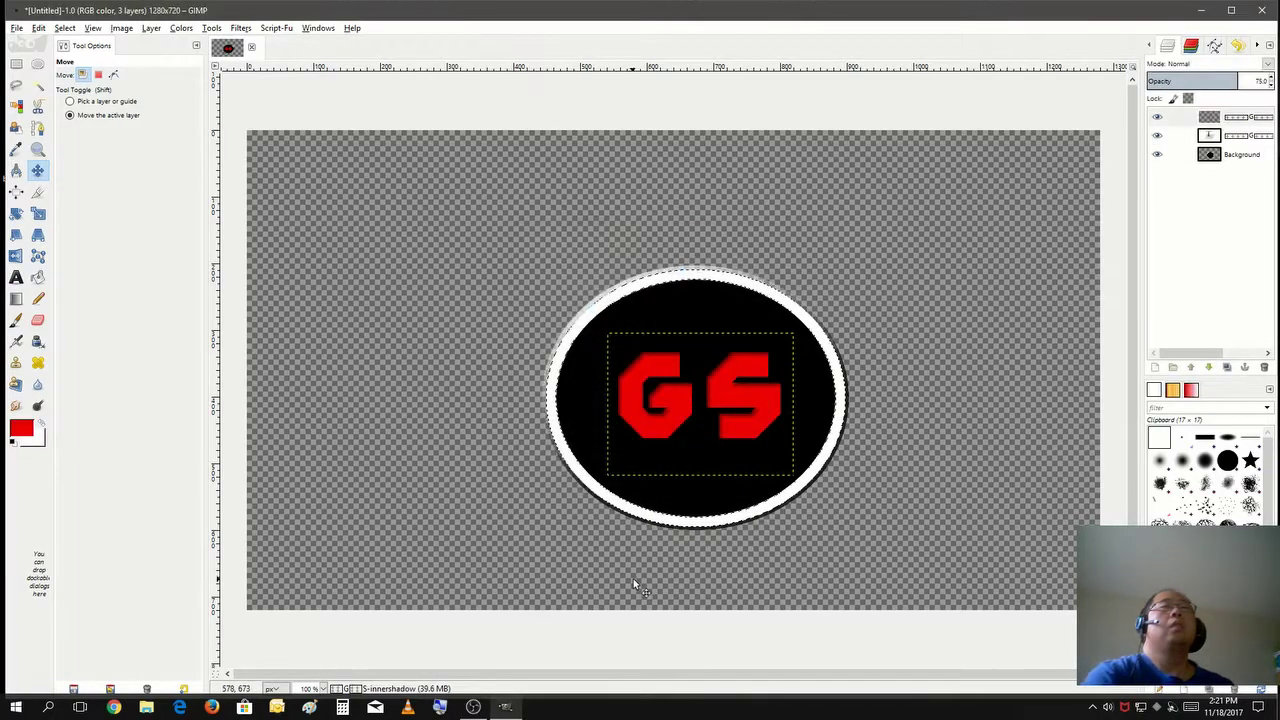
- Merge the inner shadow and GS text layers down twice into the circle Background layer
{"action": "right_click", "coordinate": [1258, 119]}
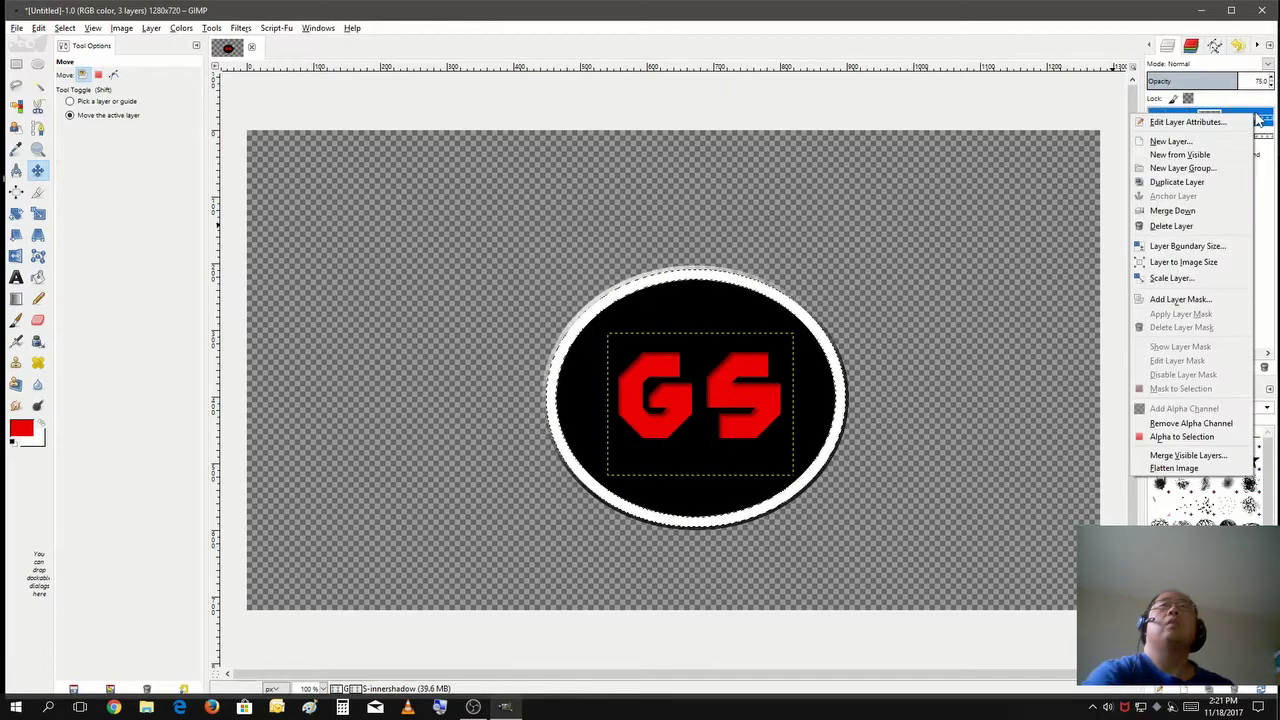
{"action": "left_click", "coordinate": [1194, 210]}
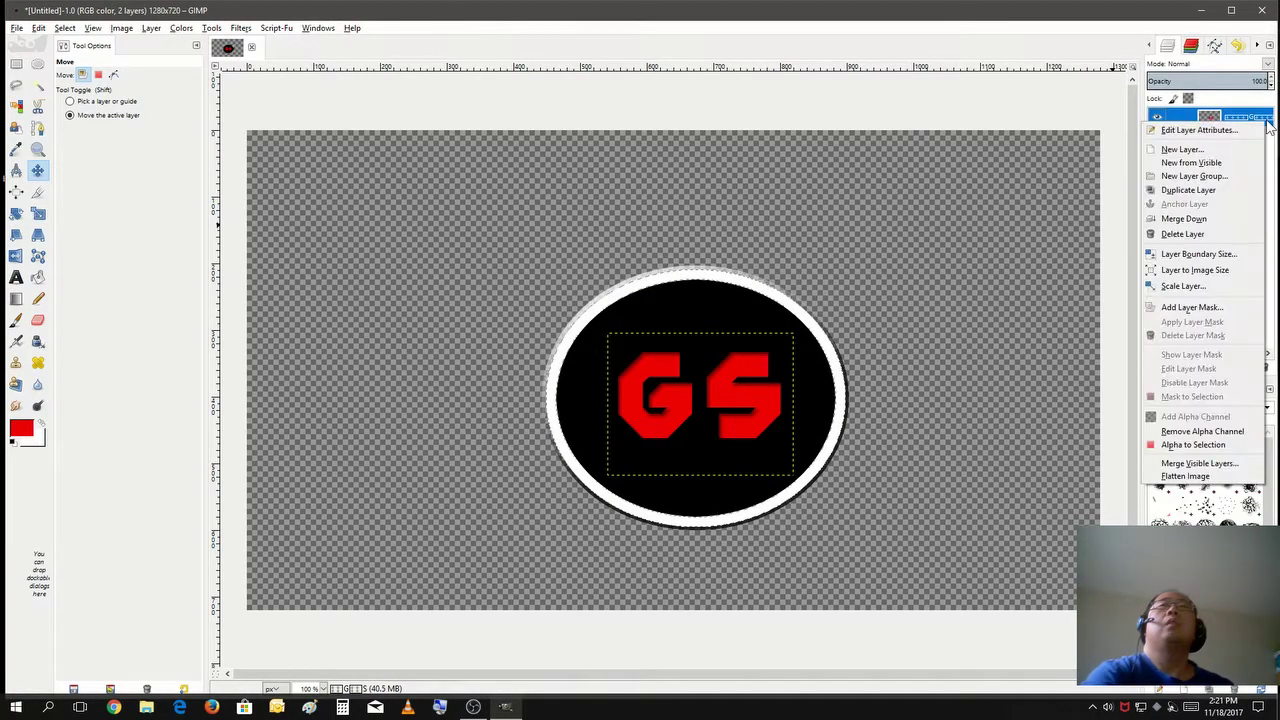
{"action": "left_click", "coordinate": [1176, 219]}
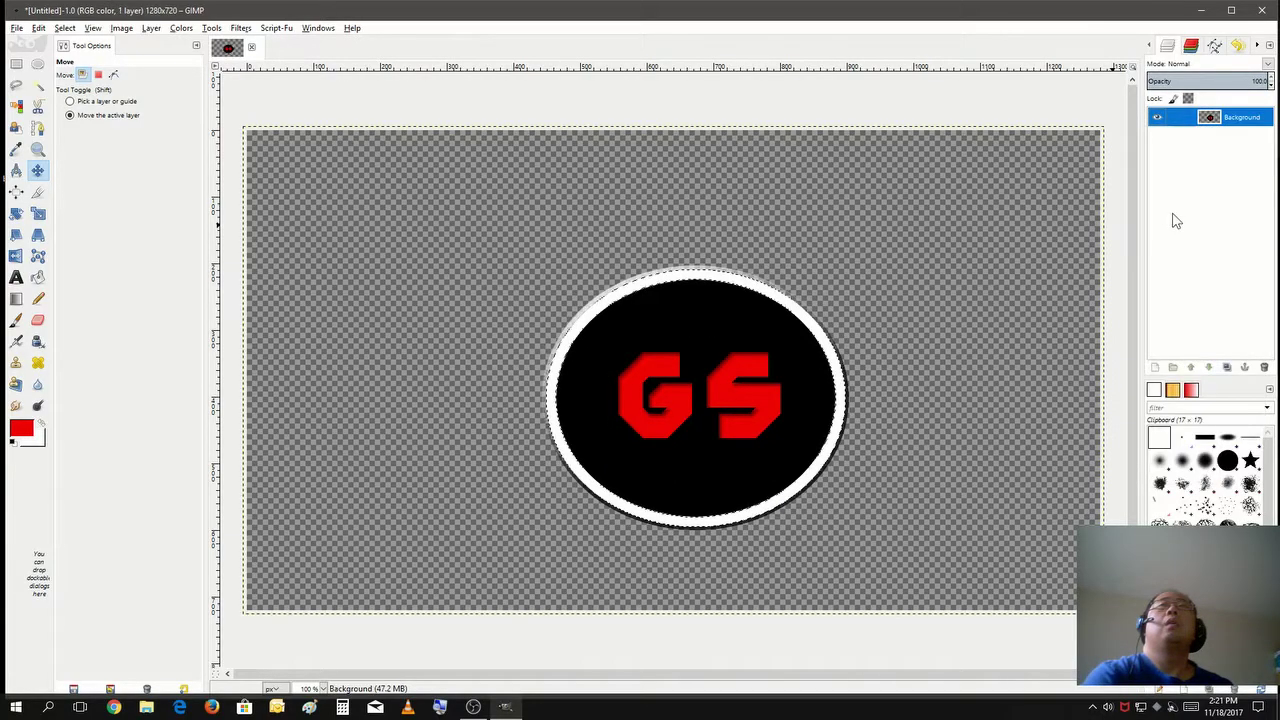
{"action": "left_click", "coordinate": [38, 213]}
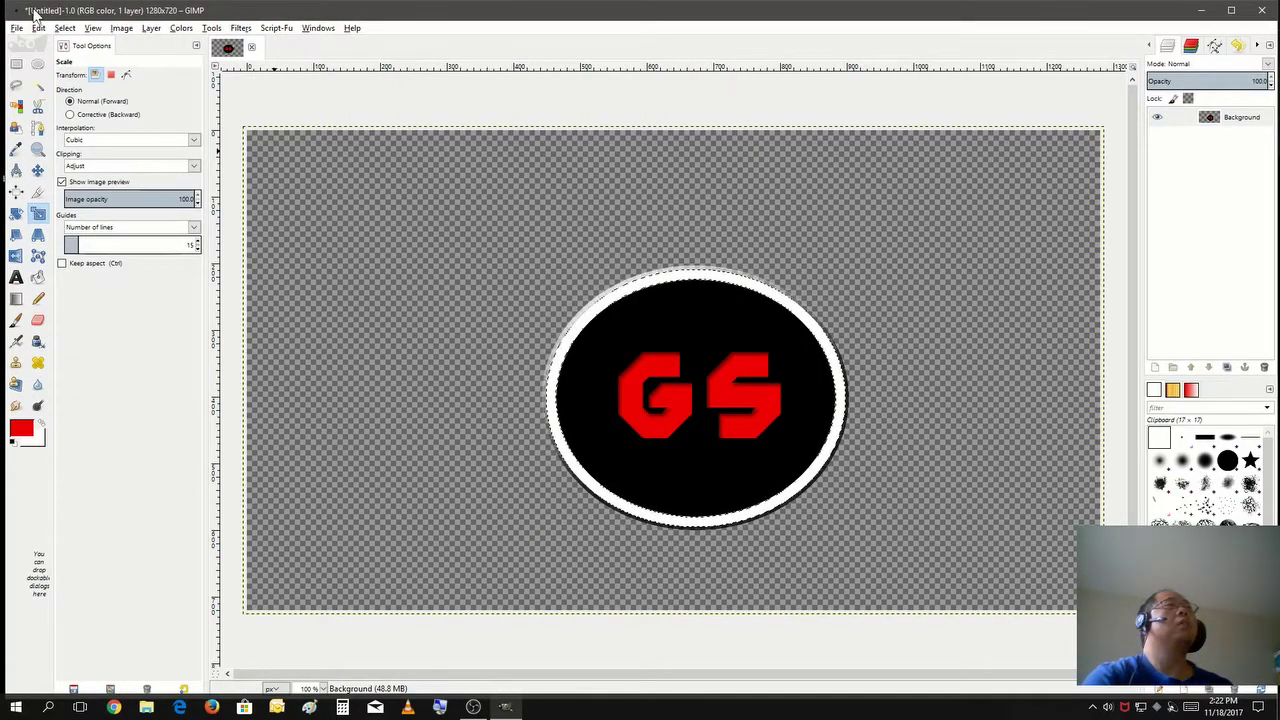
- Clear the selection, scale the GS logo layer down to a small badge, and move it lower-left
{"action": "left_click", "coordinate": [64, 28]}
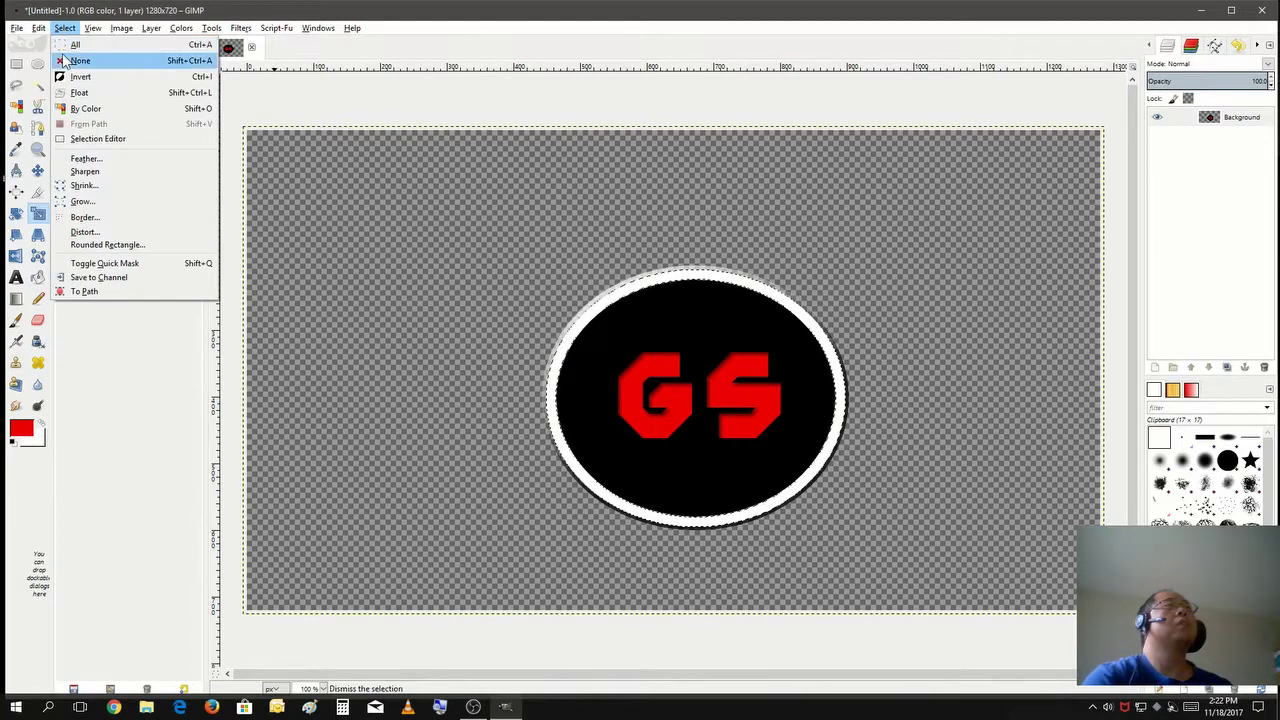
{"action": "left_click", "coordinate": [63, 61]}
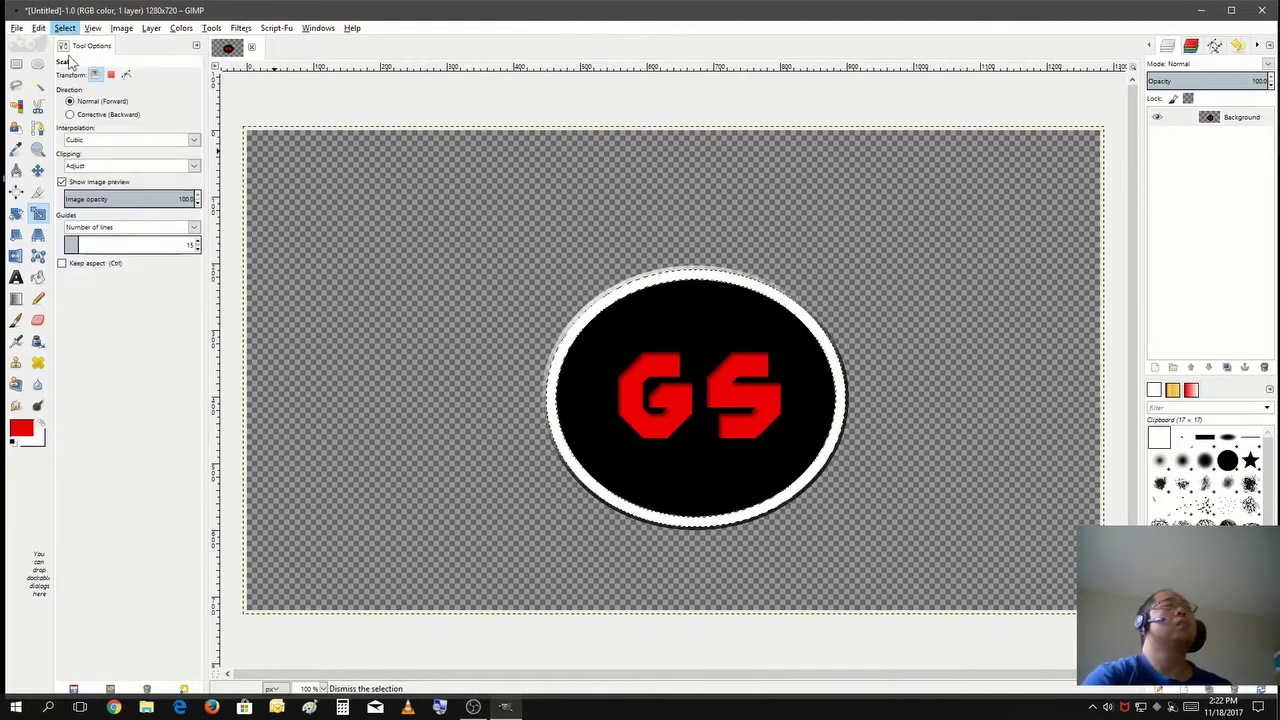
{"action": "left_click", "coordinate": [1229, 120]}
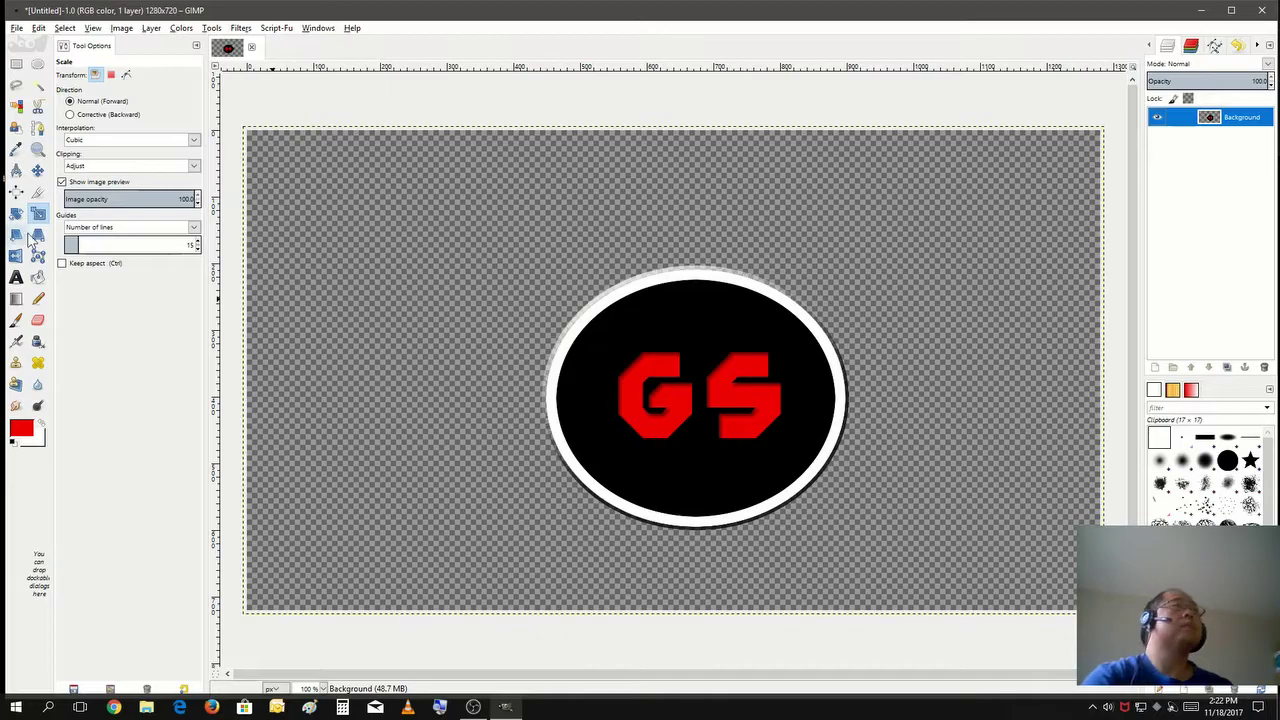
{"action": "left_click", "coordinate": [714, 432]}
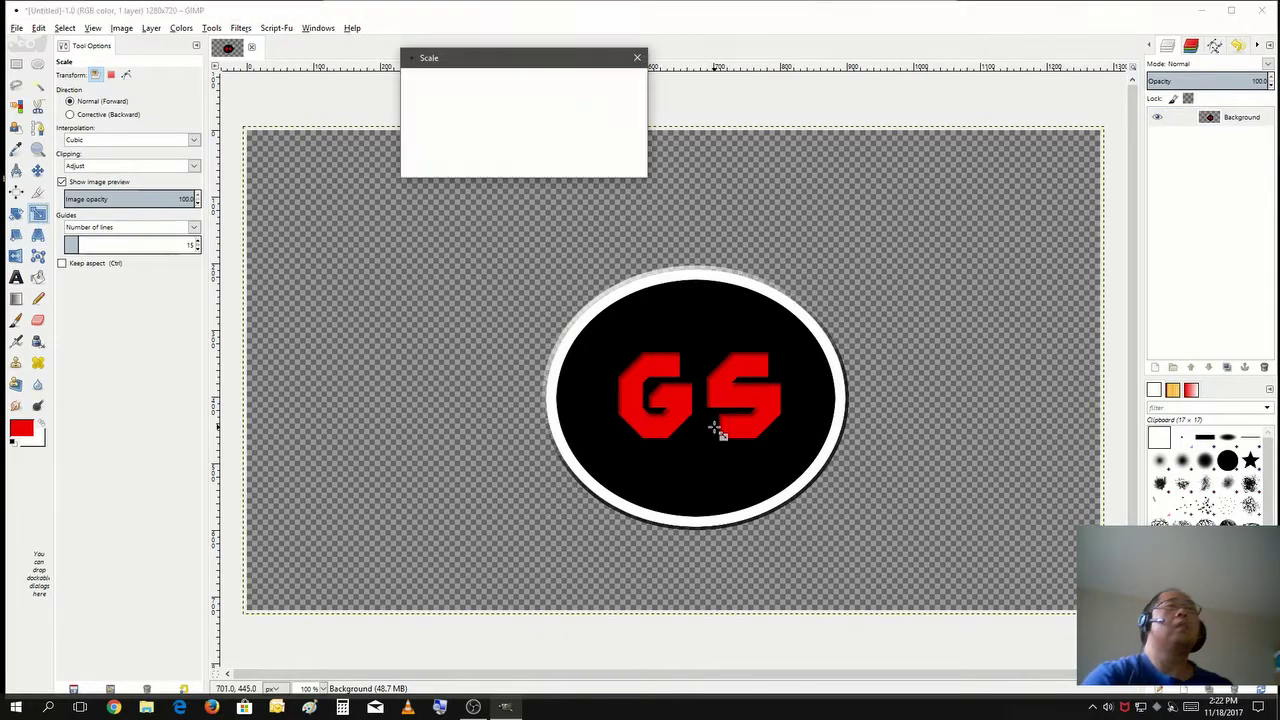
{"action": "left_click_drag", "start_coordinate": [245, 130], "coordinate": [921, 510]}
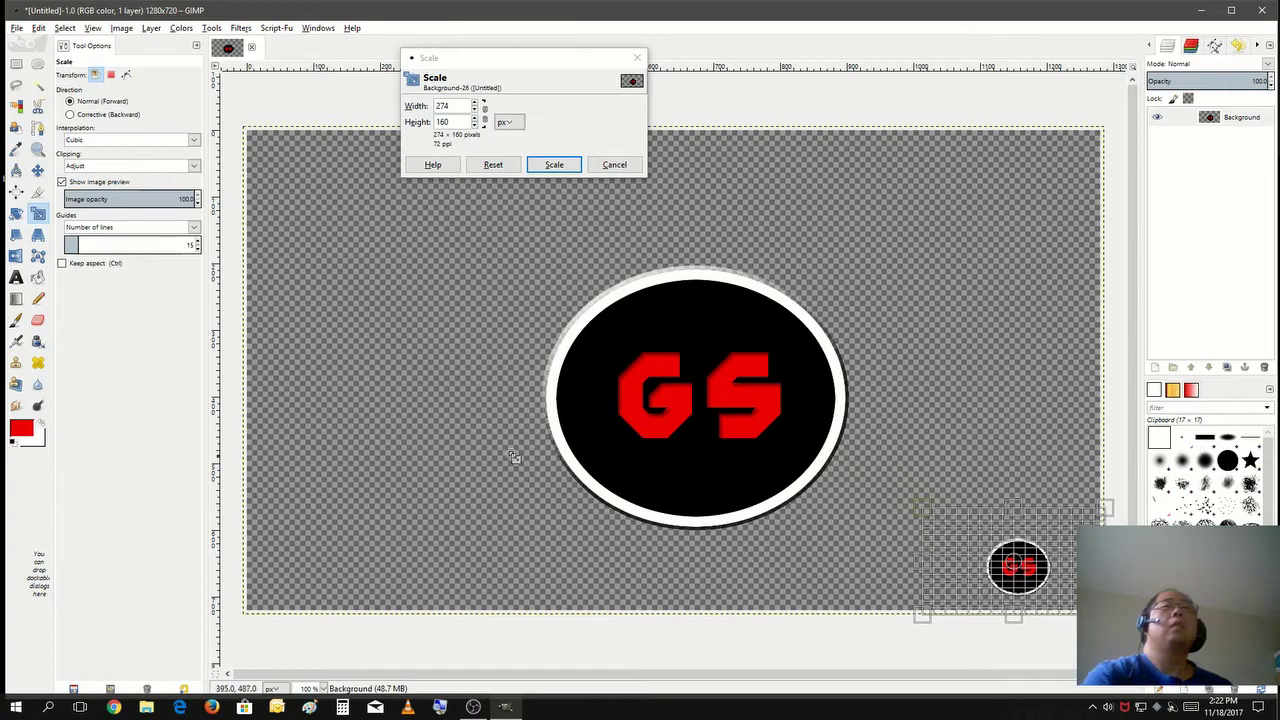
{"action": "left_click", "coordinate": [556, 166]}
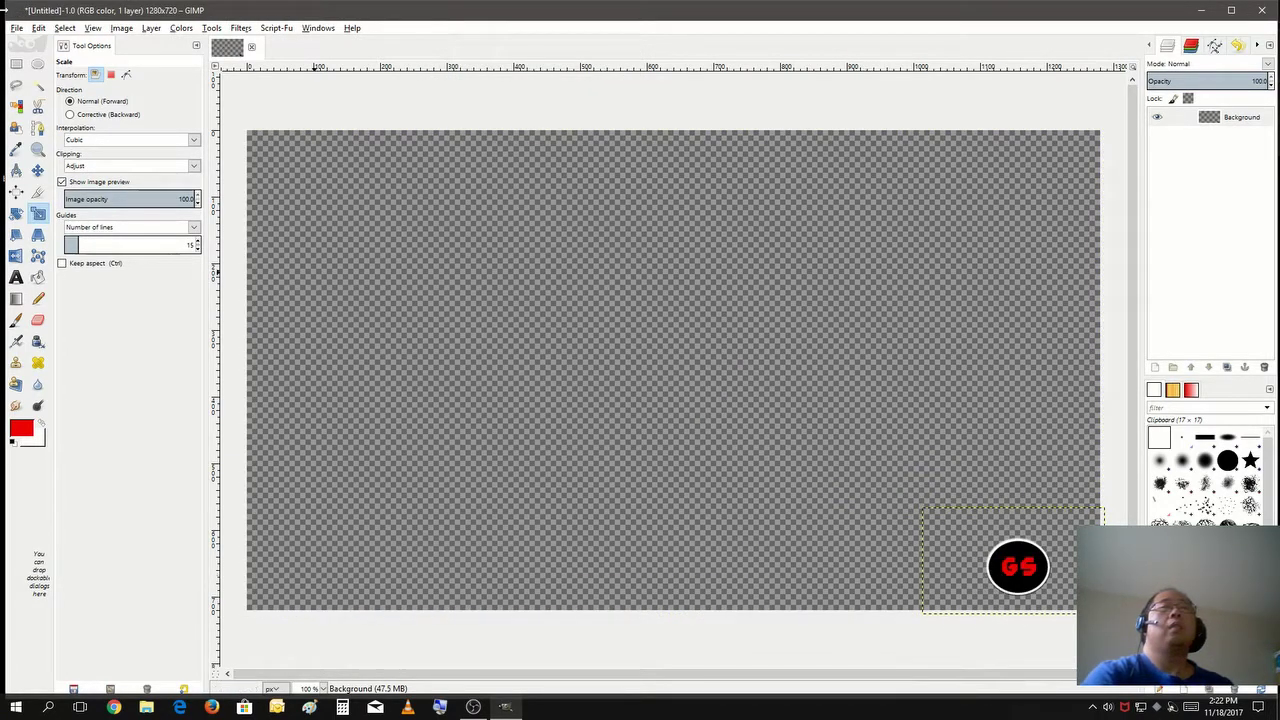
{"action": "left_click", "coordinate": [36, 171]}
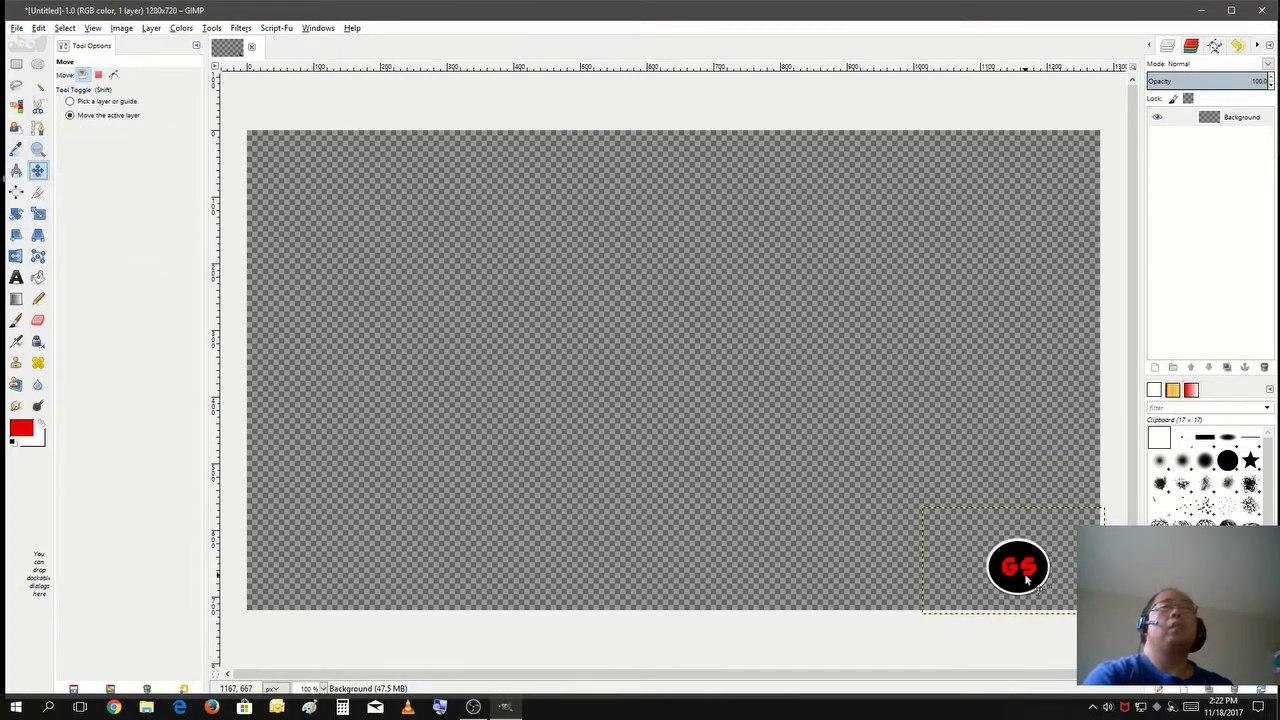
{"action": "left_click_drag", "start_coordinate": [1025, 578], "coordinate": [349, 533]}
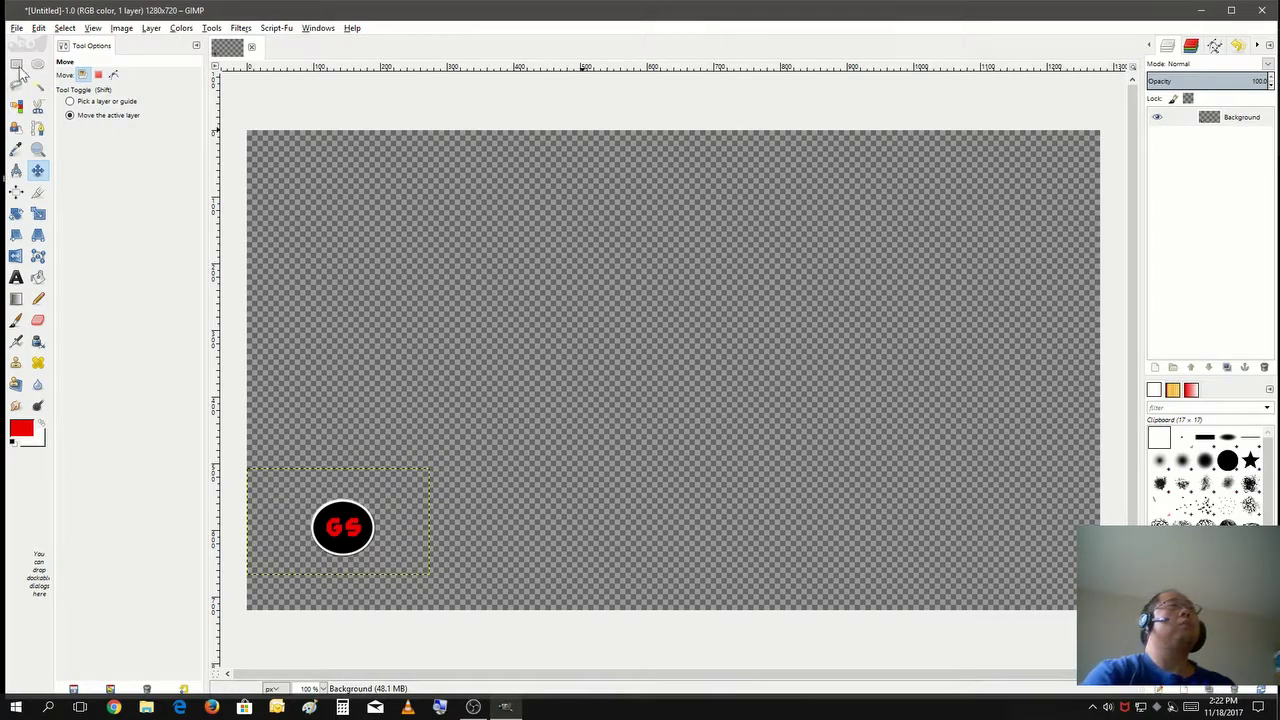
- Select an 819×54 px strip right of the logo and set the foreground colour to black
{"action": "left_click", "coordinate": [16, 64]}
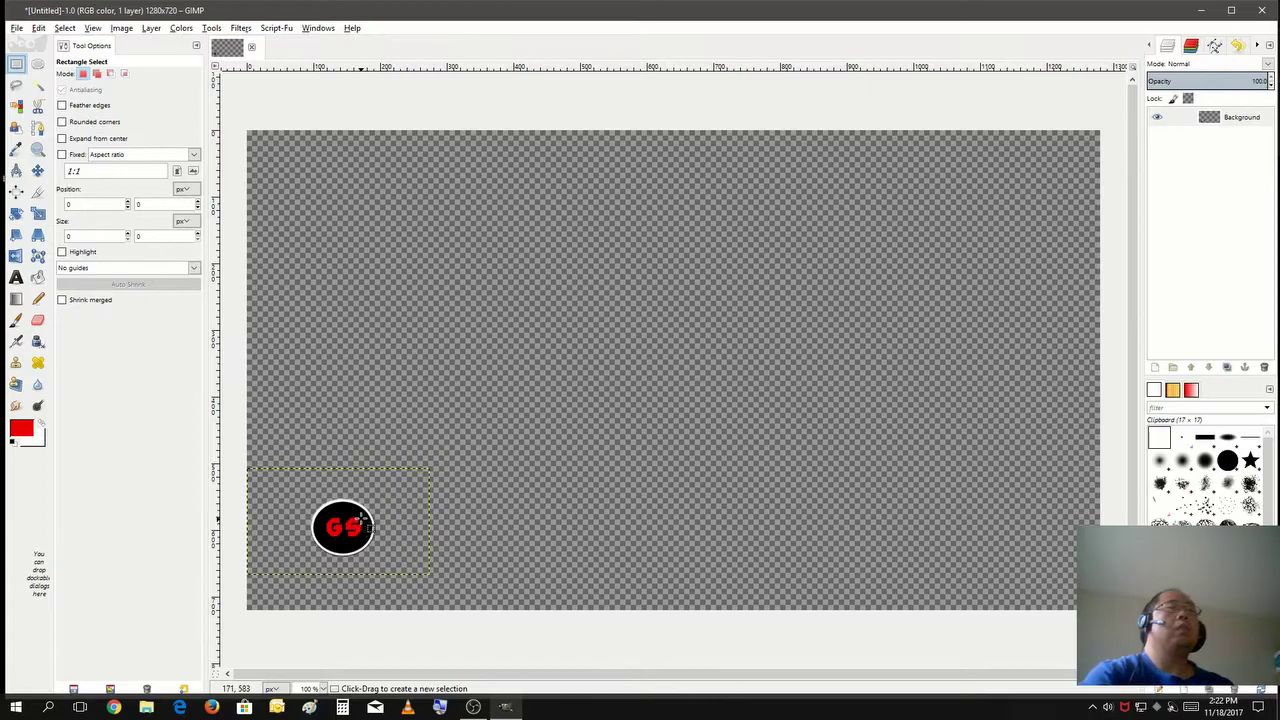
{"action": "left_click_drag", "start_coordinate": [361, 514], "coordinate": [907, 549]}
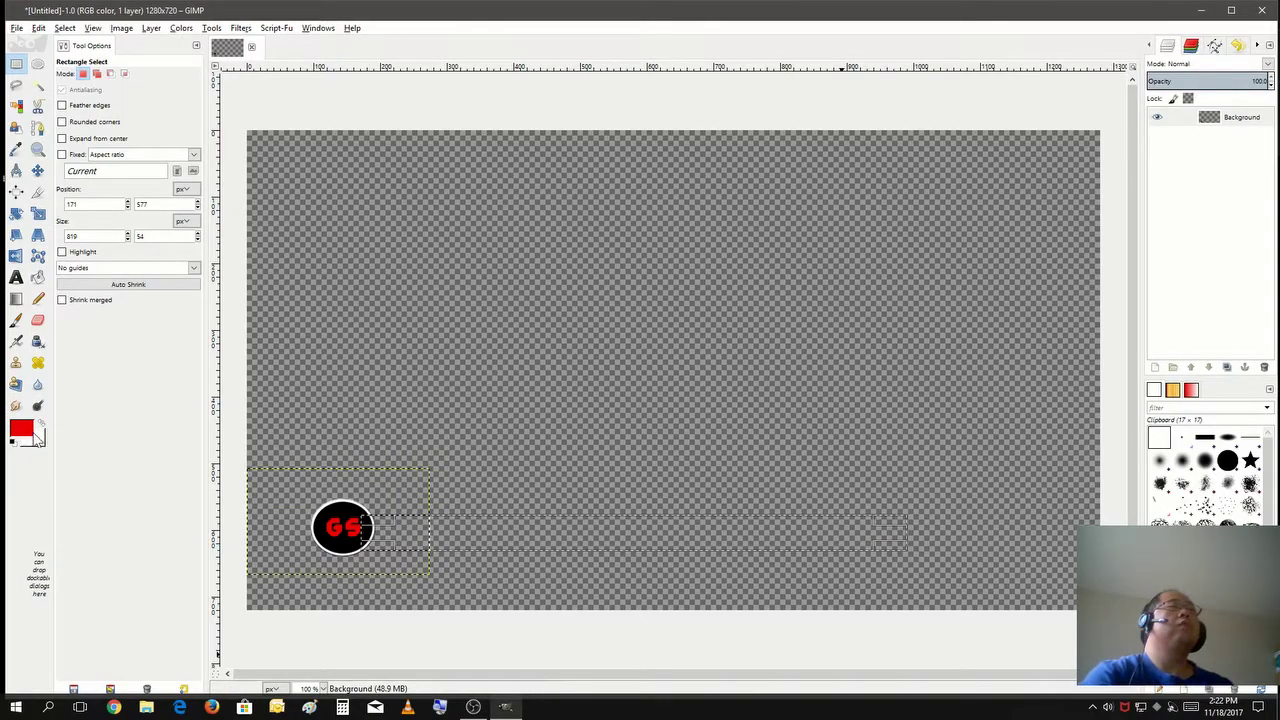
{"action": "left_click", "coordinate": [23, 433]}
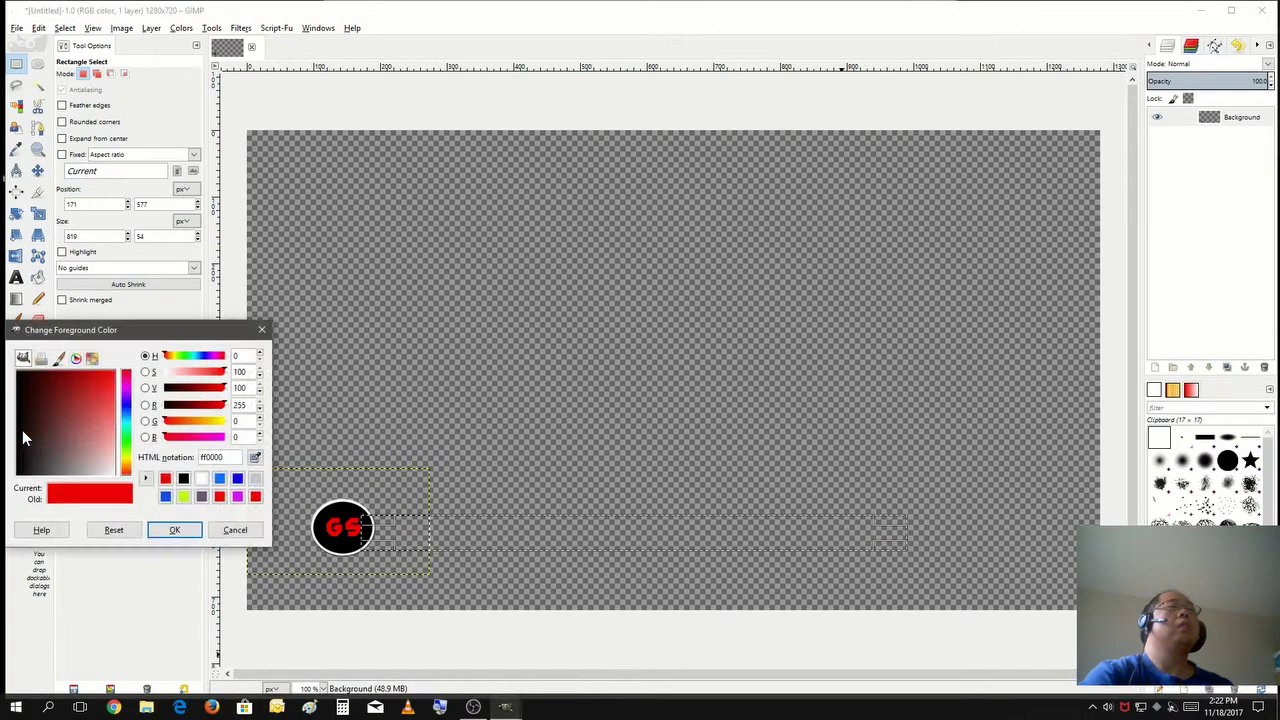
{"action": "left_click", "coordinate": [184, 480]}
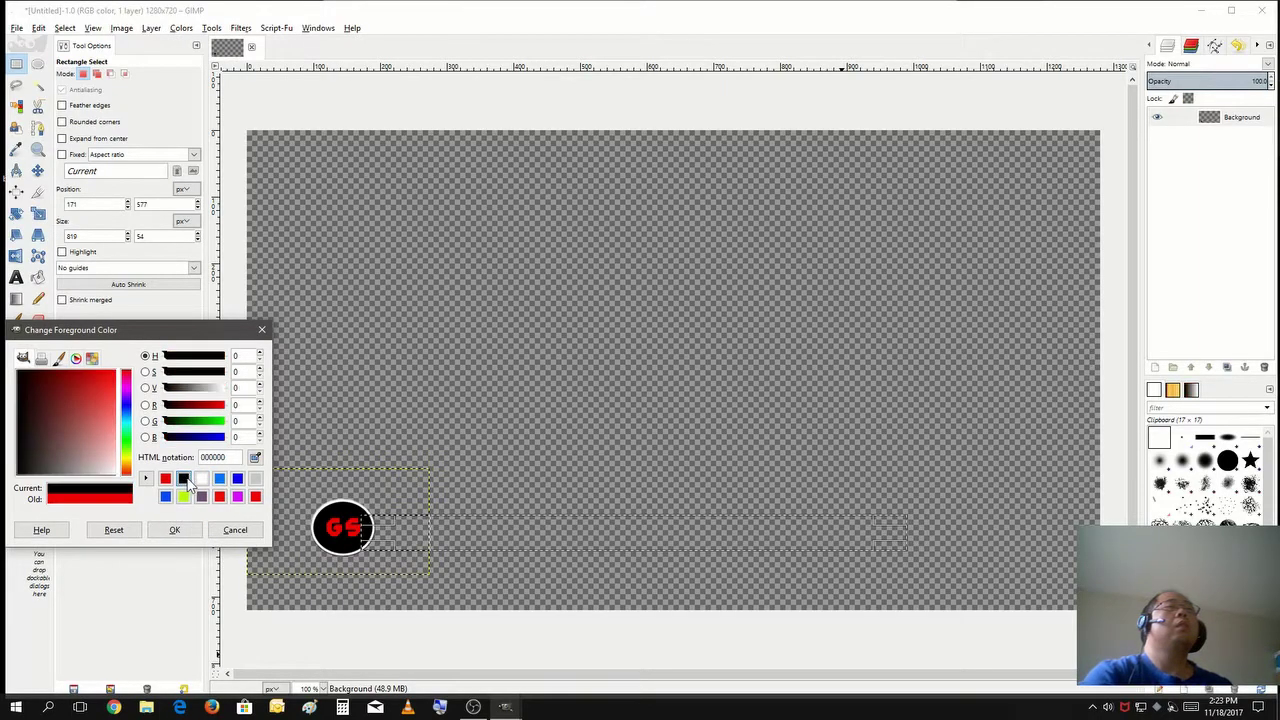
{"action": "left_click", "coordinate": [174, 532]}
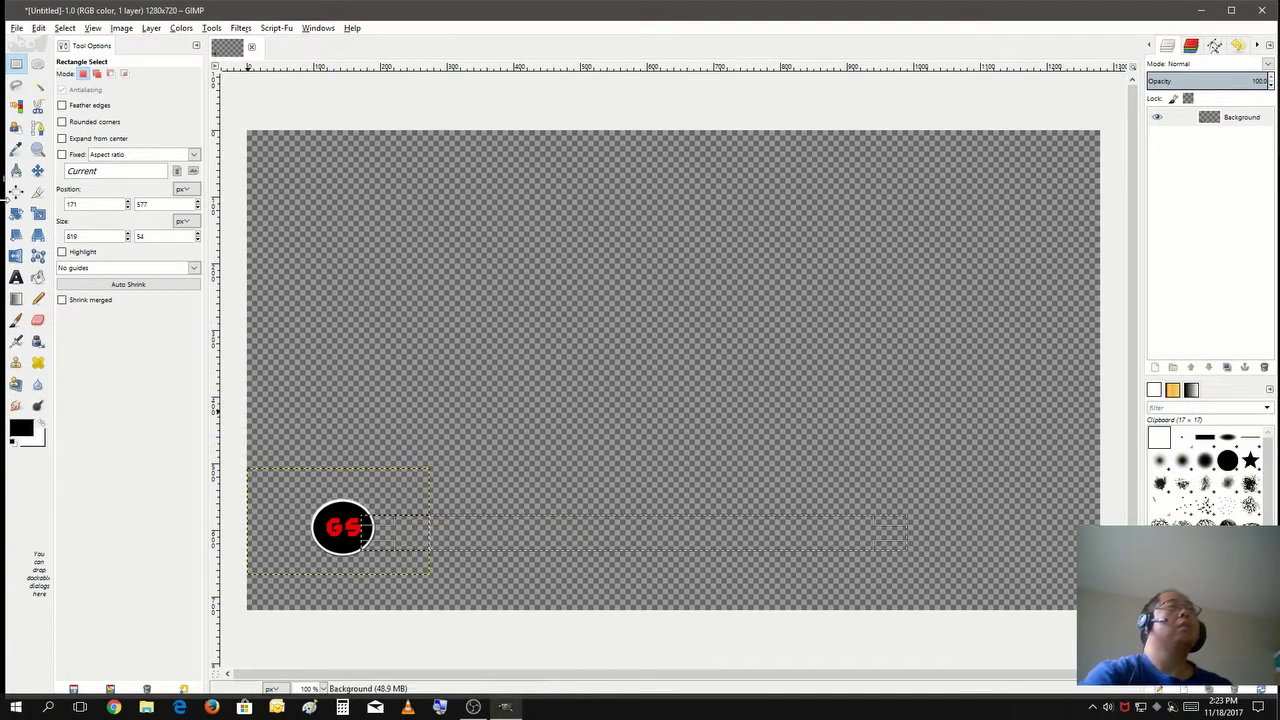
{"action": "left_click", "coordinate": [35, 277]}
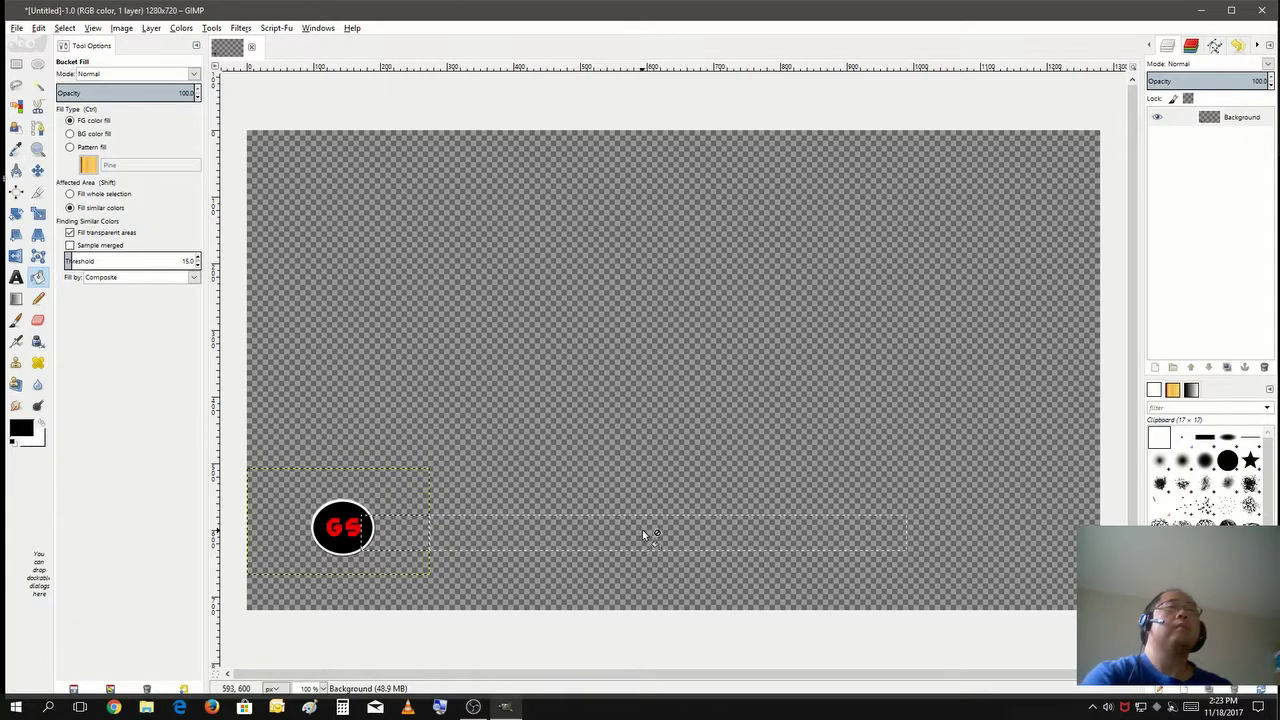
- Add a new transparent 1280x720 layer and bucket-fill the rectangle with black
{"action": "left_click", "coordinate": [1259, 118]}
{"action": "right_click", "coordinate": [1259, 118]}
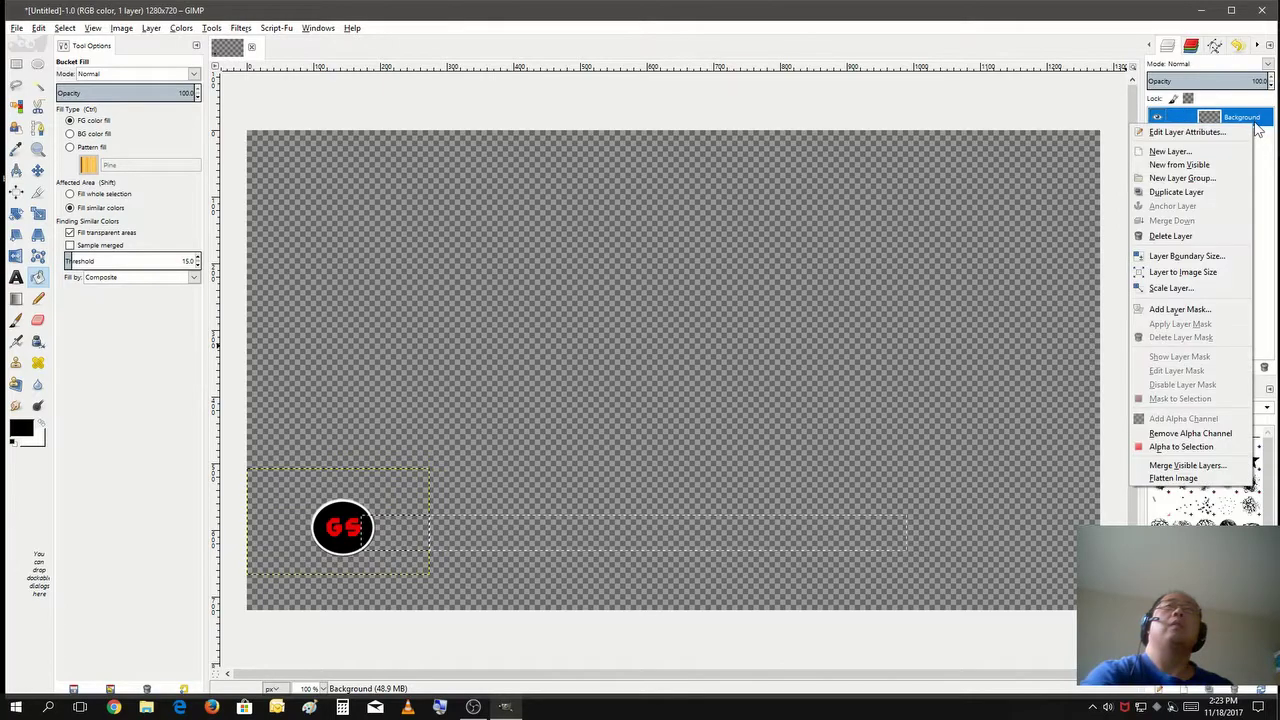
{"action": "left_click", "coordinate": [1170, 151]}
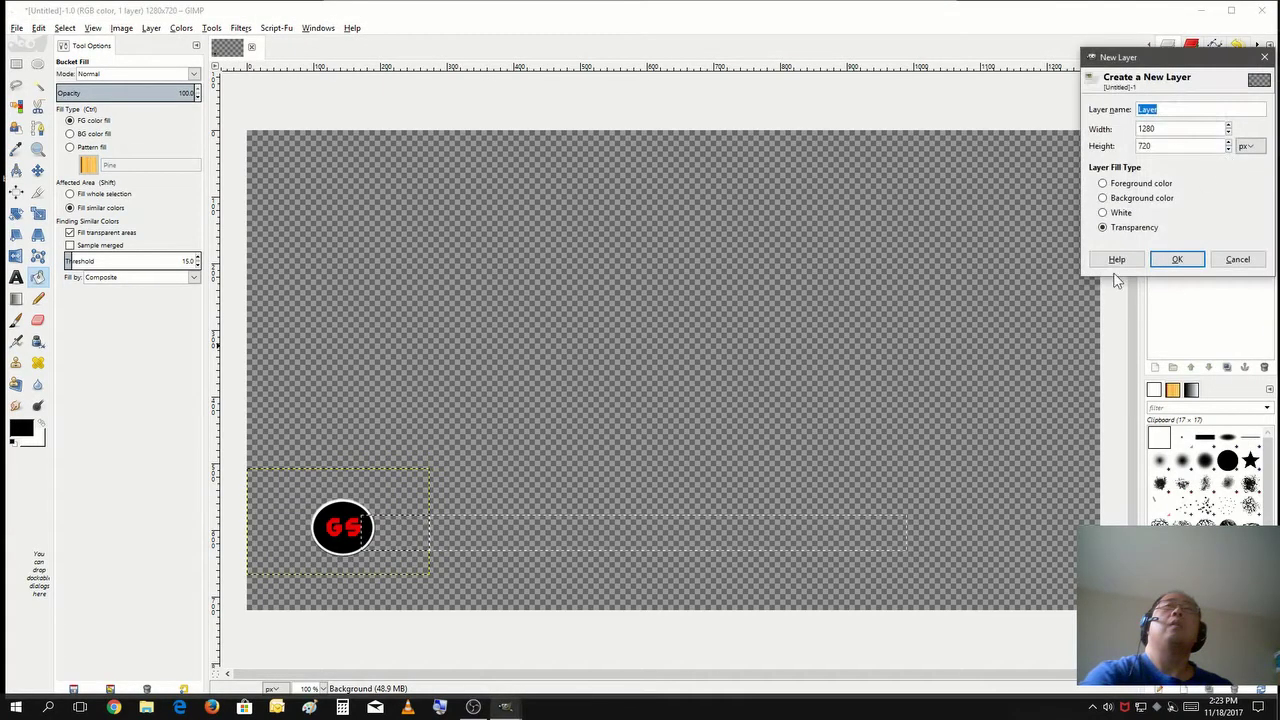
{"action": "left_click", "coordinate": [1175, 259]}
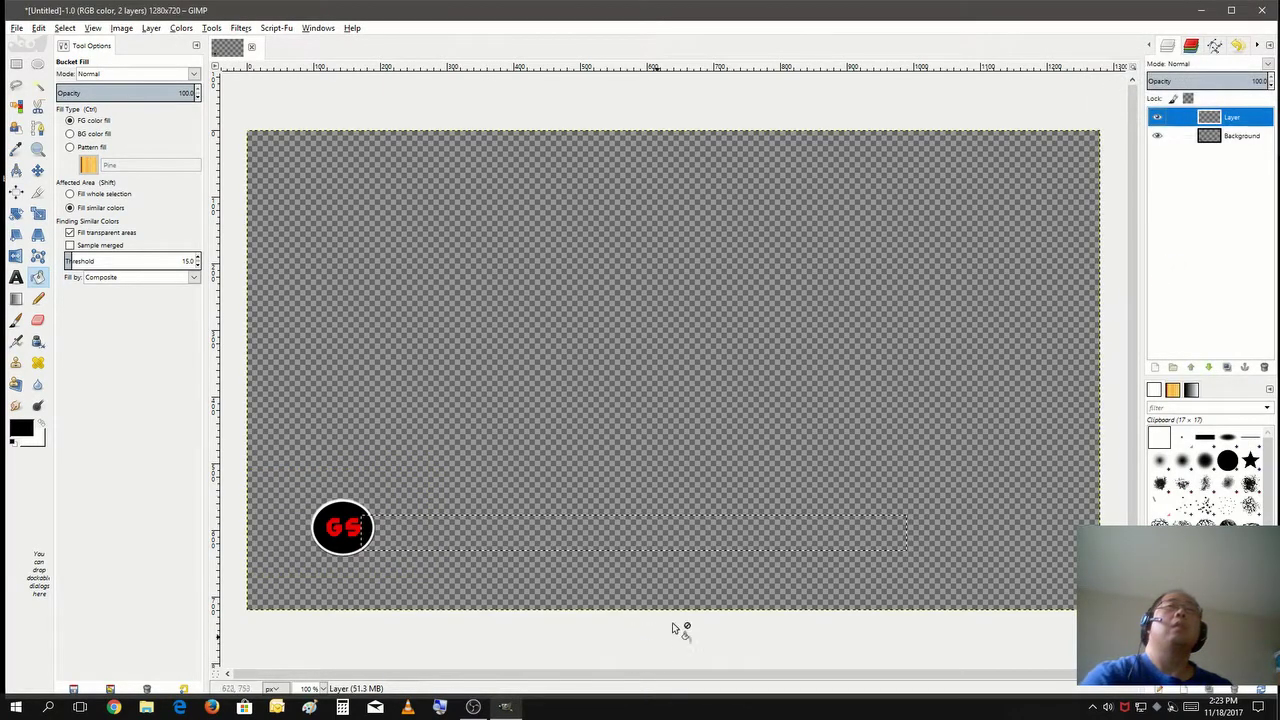
{"action": "left_click", "coordinate": [690, 523]}
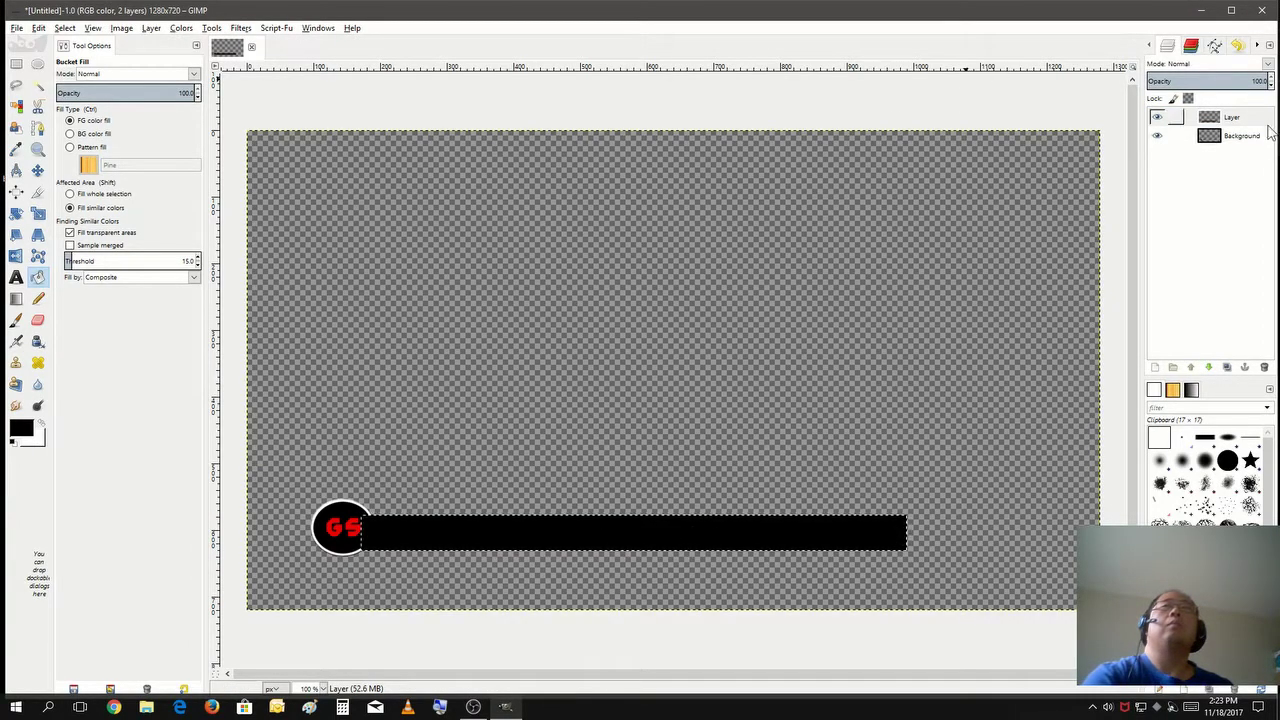
- Move the black bar layer below the logo, nudge it up slightly, and deselect
{"action": "left_click_drag", "start_coordinate": [1256, 117], "coordinate": [1250, 156]}
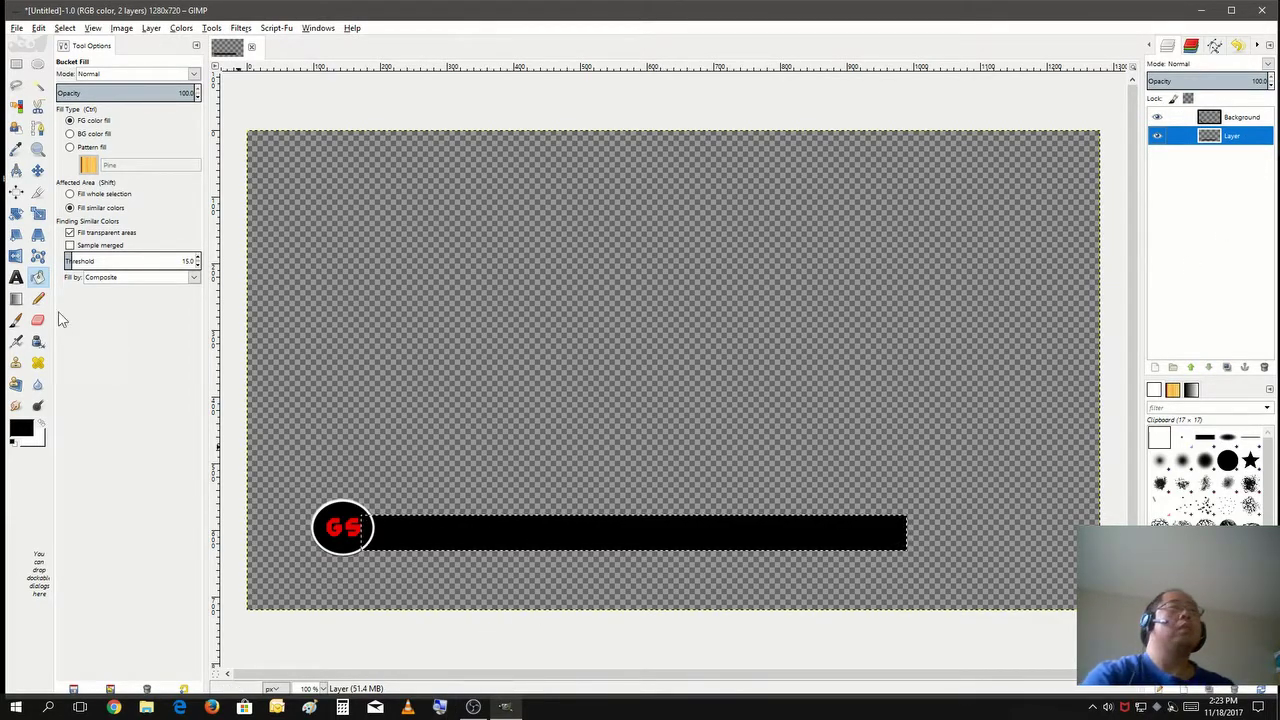
{"action": "left_click", "coordinate": [38, 170]}
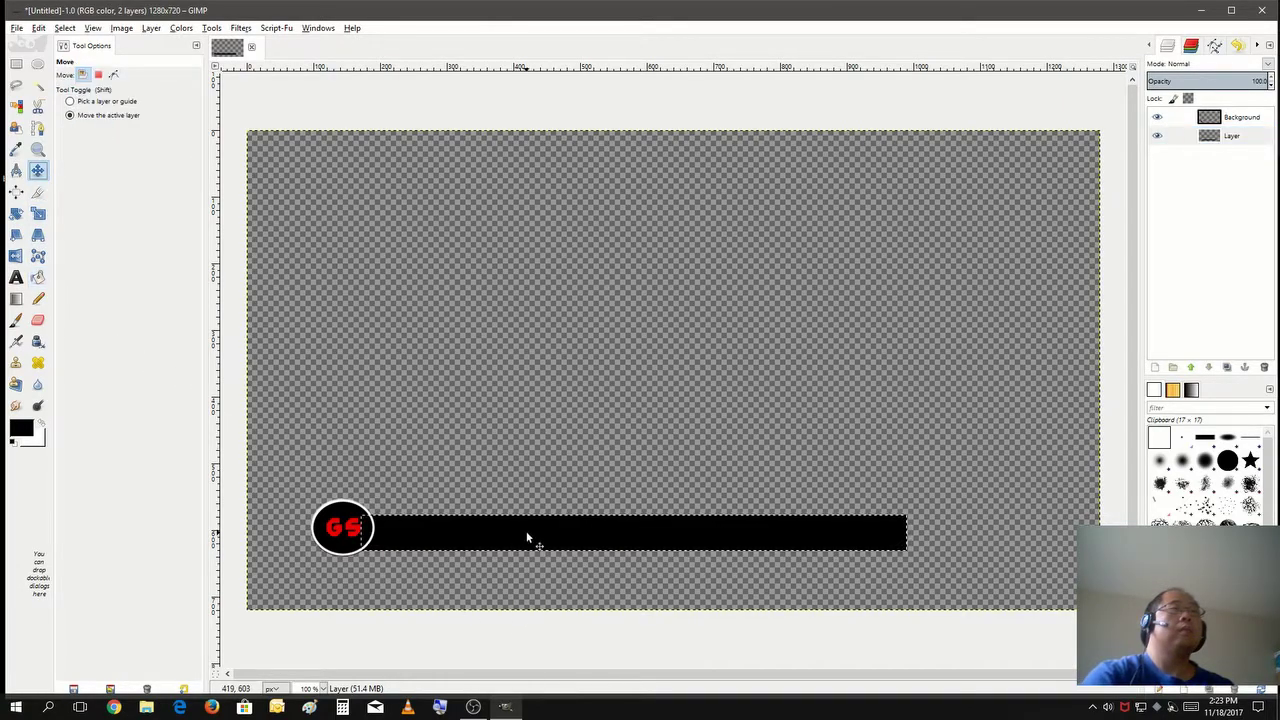
{"action": "left_click_drag", "start_coordinate": [527, 536], "coordinate": [525, 527]}
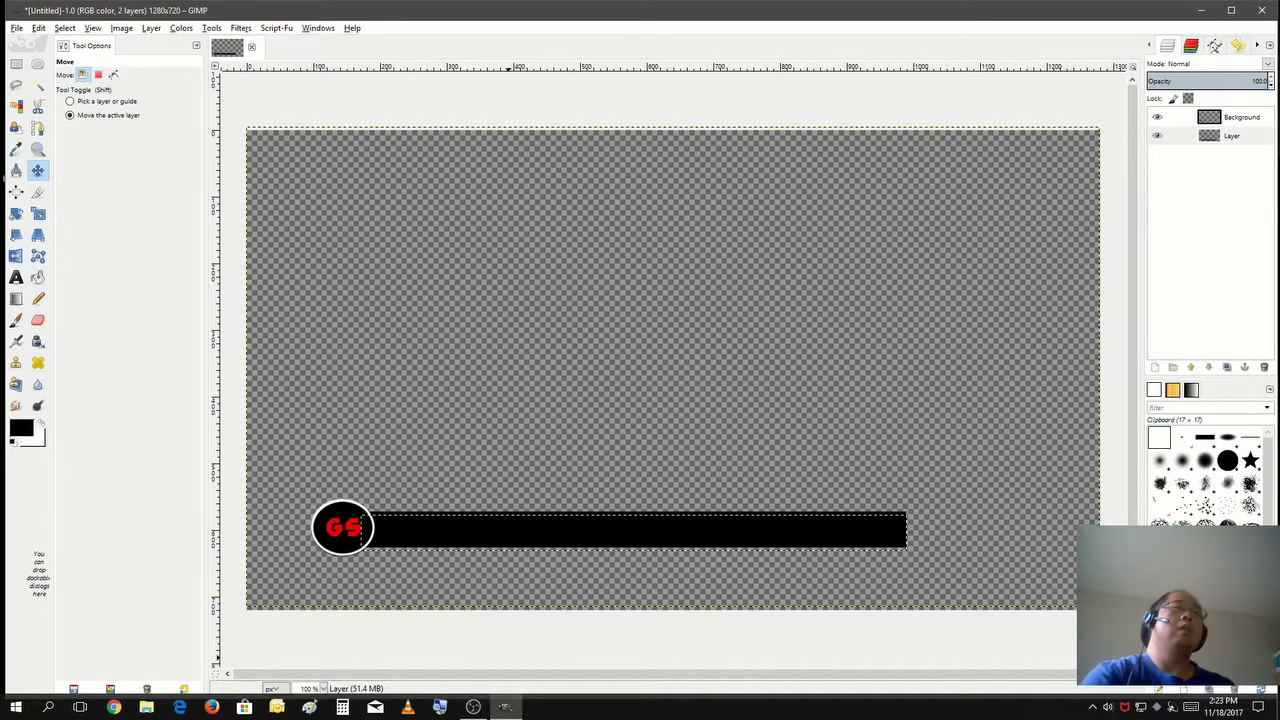
{"action": "mouse_move", "coordinate": [505, 706]}
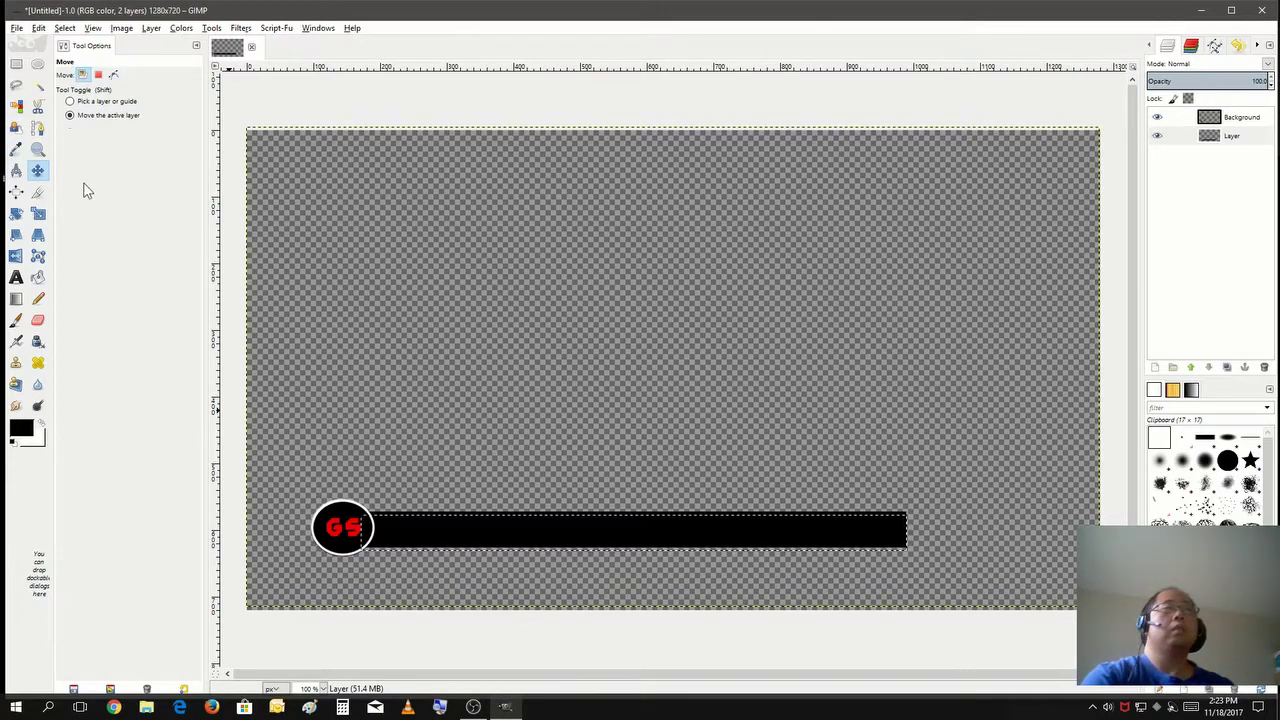
{"action": "left_click", "coordinate": [60, 28]}
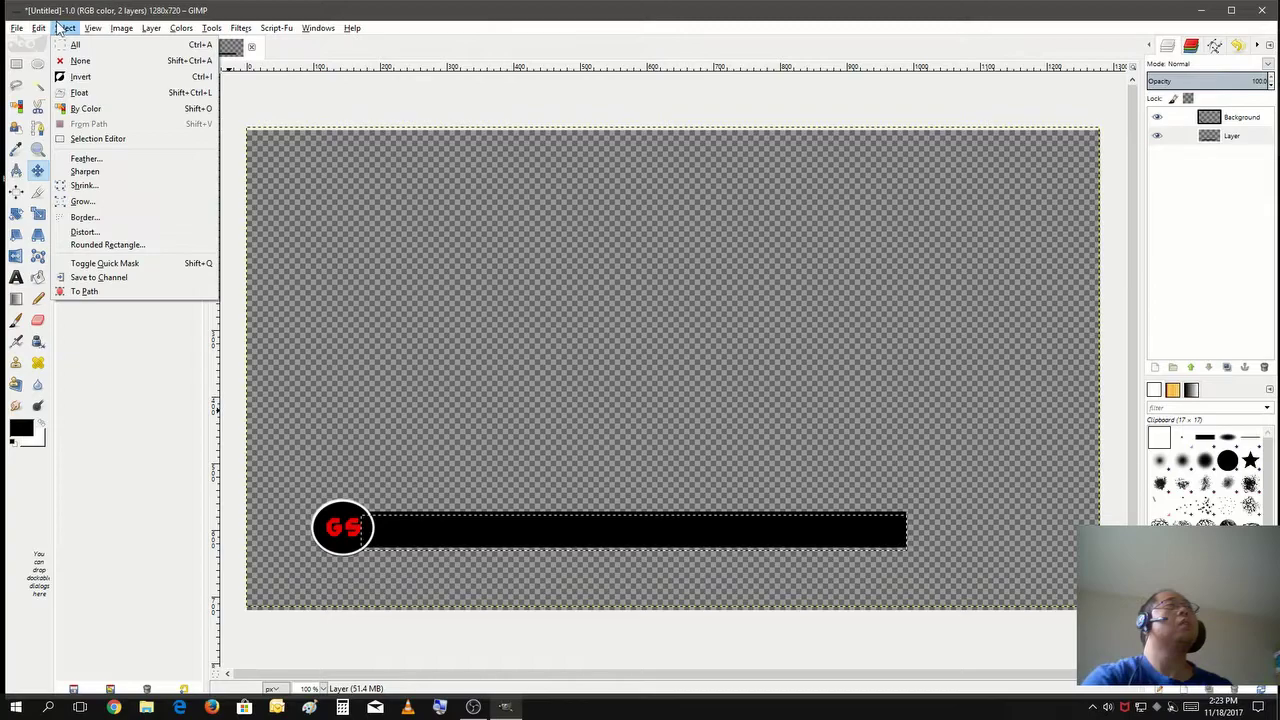
{"action": "left_click", "coordinate": [75, 57]}
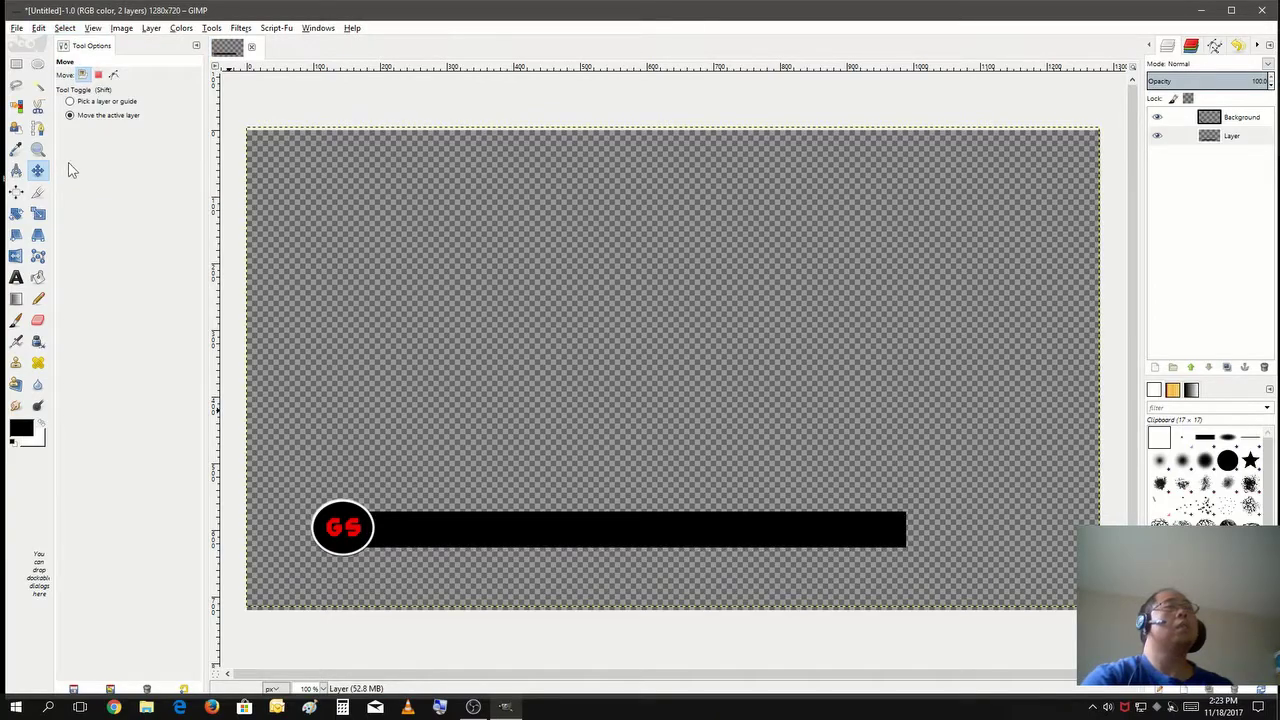
- Cancel a first perspective attempt and select the black bar's opaque pixels with Alpha to Selection
{"action": "left_click", "coordinate": [37, 240]}
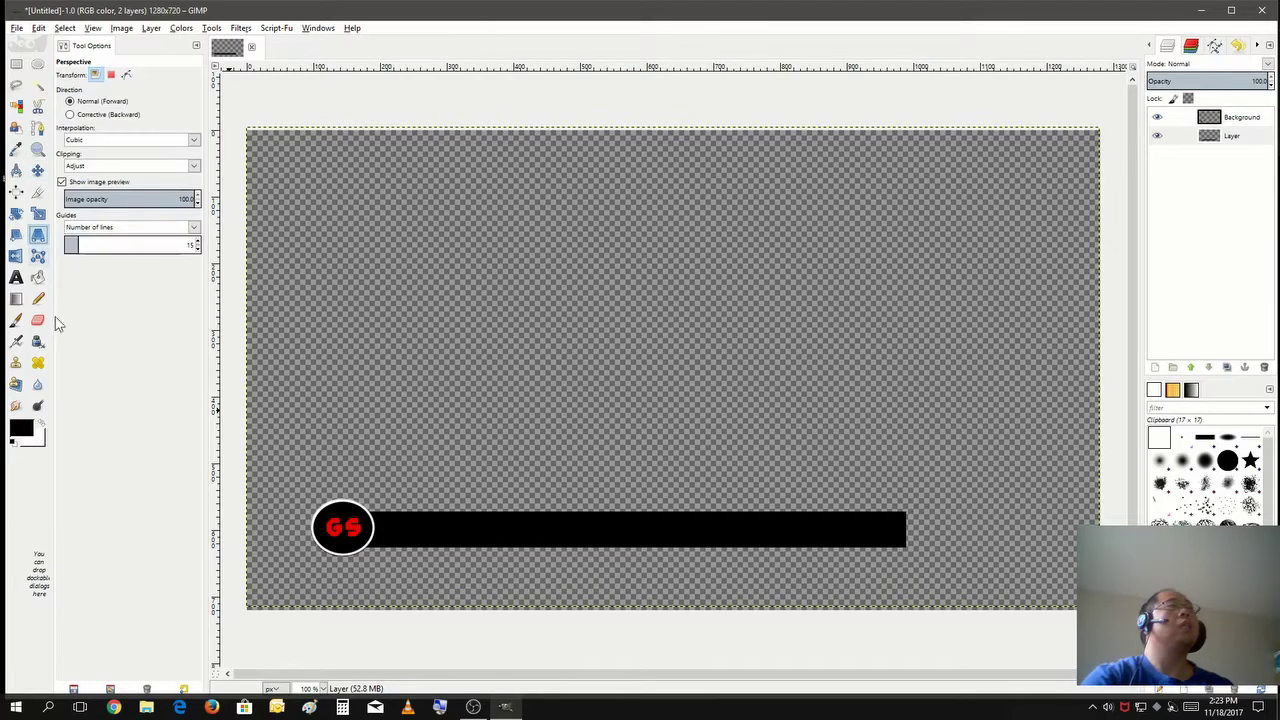
{"action": "left_click", "coordinate": [691, 530]}
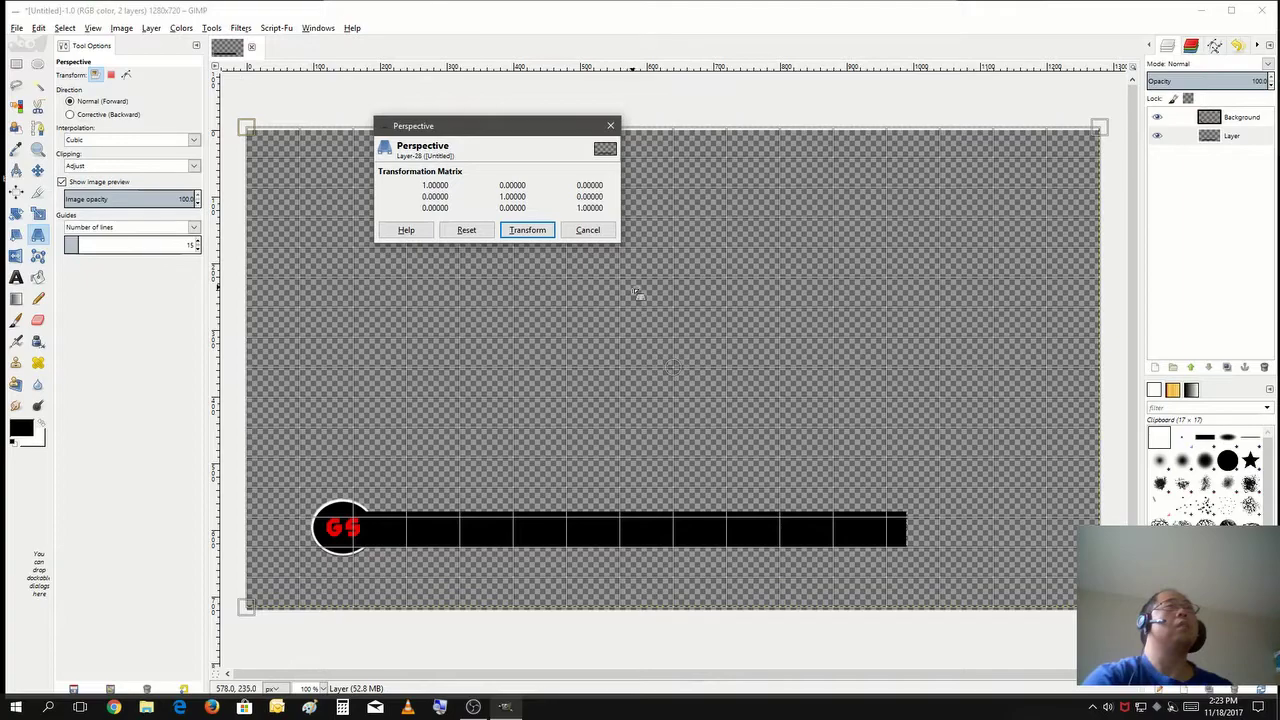
{"action": "left_click", "coordinate": [590, 230]}
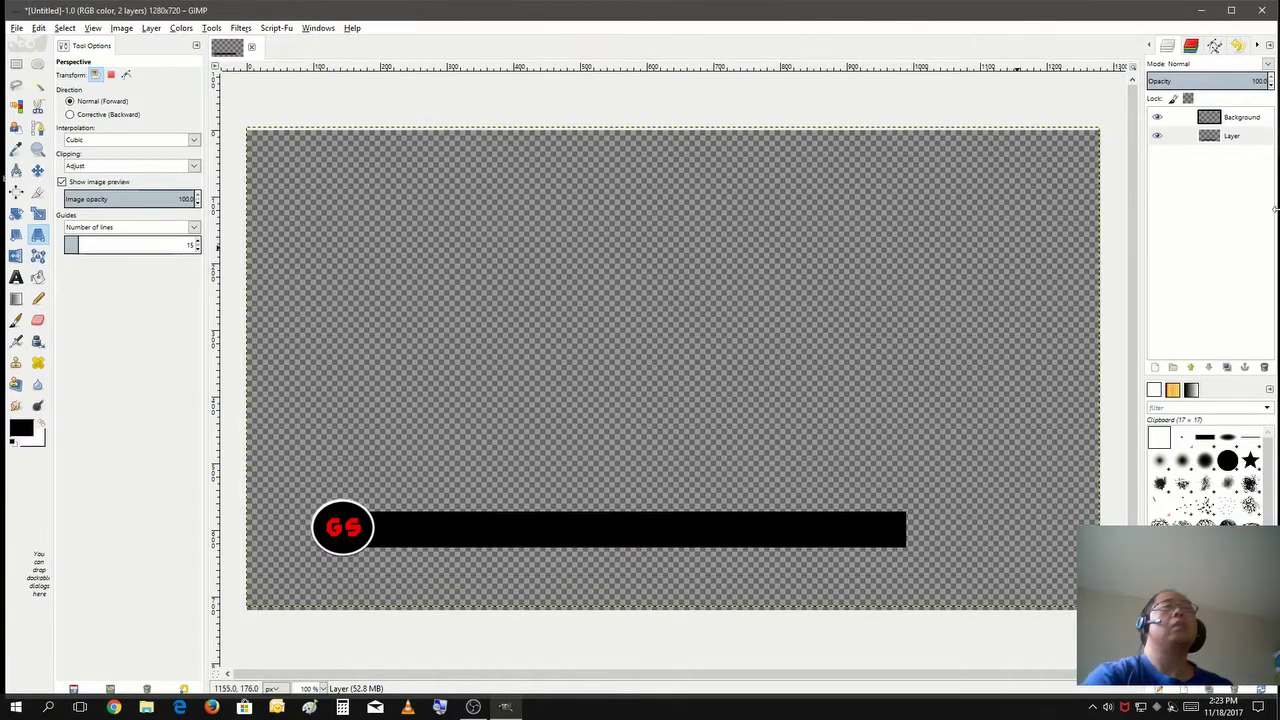
{"action": "right_click", "coordinate": [1250, 136]}
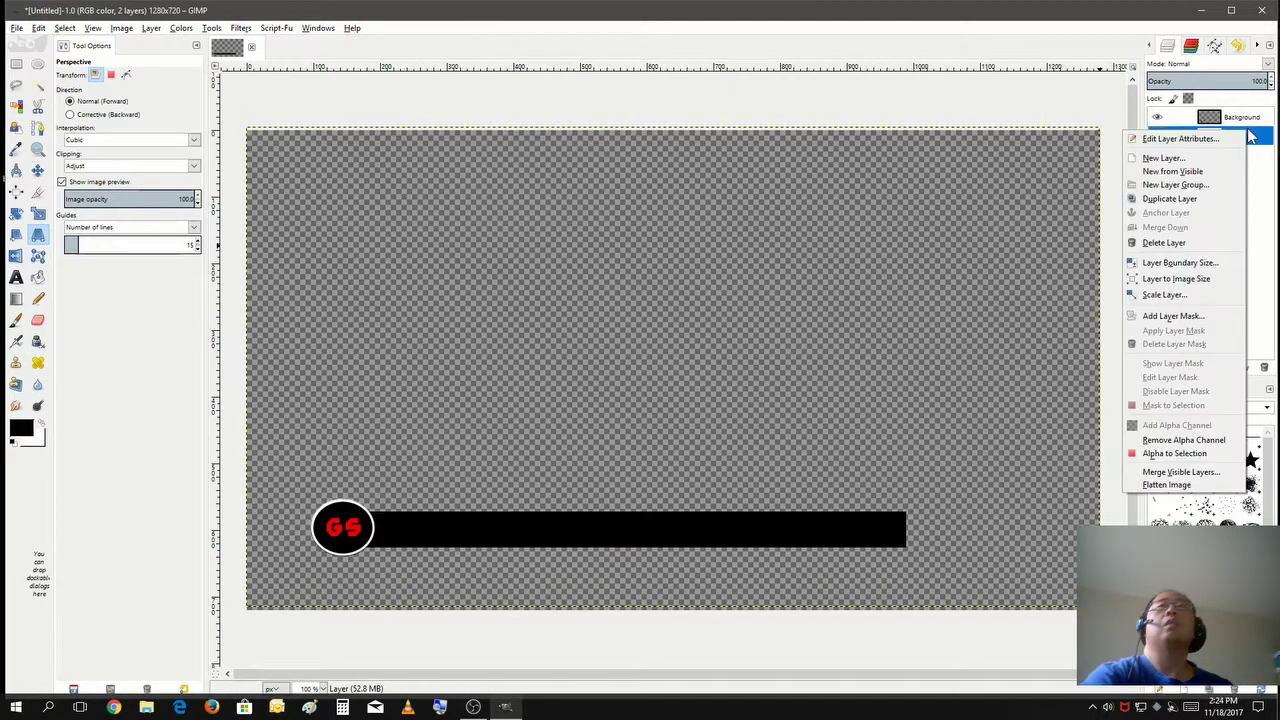
{"action": "left_click", "coordinate": [1175, 454]}
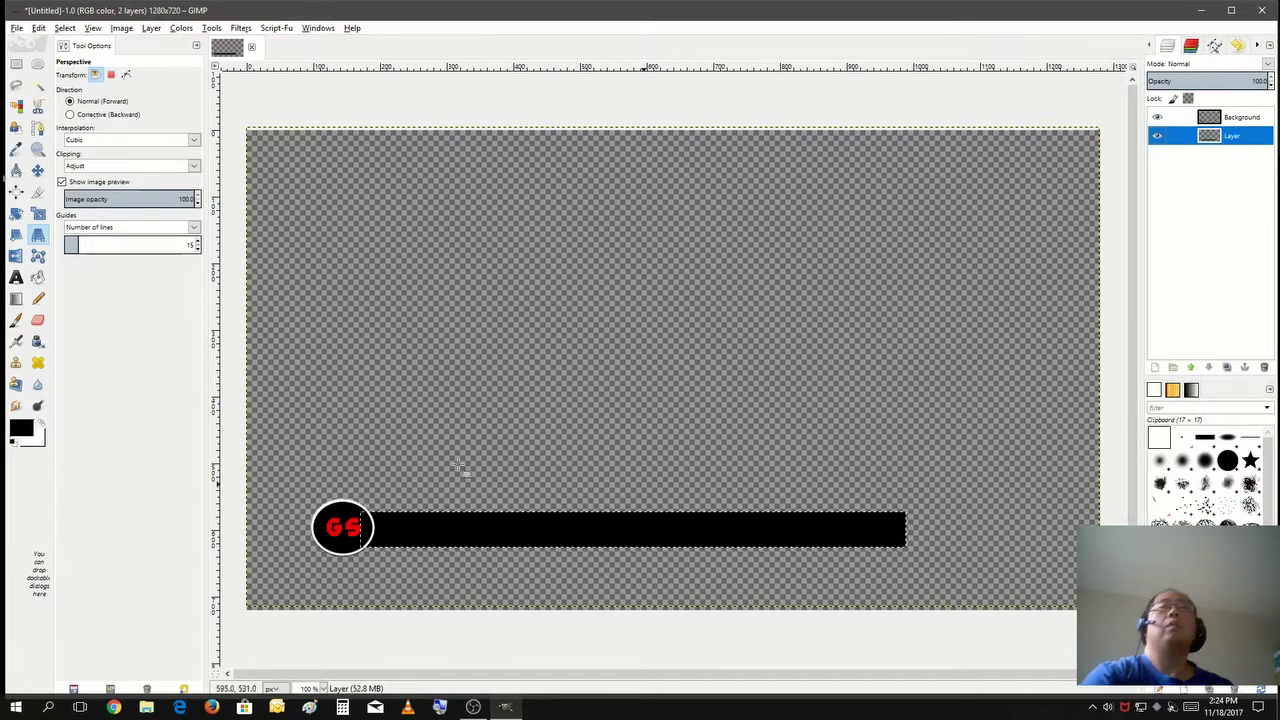
- Perspective-transform the bar, pulling its top-right corner right to slant the end
{"action": "left_click", "coordinate": [36, 240]}
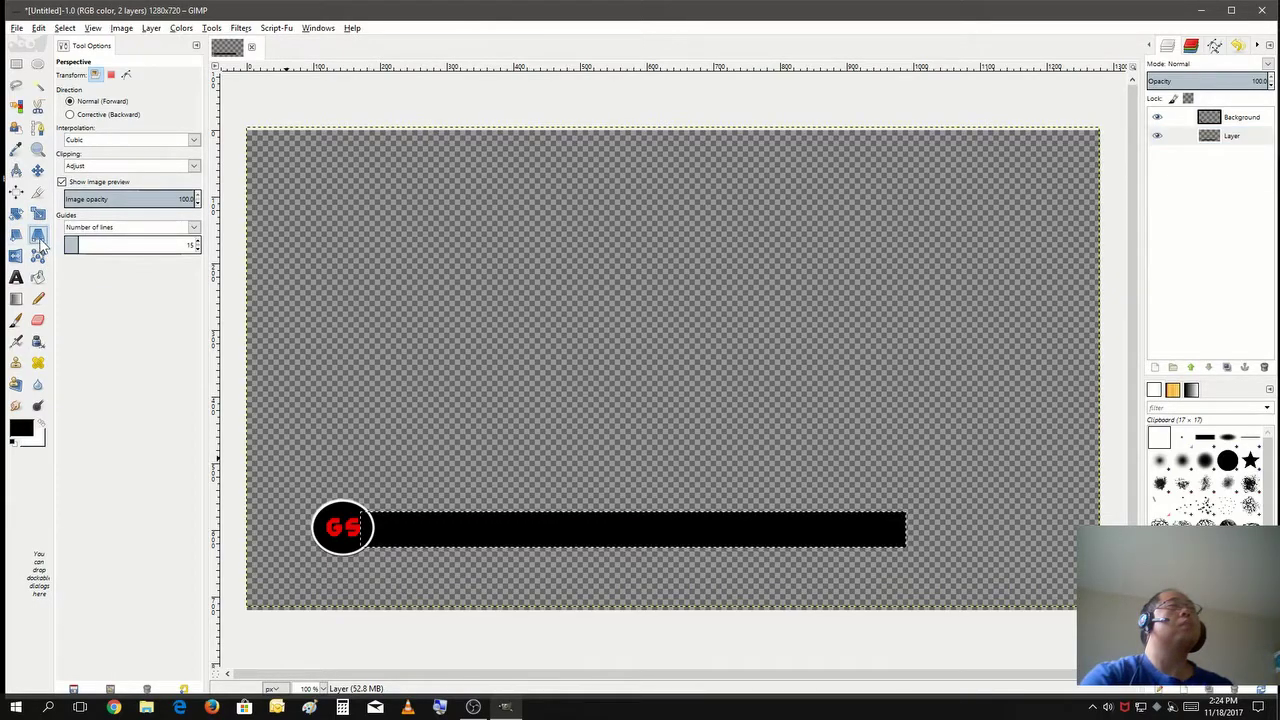
{"action": "left_click", "coordinate": [569, 545]}
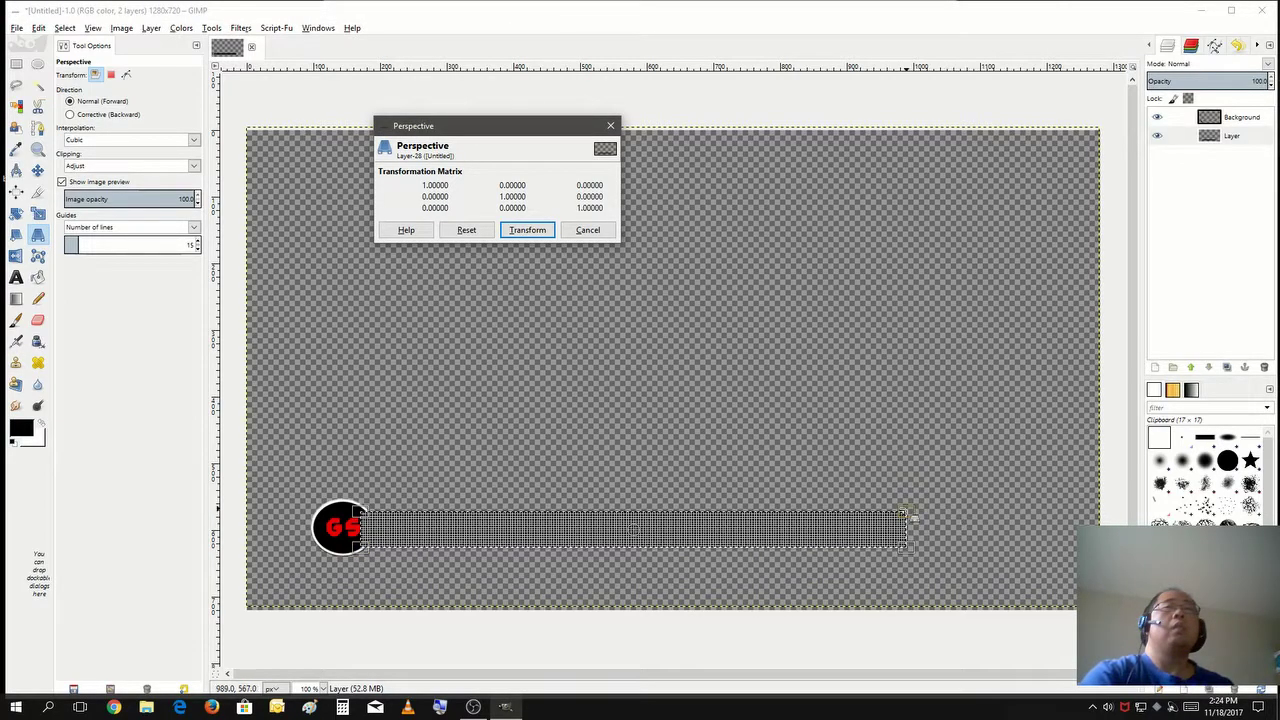
{"action": "left_click_drag", "start_coordinate": [913, 516], "coordinate": [977, 514]}
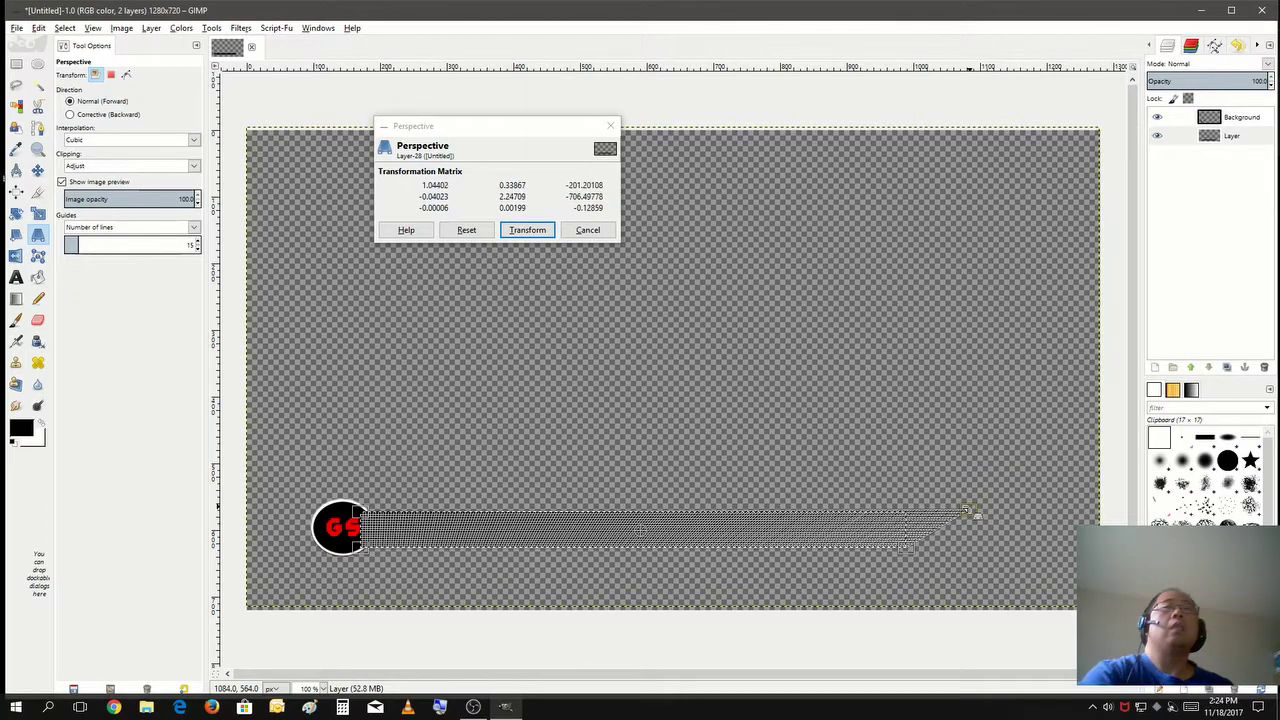
{"action": "left_click", "coordinate": [520, 231]}
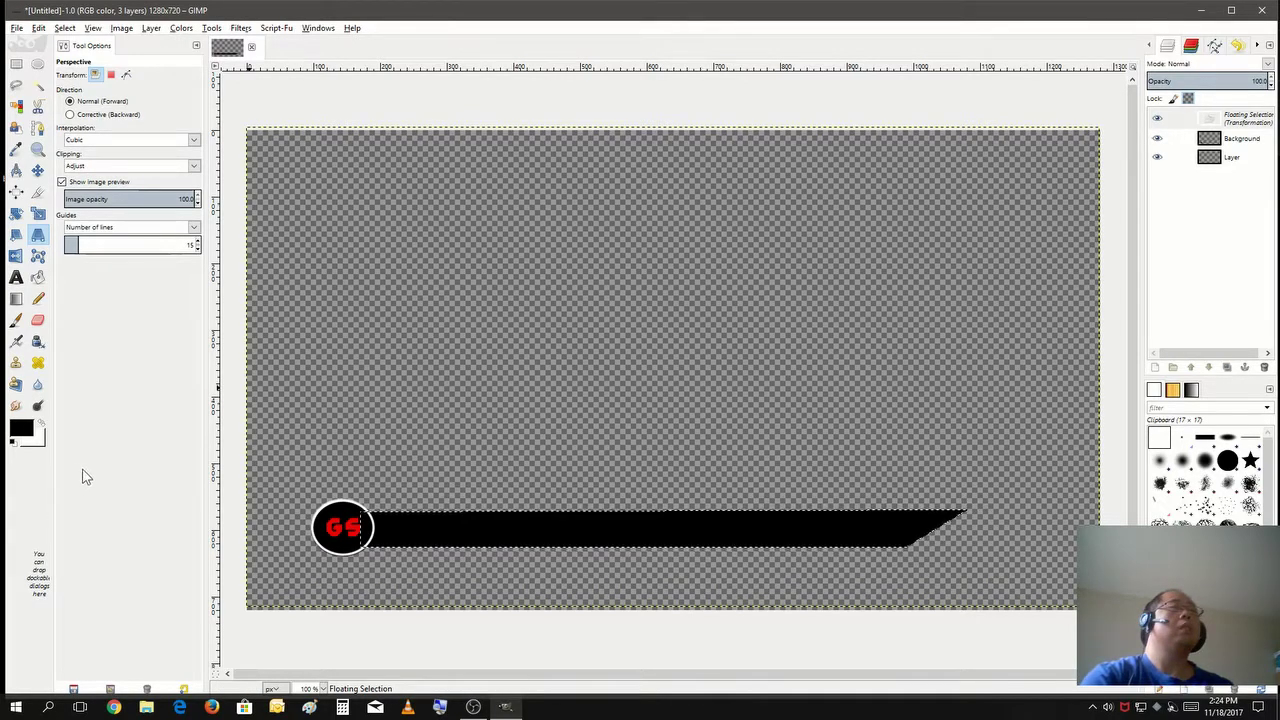
- Set the text colour to white at size 50 and draw a text box on the bar's left end
{"action": "left_click", "coordinate": [17, 278]}
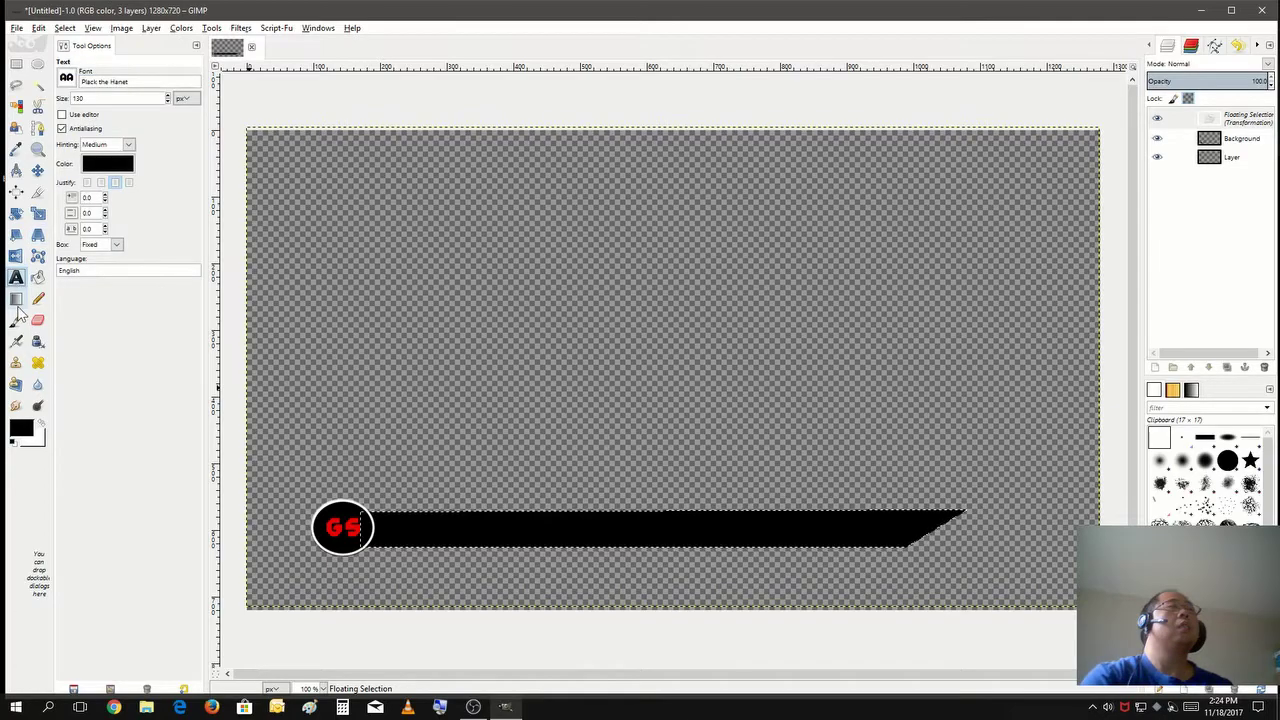
{"action": "left_click", "coordinate": [108, 165]}
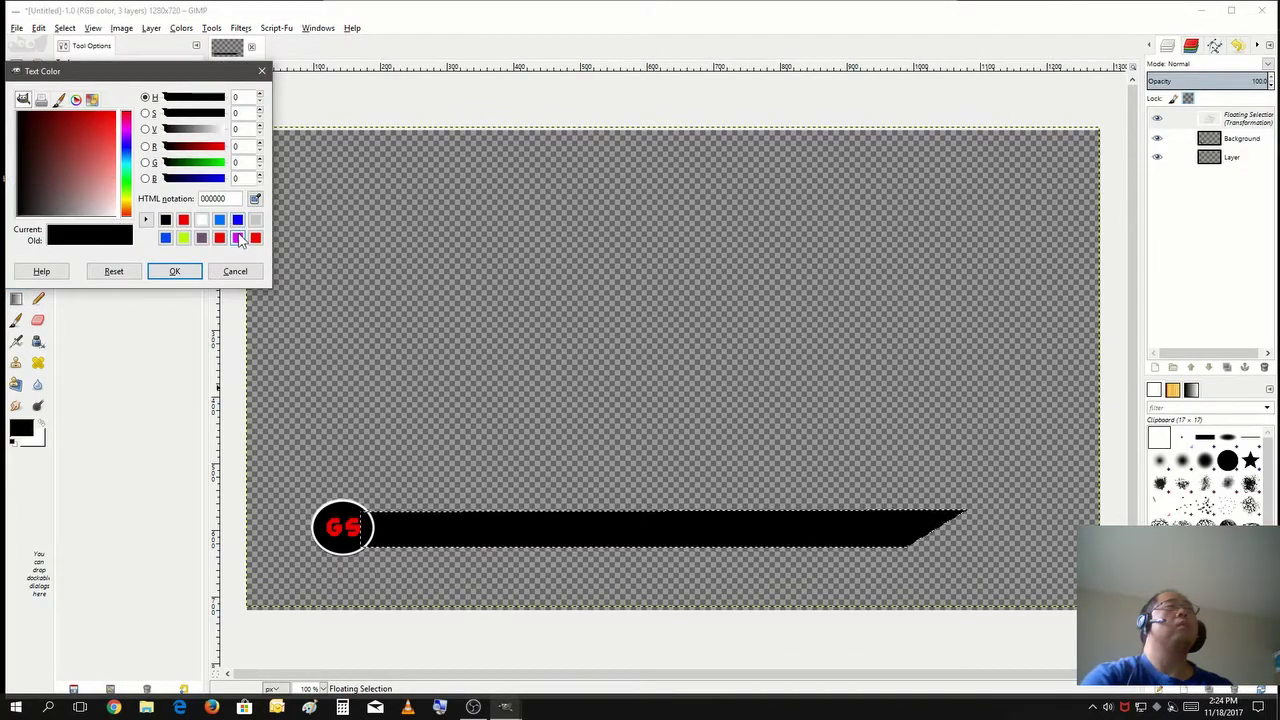
{"action": "left_click", "coordinate": [202, 220]}
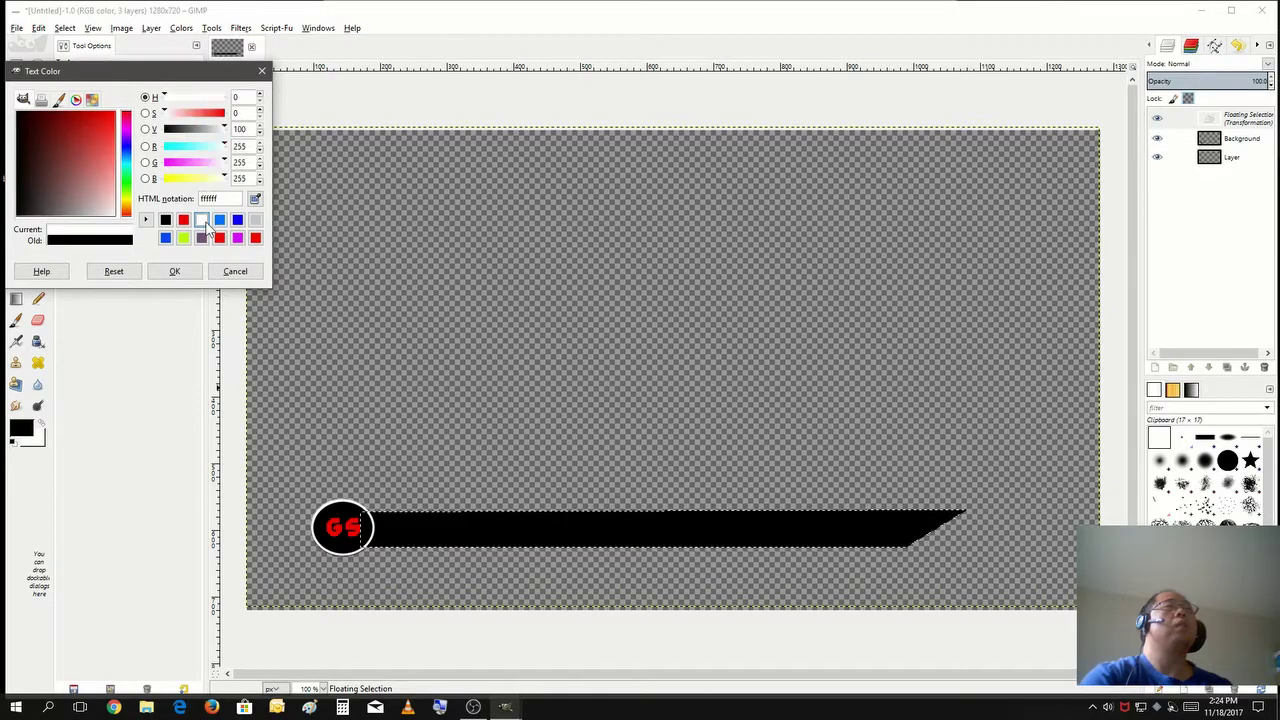
{"action": "left_click", "coordinate": [175, 272]}
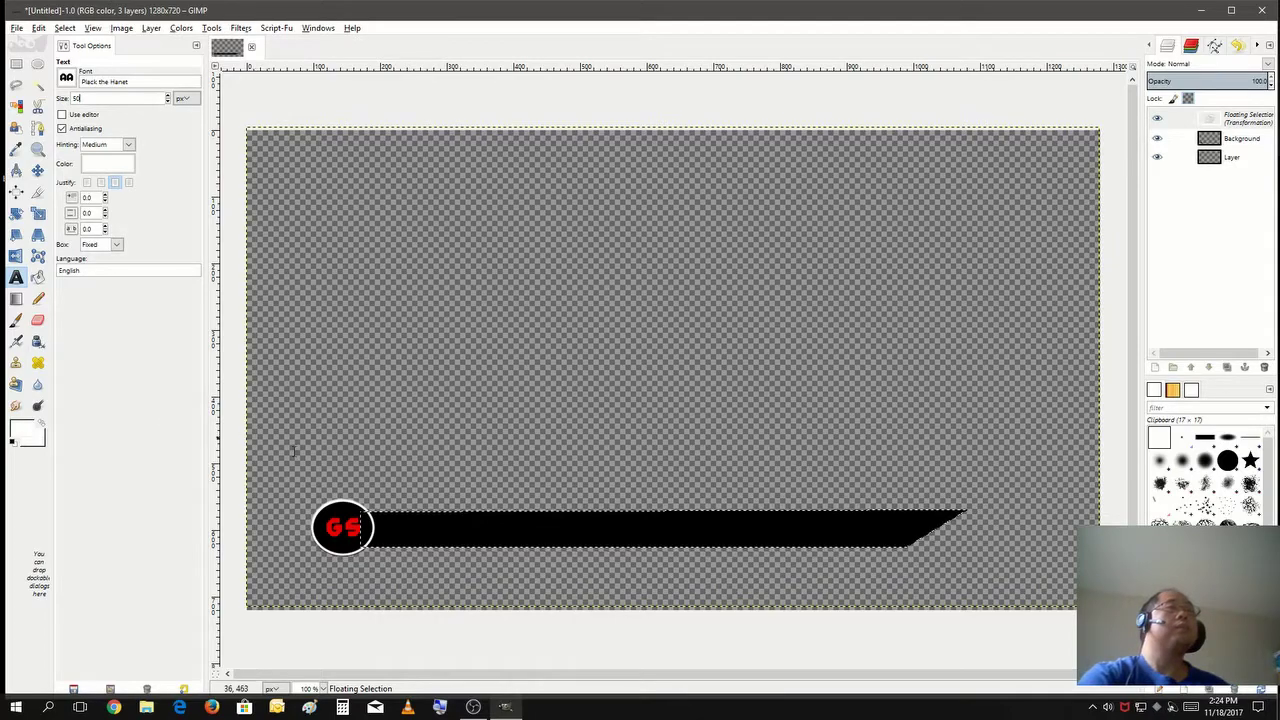
{"action": "left_click", "coordinate": [421, 525]}
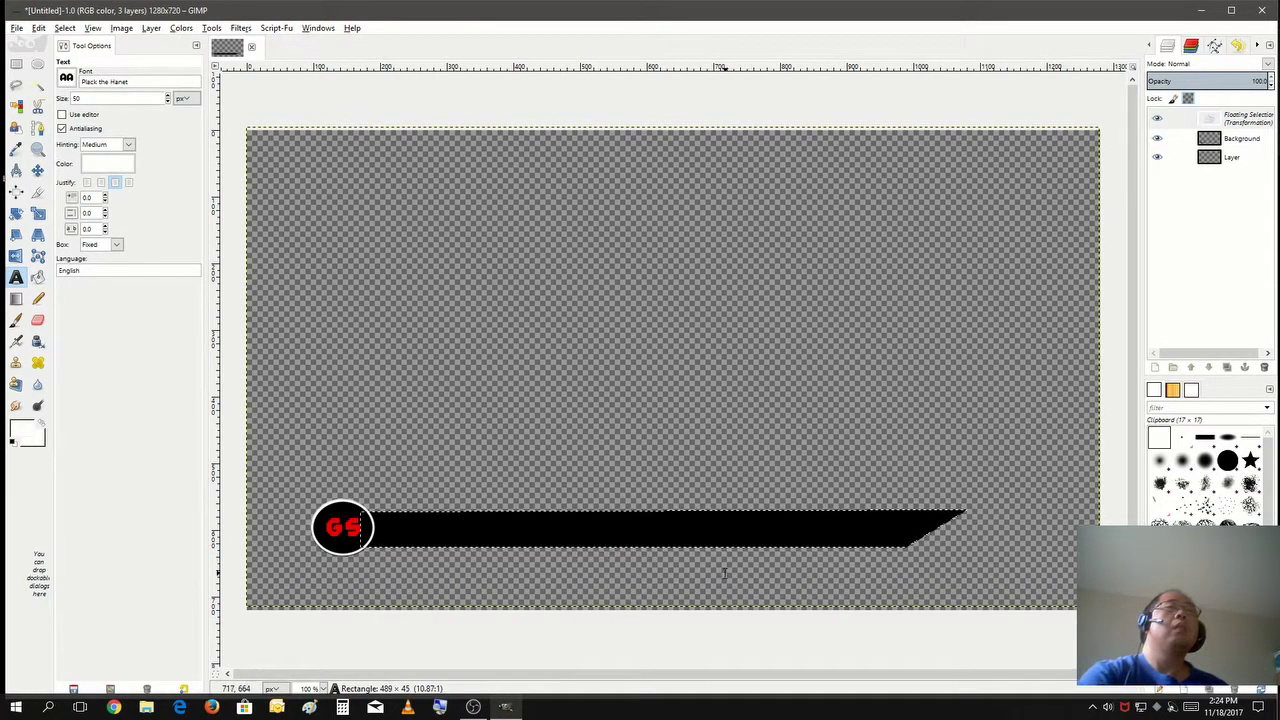
{"action": "left_click_drag", "start_coordinate": [406, 514], "coordinate": [699, 551]}
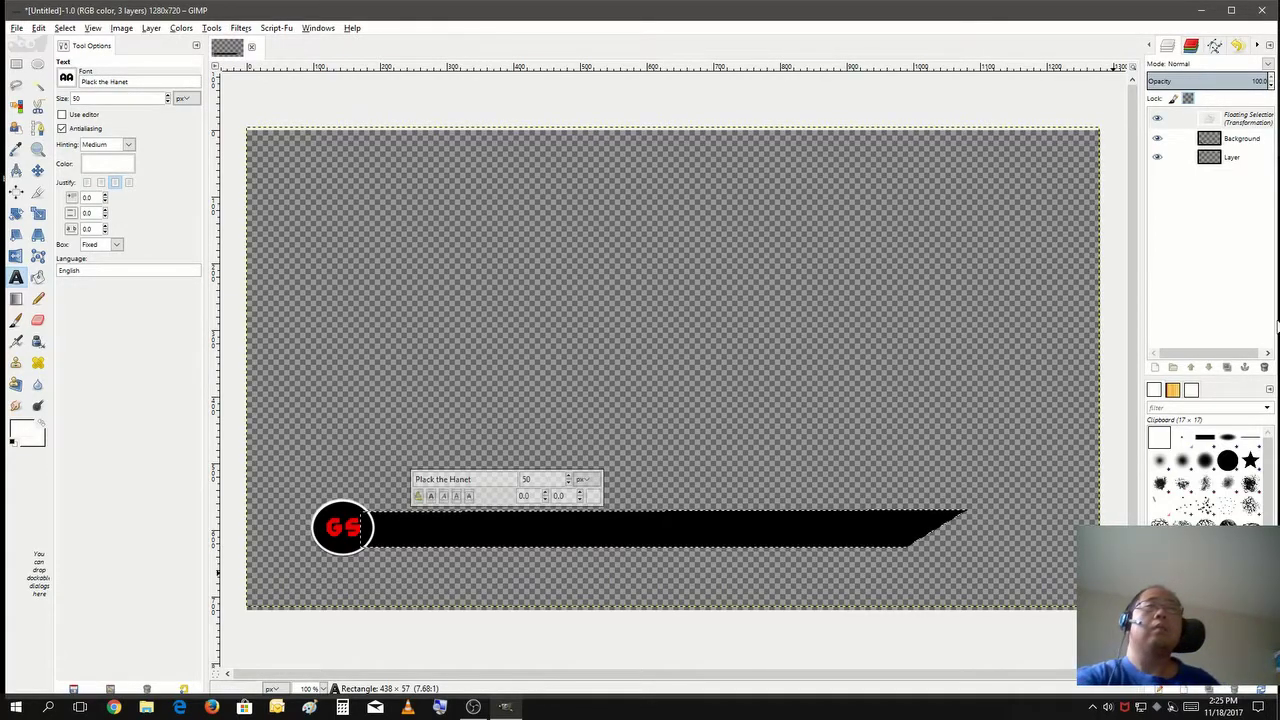
- Anchor the slanted bar's floating selection onto its layer
{"action": "left_click", "coordinate": [64, 28]}
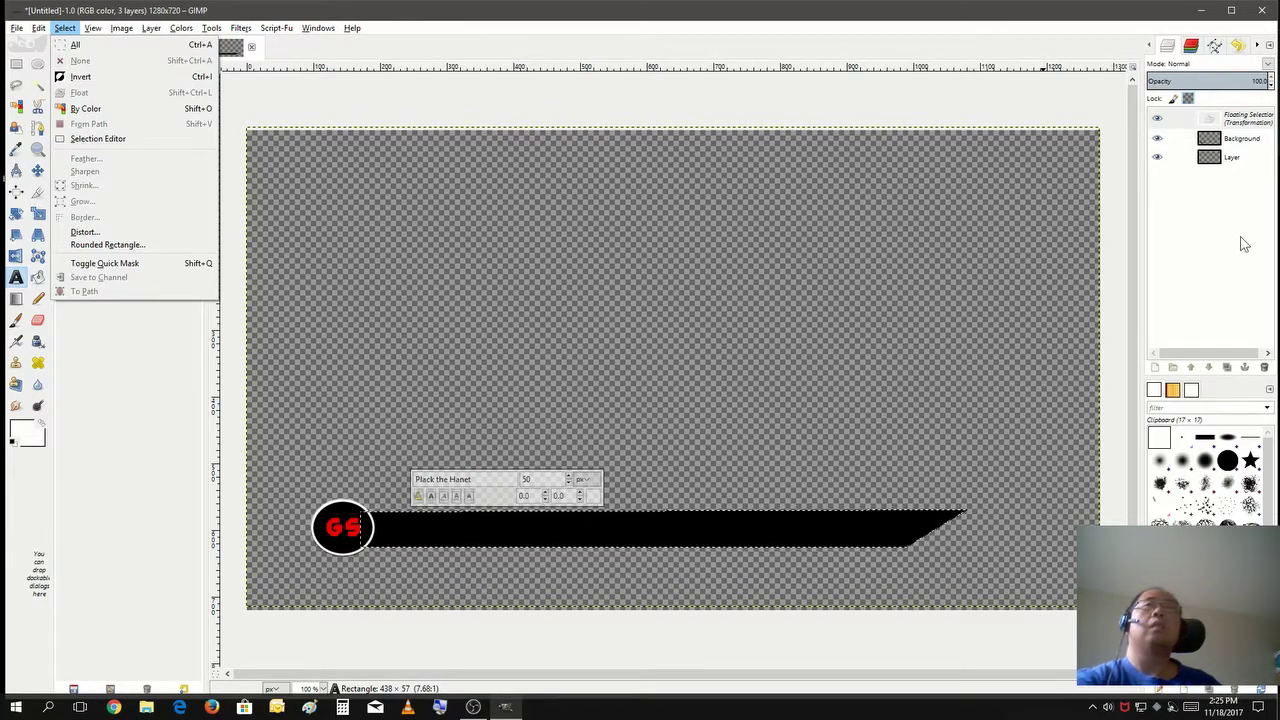
{"action": "right_click", "coordinate": [1215, 118]}
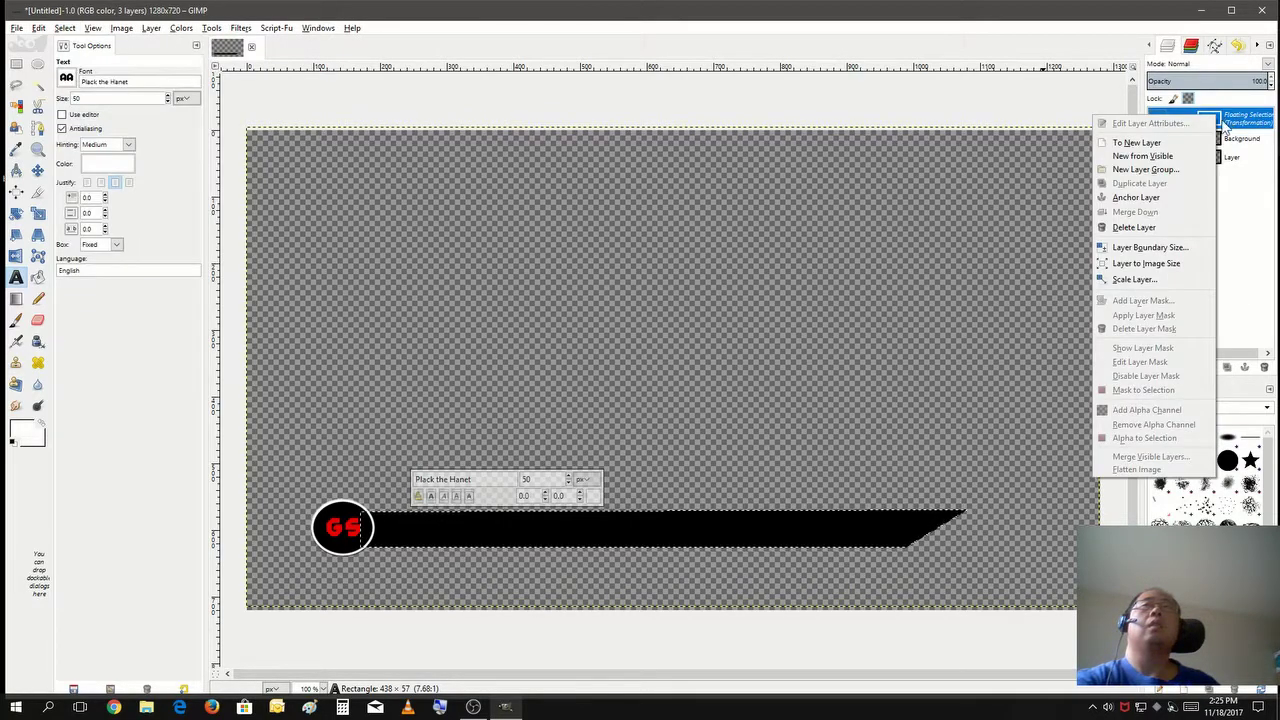
{"action": "left_click", "coordinate": [1161, 199]}
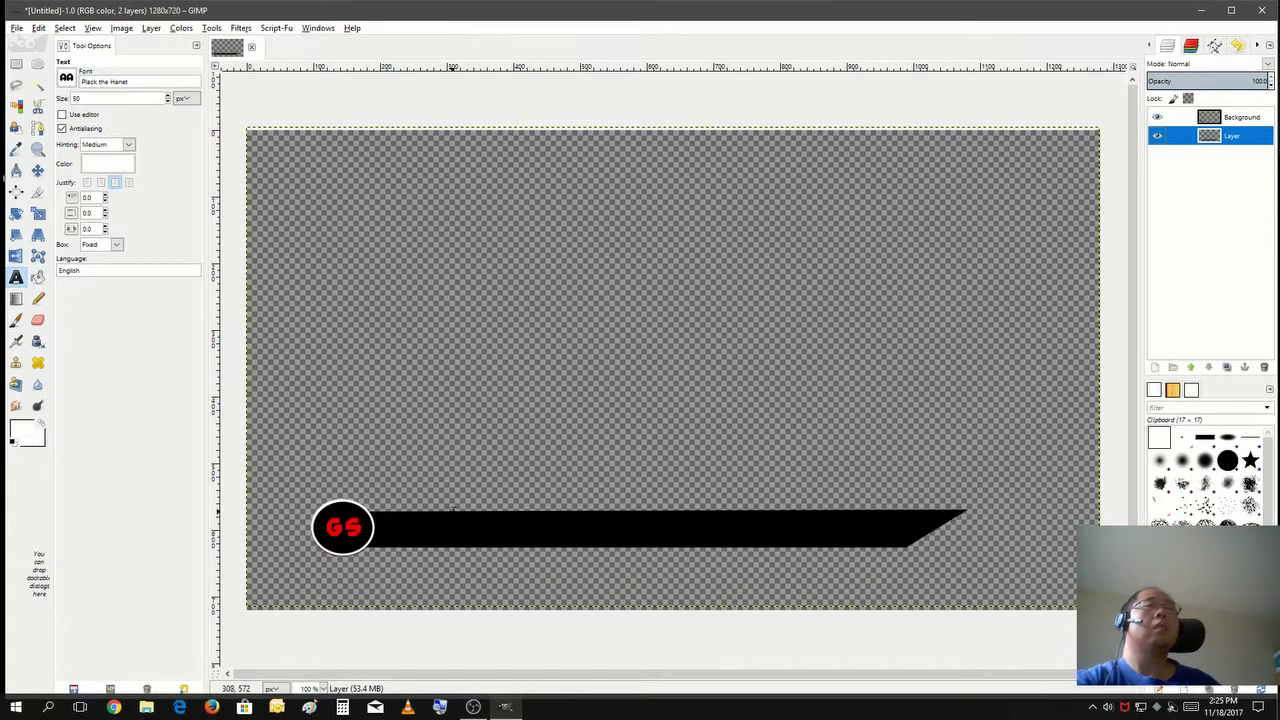
- Type 'GIMP STUDIO' in a text box on the bar and shift it left toward the logo
{"action": "left_click_drag", "start_coordinate": [452, 509], "coordinate": [853, 546]}
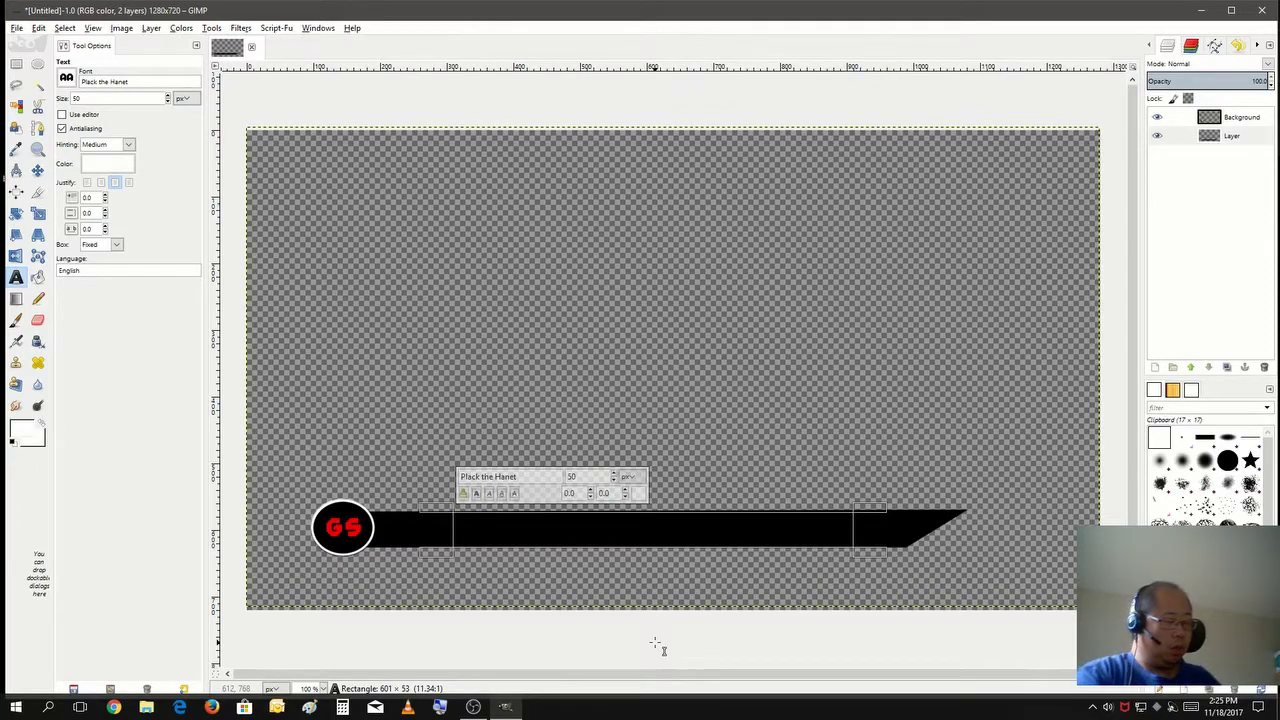
{"action": "type", "text": "gi"}
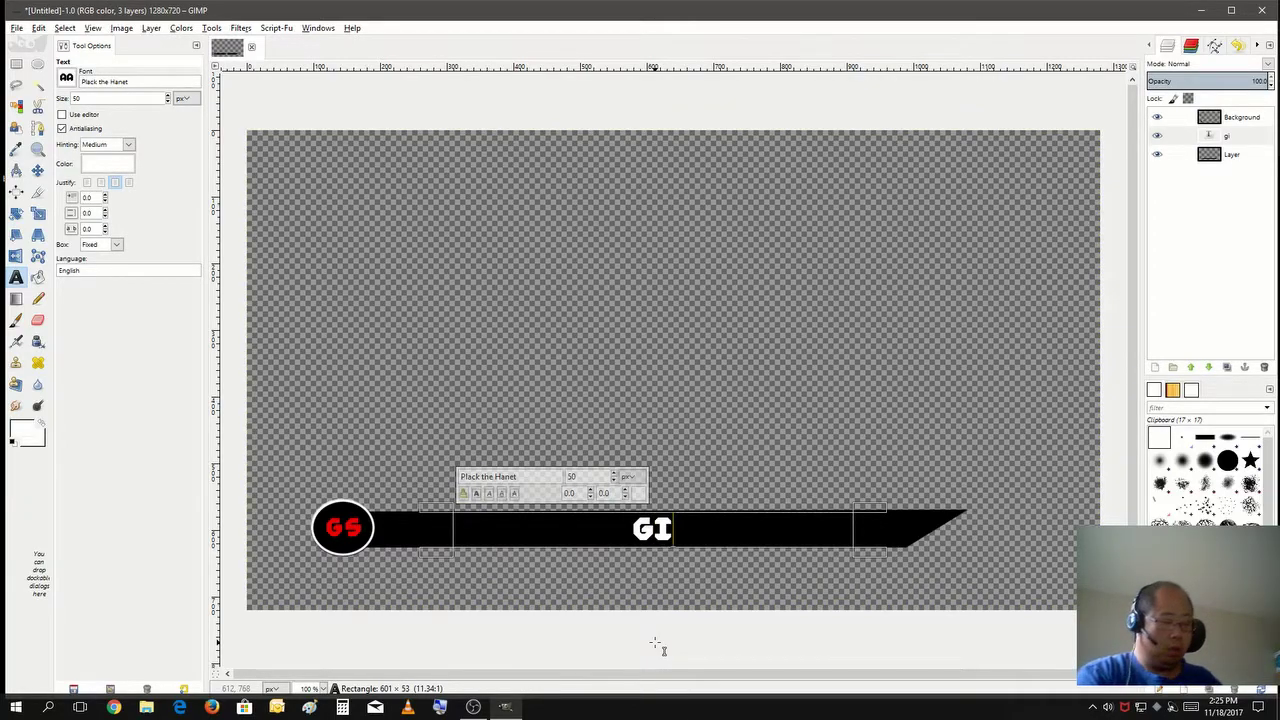
{"action": "type", "text": "nmp"}
{"action": "key", "text": "BackSpace"}
{"action": "key", "text": "BackSpace"}
{"action": "key", "text": "BackSpace"}
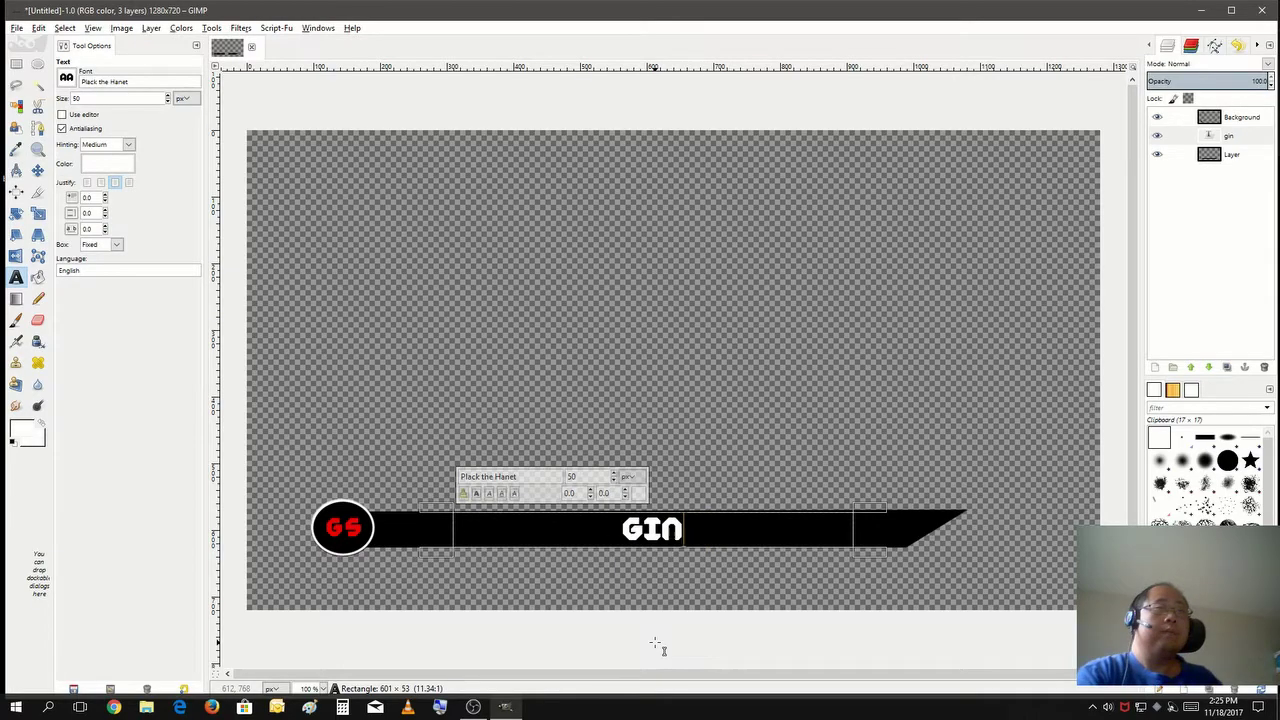
{"action": "type", "text": "mp"}
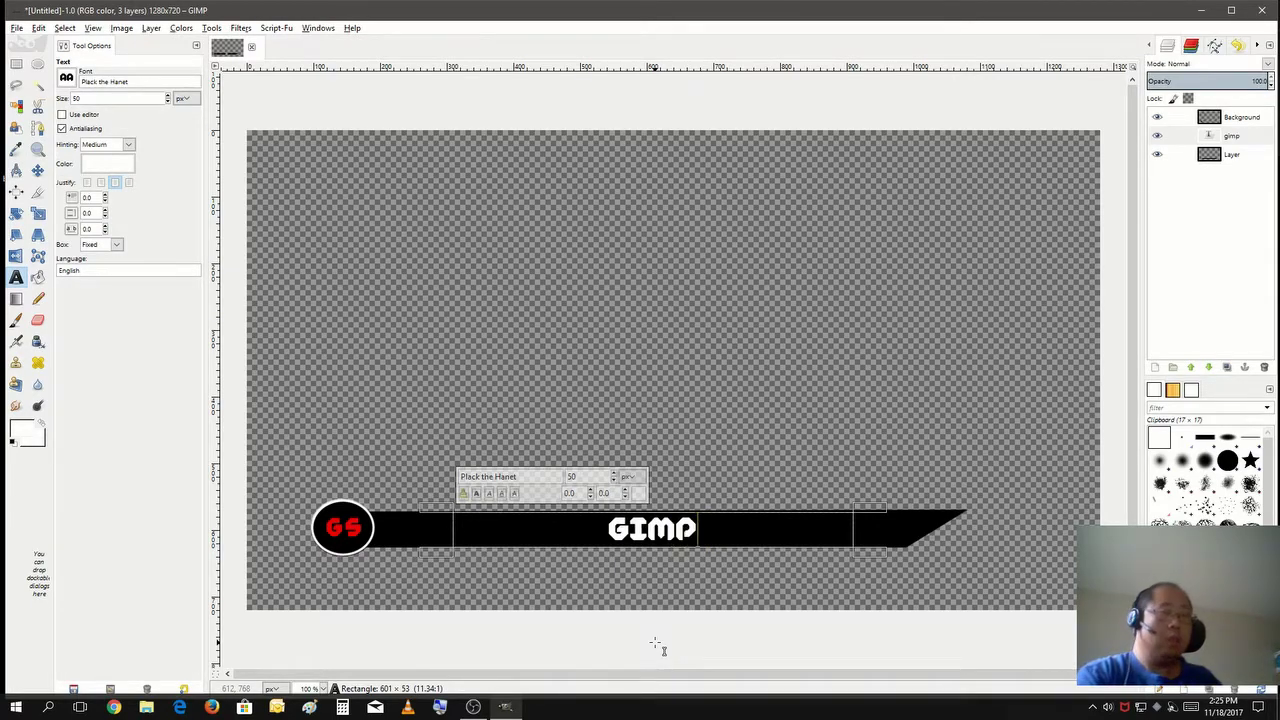
{"action": "type", "text": " s"}
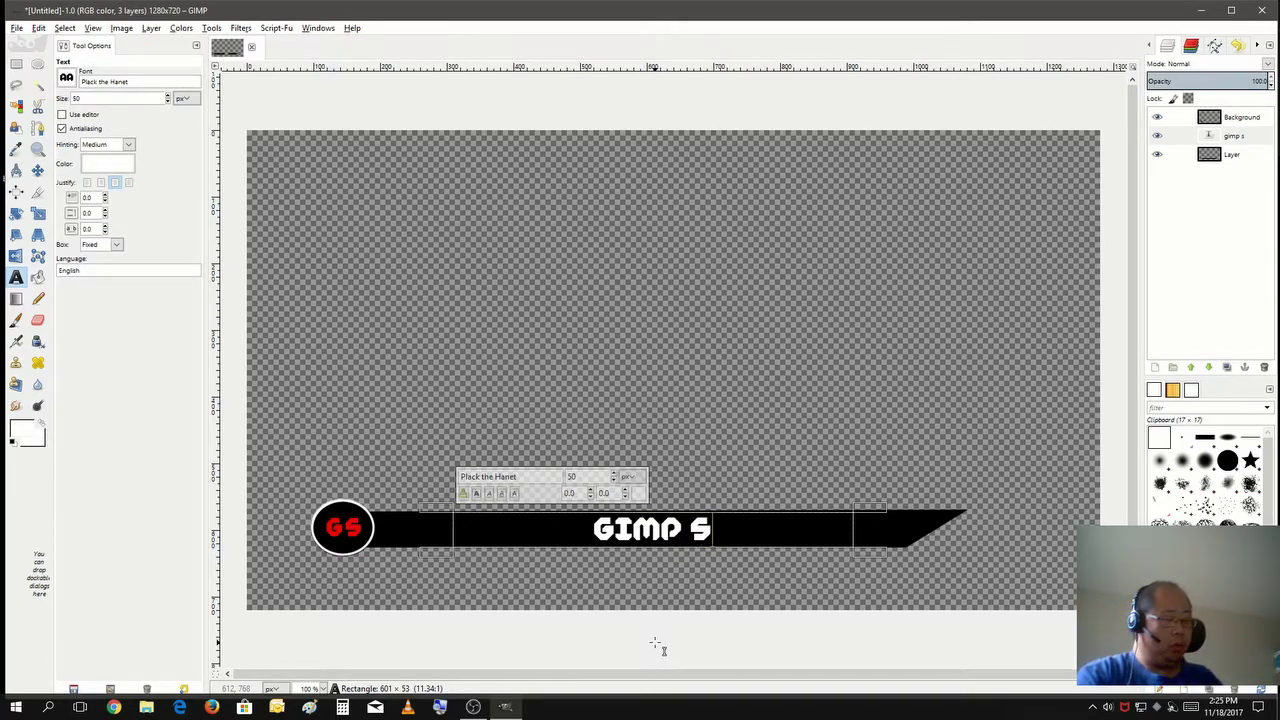
{"action": "type", "text": "tud"}
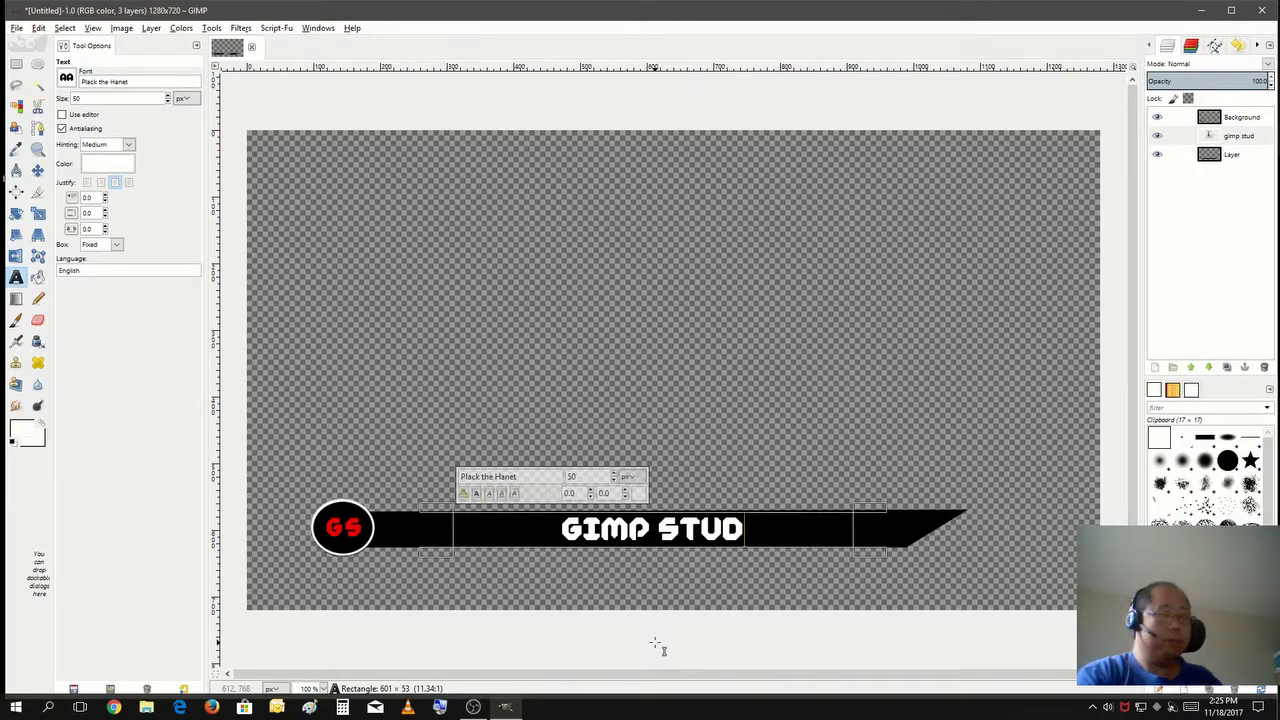
{"action": "type", "text": "io"}
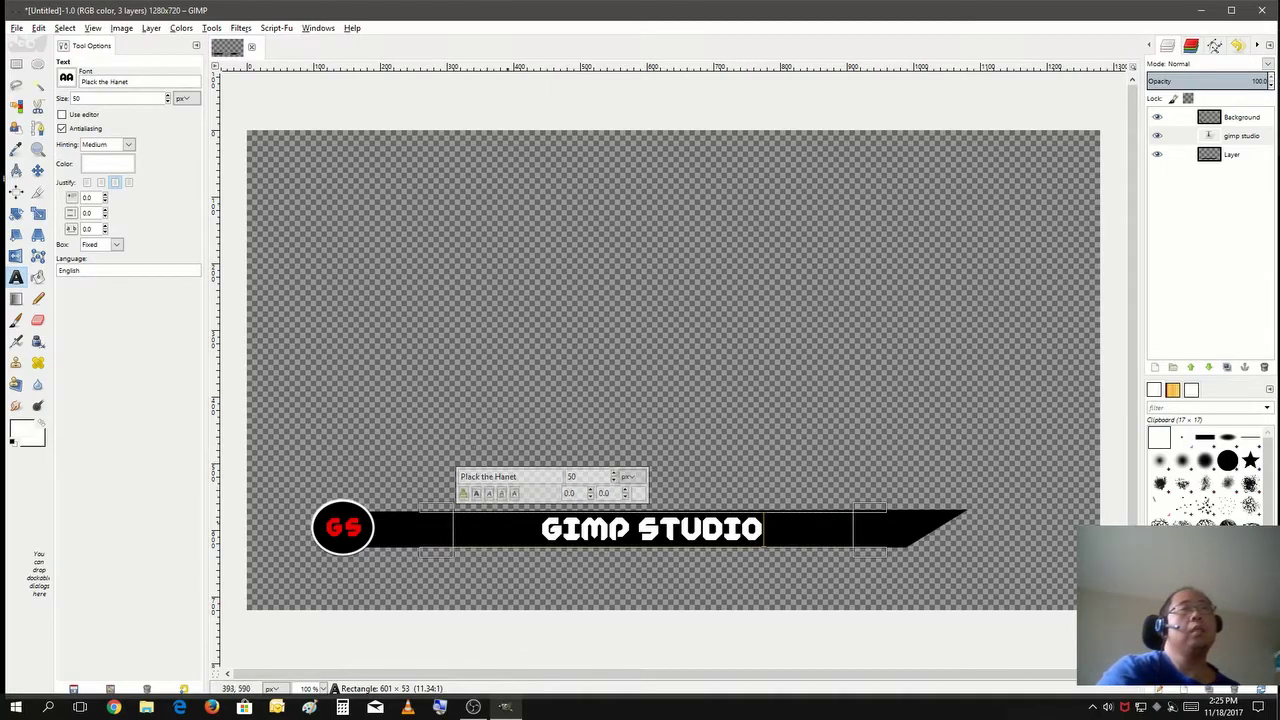
{"action": "left_click", "coordinate": [40, 170]}
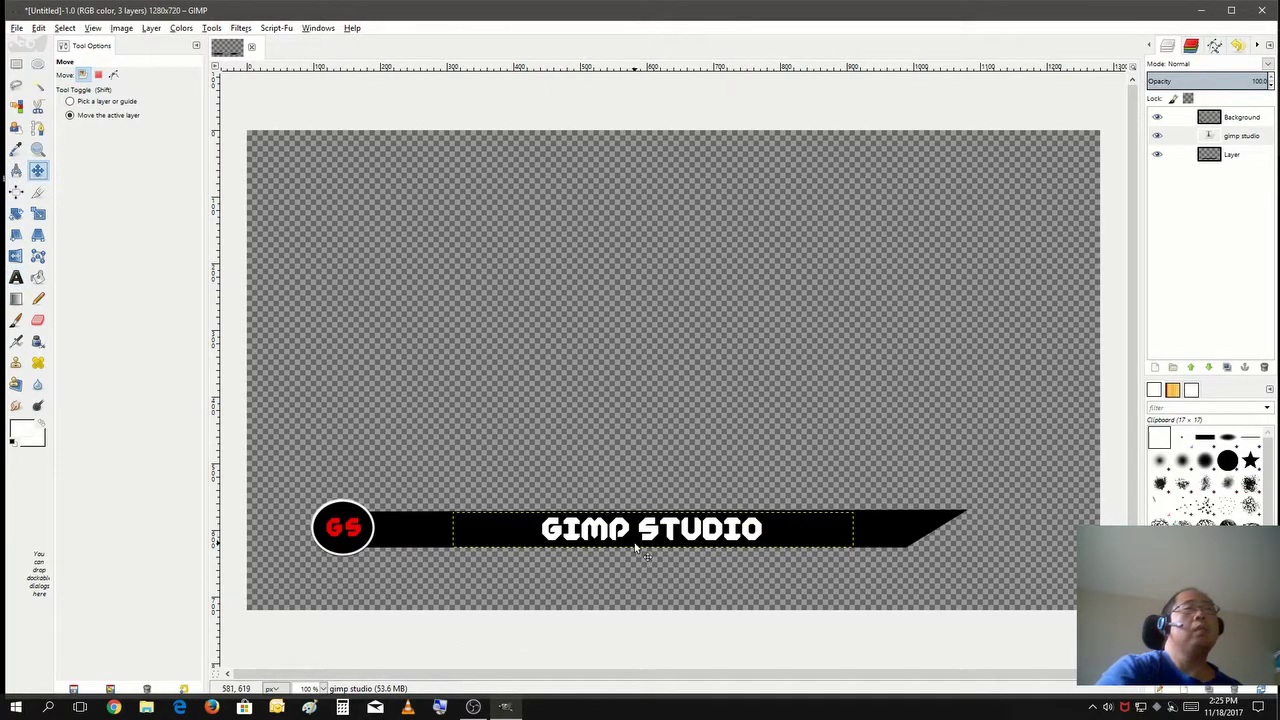
{"action": "left_click_drag", "start_coordinate": [636, 541], "coordinate": [562, 542]}
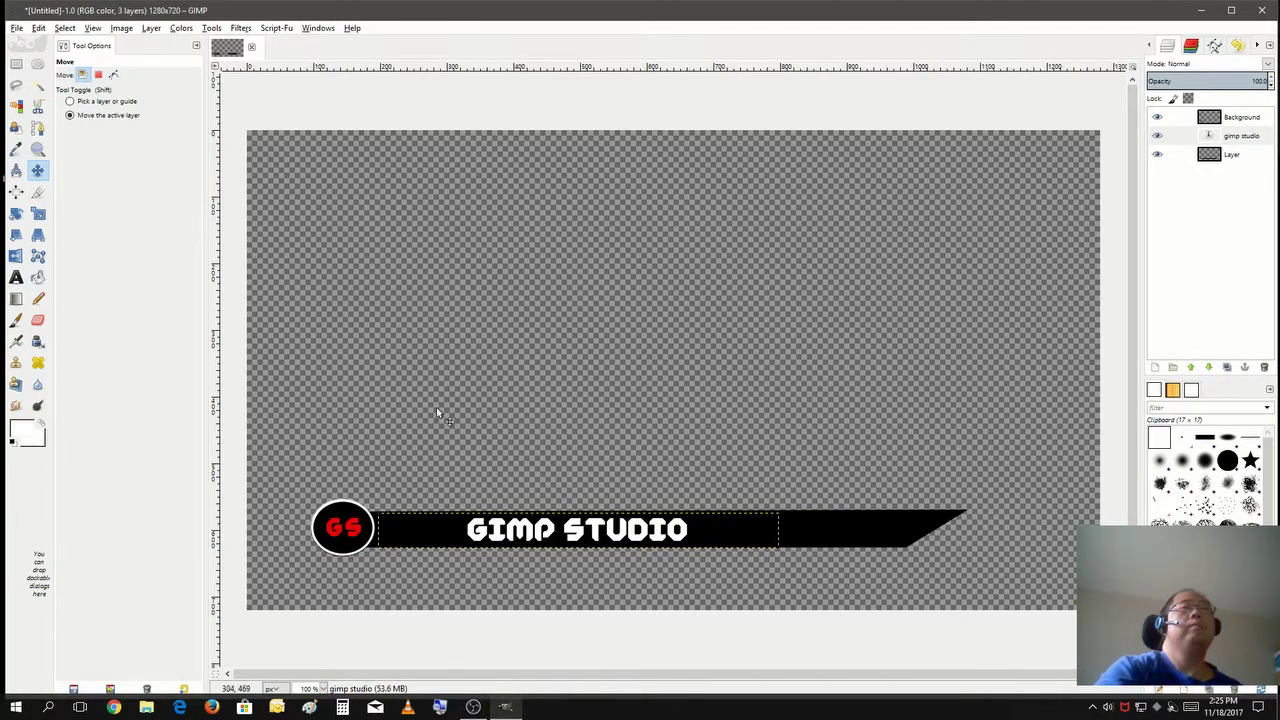
- Add a red (ff0000) Outer Glow of size 3 to the GIMP STUDIO text
{"action": "left_click", "coordinate": [290, 30]}
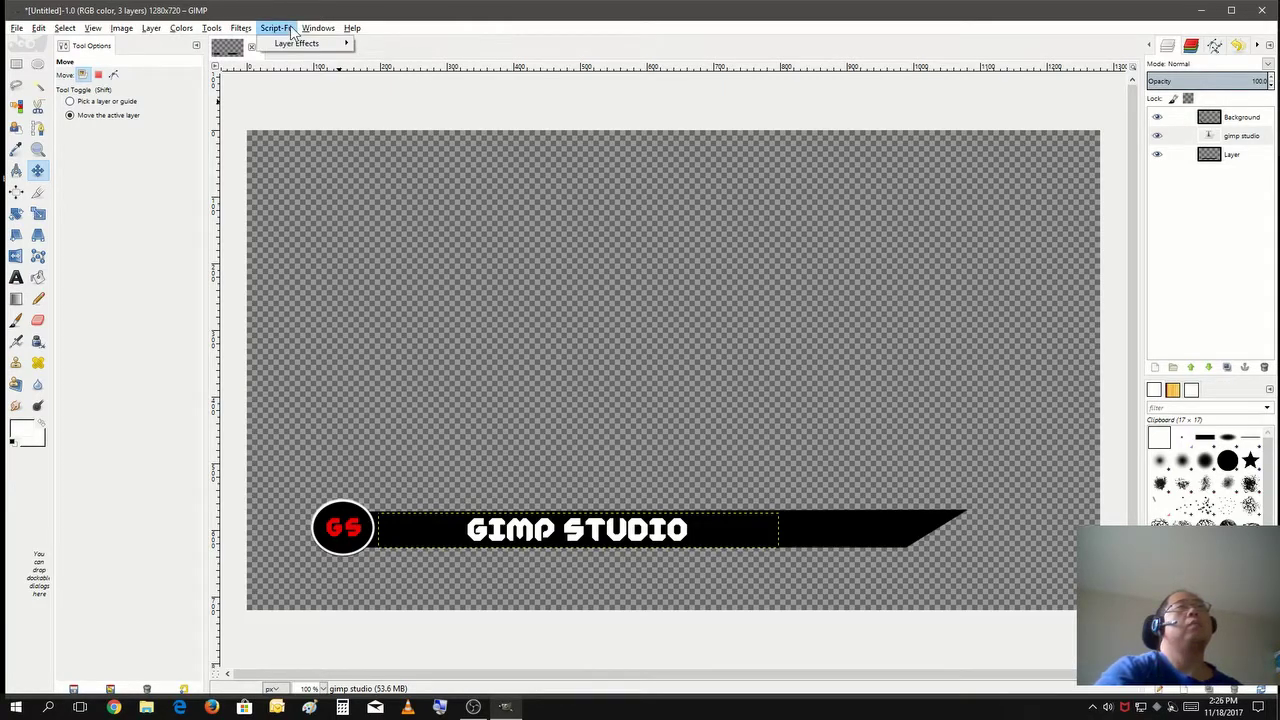
{"action": "mouse_move", "coordinate": [300, 43]}
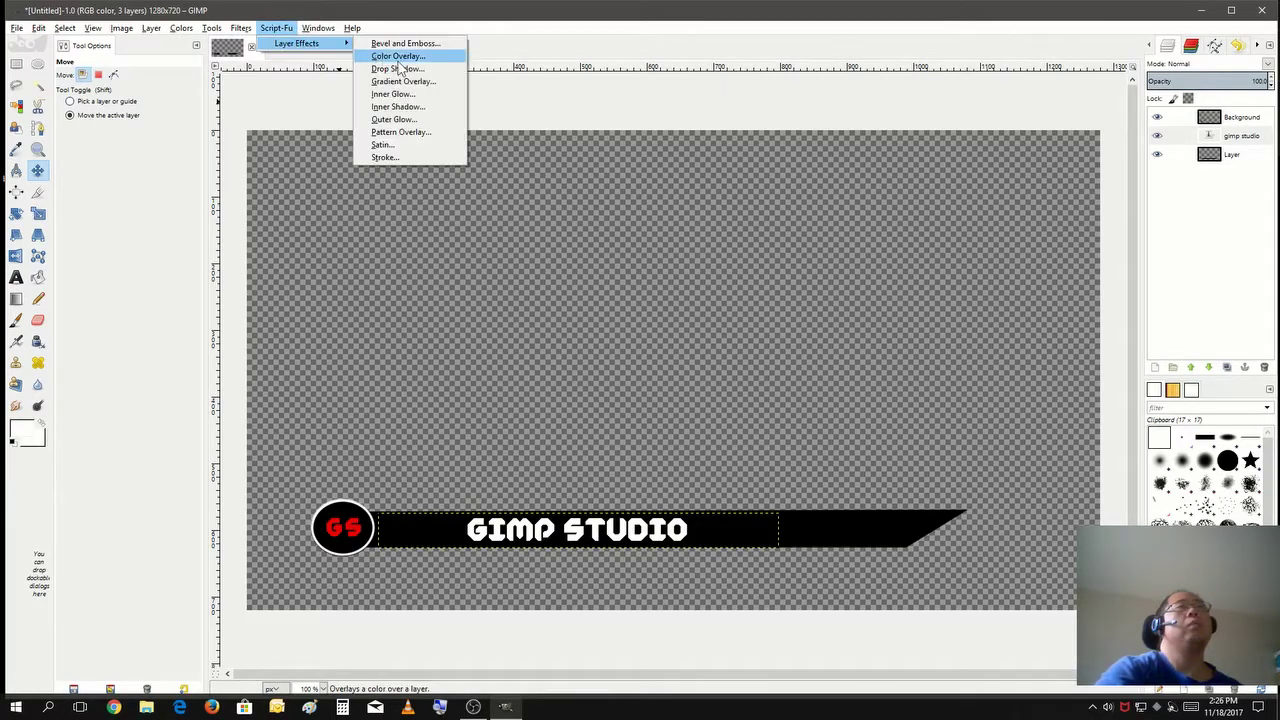
{"action": "left_click", "coordinate": [419, 121]}
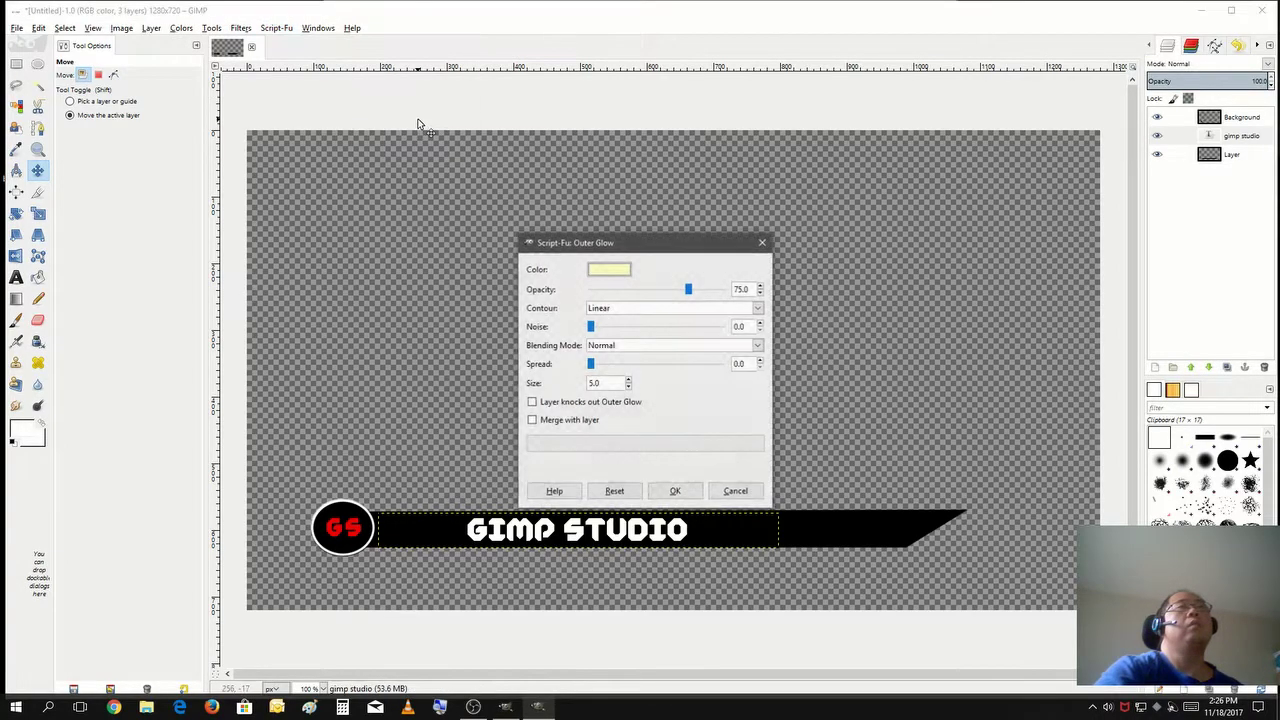
{"action": "left_click", "coordinate": [612, 269]}
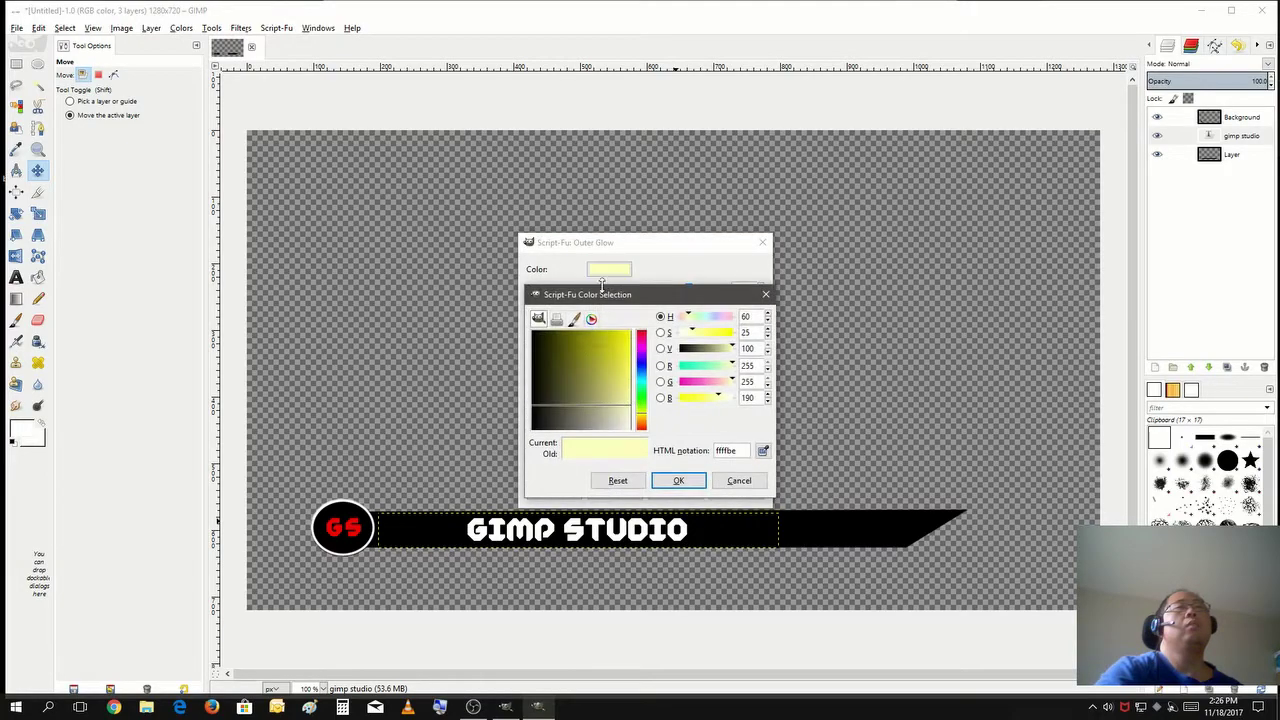
{"action": "mouse_move", "coordinate": [641, 347]}
{"action": "left_mouse_down"}
{"action": "mouse_move", "coordinate": [625, 338]}
{"action": "mouse_move", "coordinate": [640, 330]}
{"action": "left_mouse_up"}
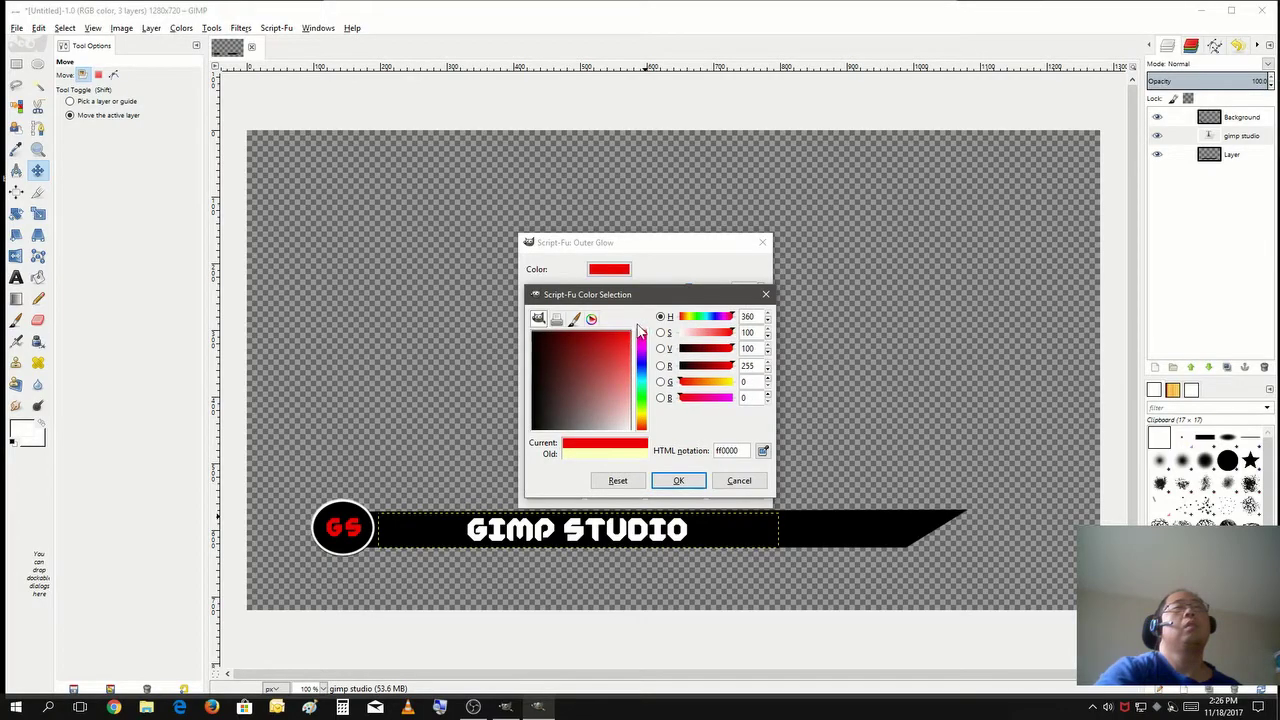
{"action": "left_click", "coordinate": [678, 481]}
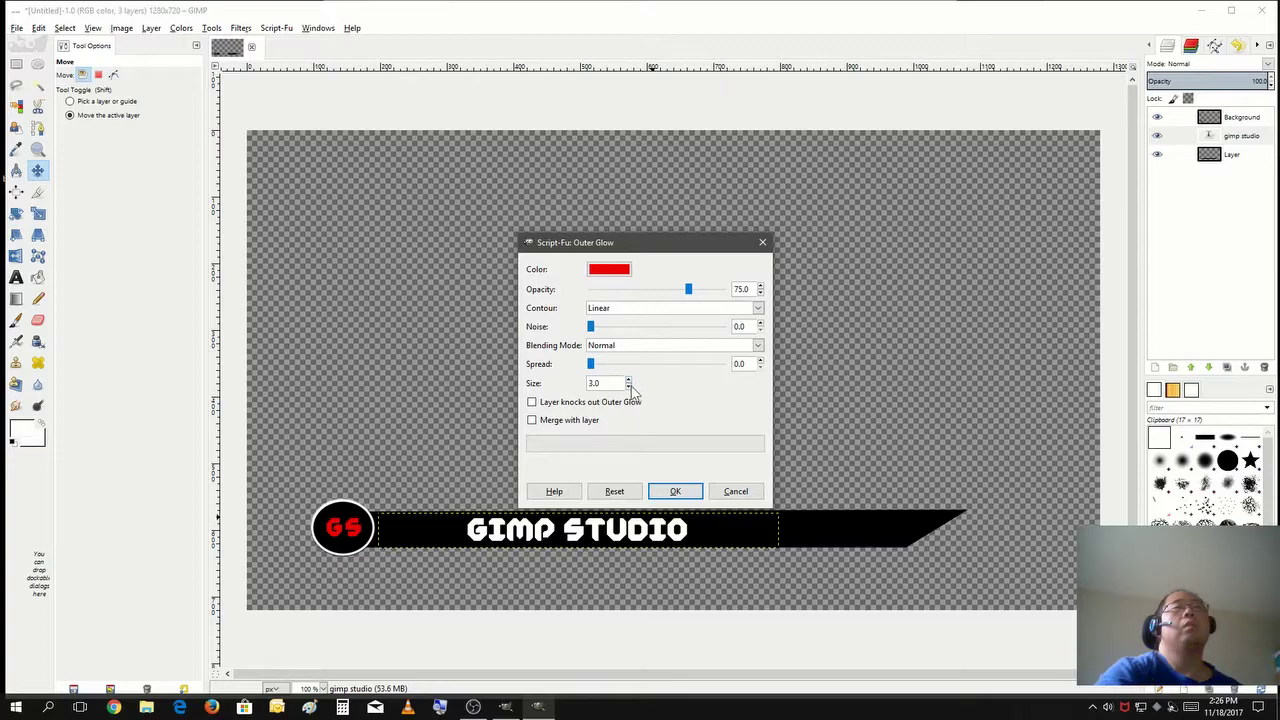
{"action": "left_click", "coordinate": [675, 493]}
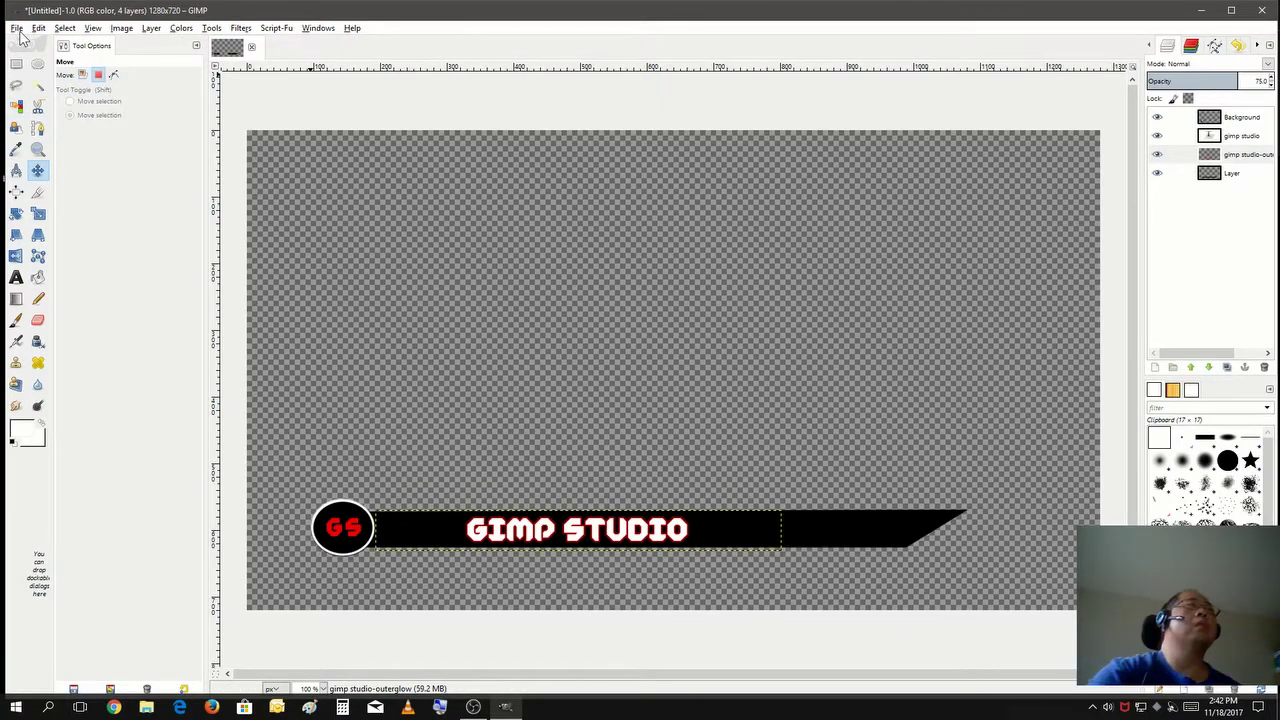
- Export the image as Untitled.png to the Desktop with default PNG settings, then minimize GIMP
{"action": "left_click", "coordinate": [18, 29]}
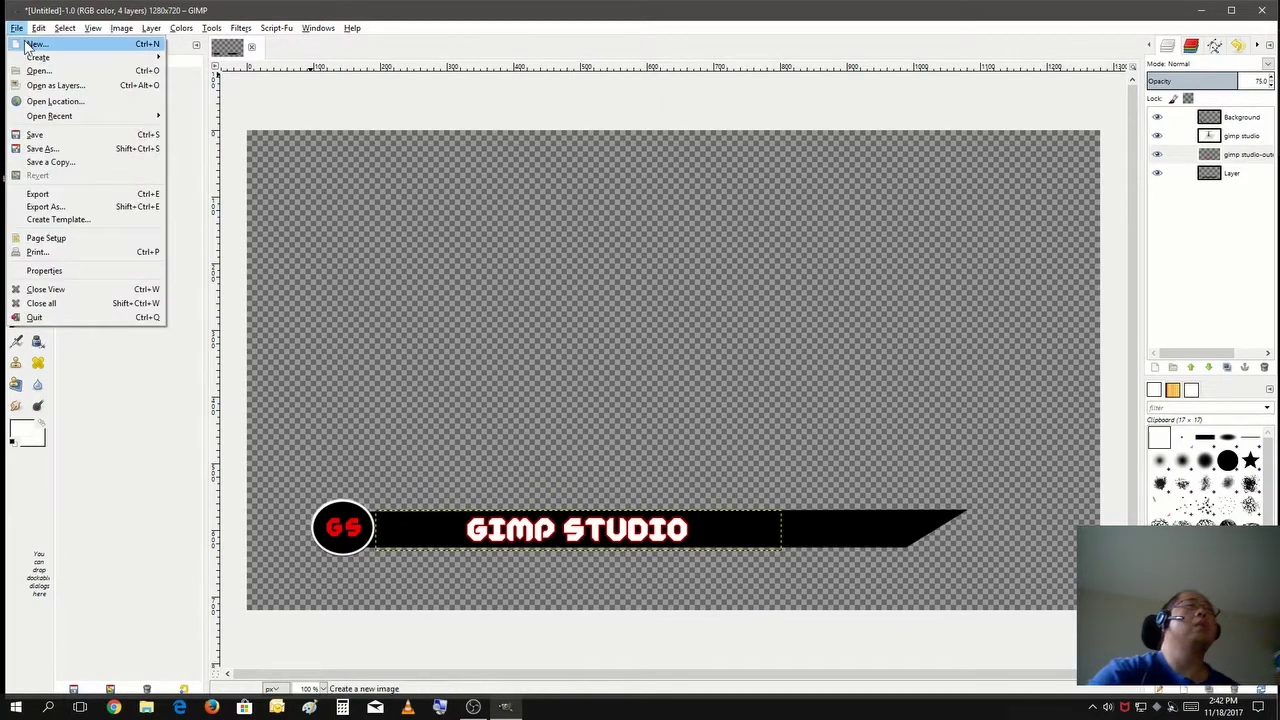
{"action": "left_click", "coordinate": [86, 206]}
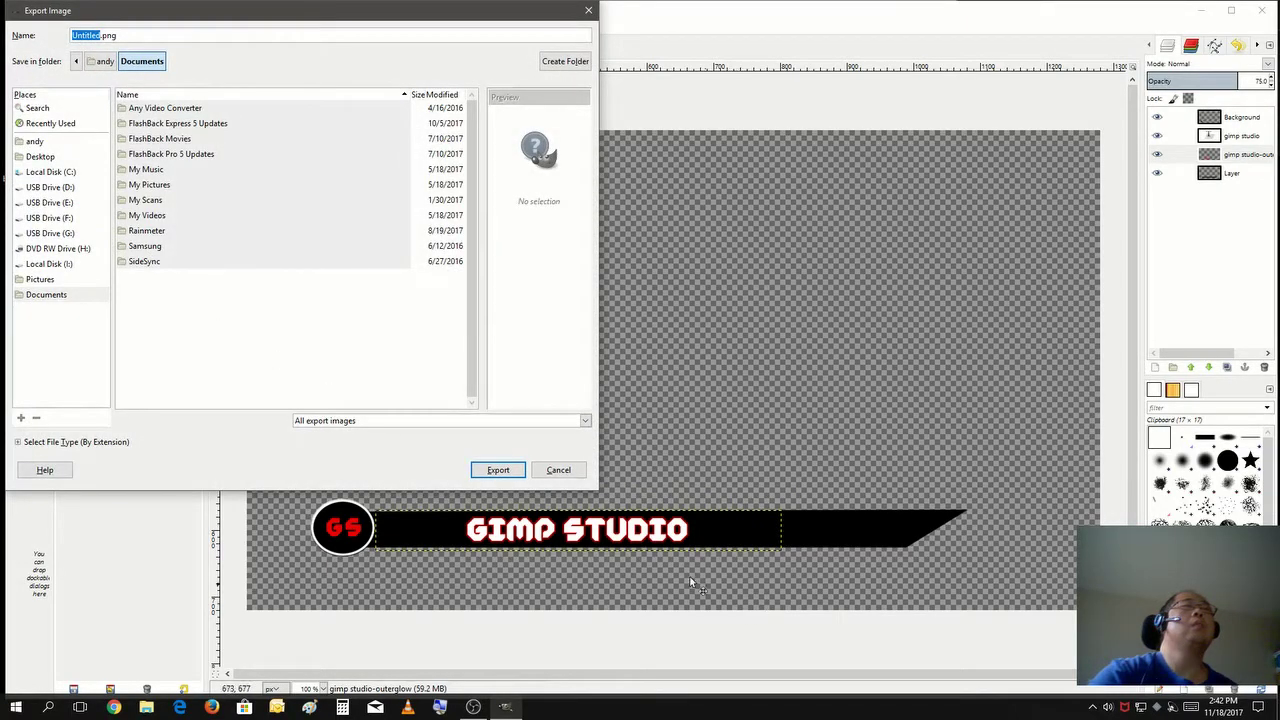
{"action": "left_click", "coordinate": [42, 157]}
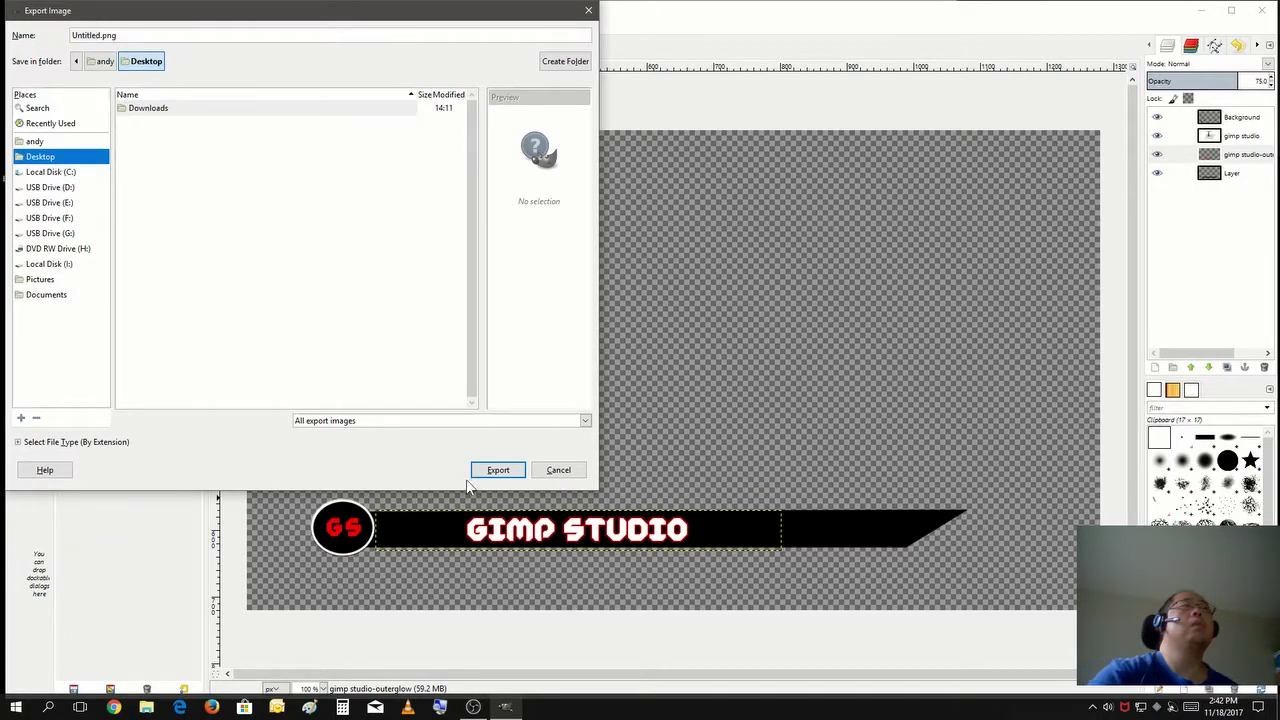
{"action": "left_click", "coordinate": [512, 472]}
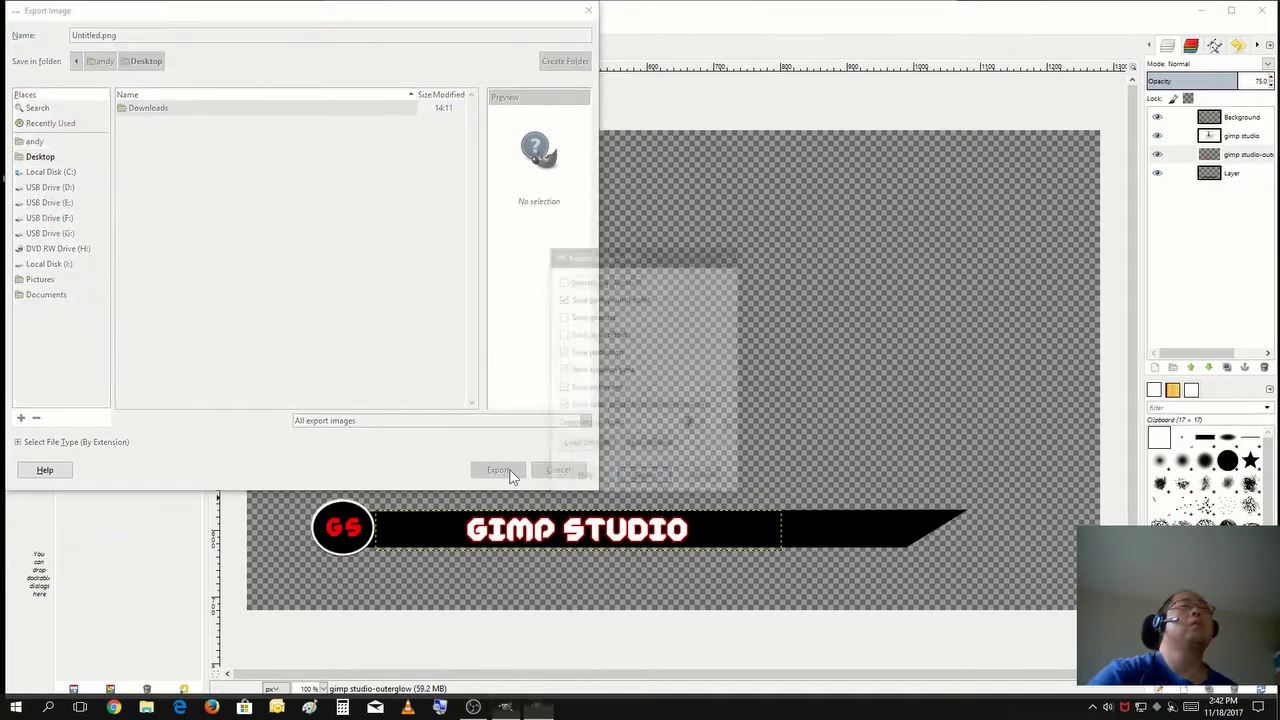
{"action": "left_click", "coordinate": [639, 482]}
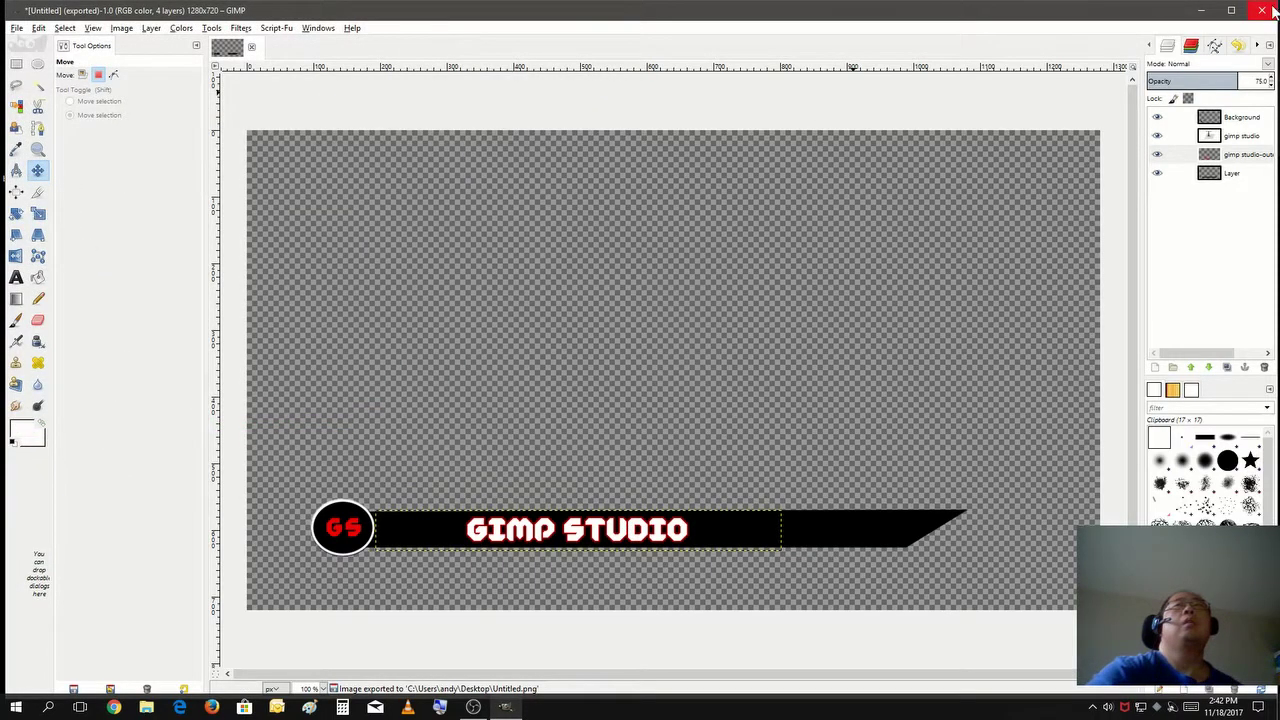
{"action": "left_click", "coordinate": [1201, 10]}
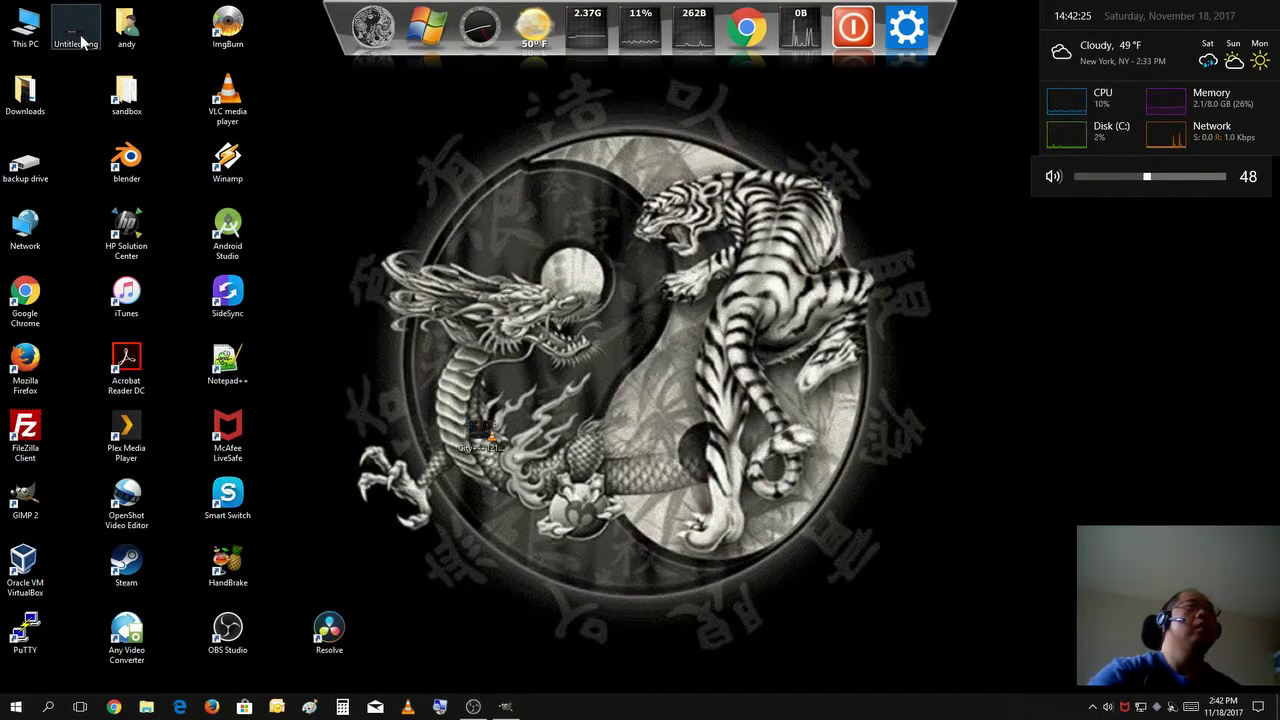
- Create a desktop shortcut to Untitled.png and bring up the OpenShot shortcut's properties
{"action": "left_click_drag", "start_coordinate": [84, 40], "coordinate": [316, 350]}
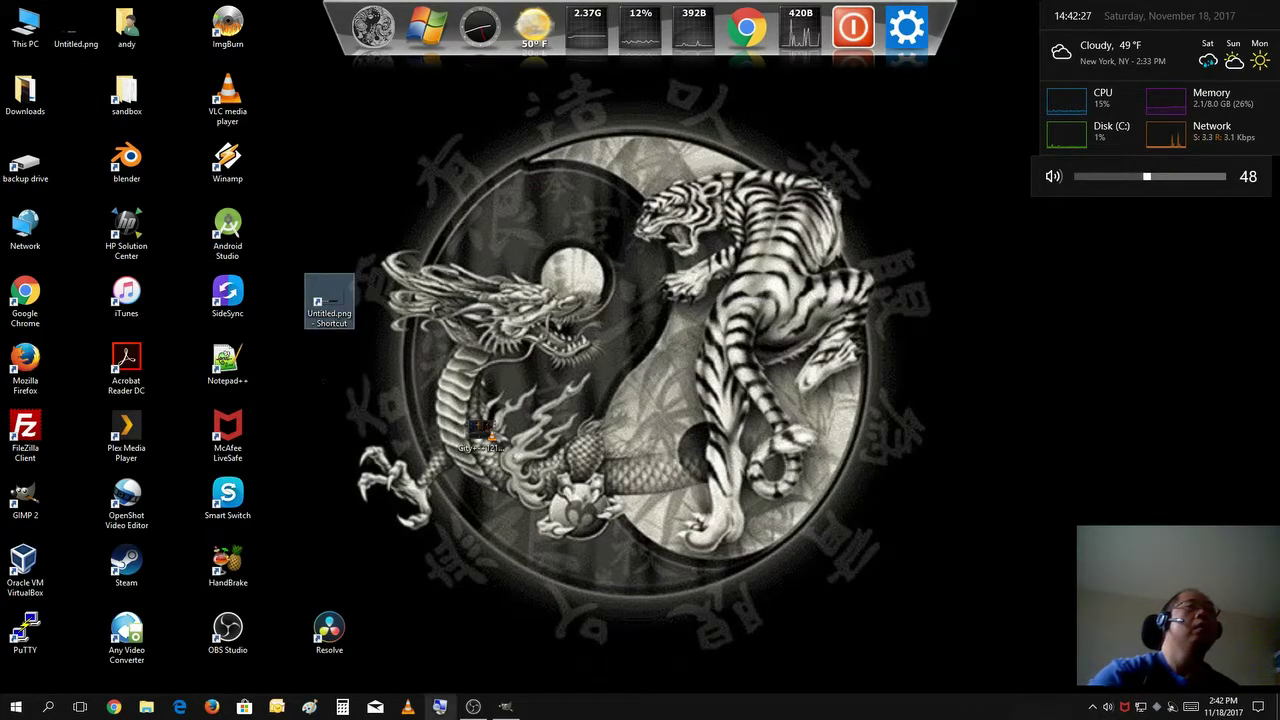
{"action": "left_click", "coordinate": [133, 515]}
{"action": "key", "text": "alt+Return"}
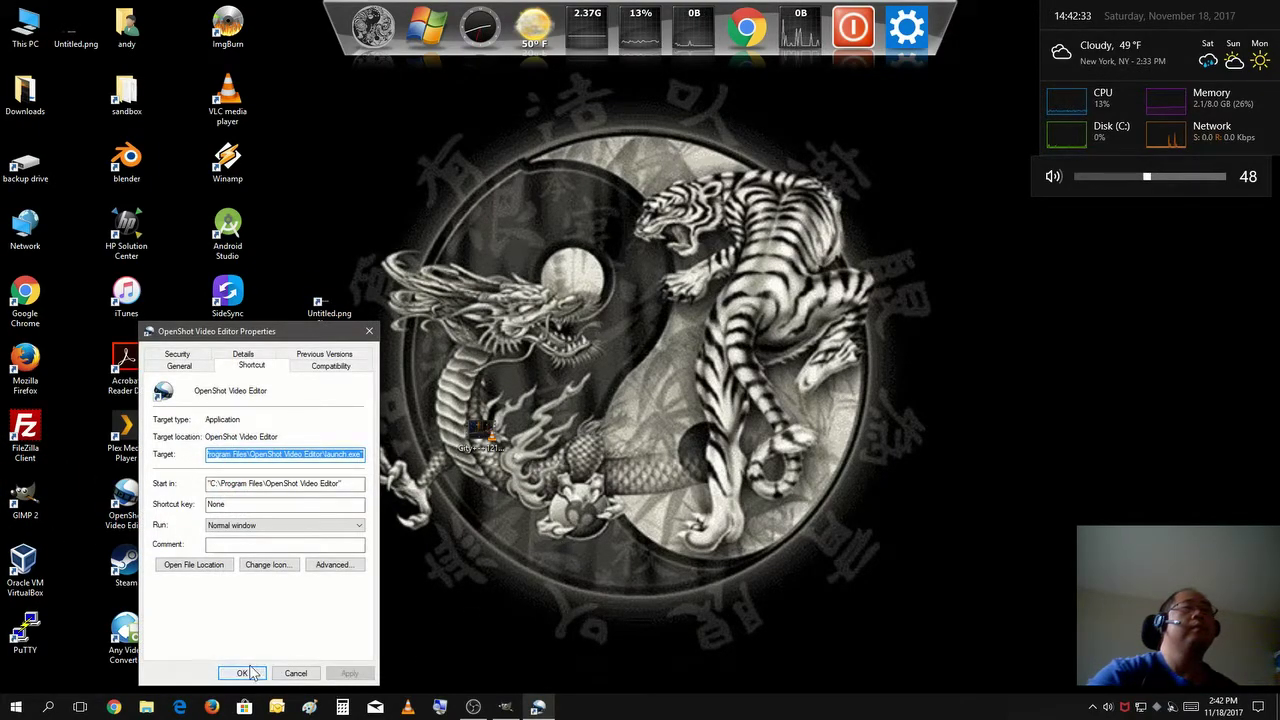
- Close the shortcut properties and launch OpenShot Video Editor from its desktop icon
{"action": "left_click", "coordinate": [243, 673]}
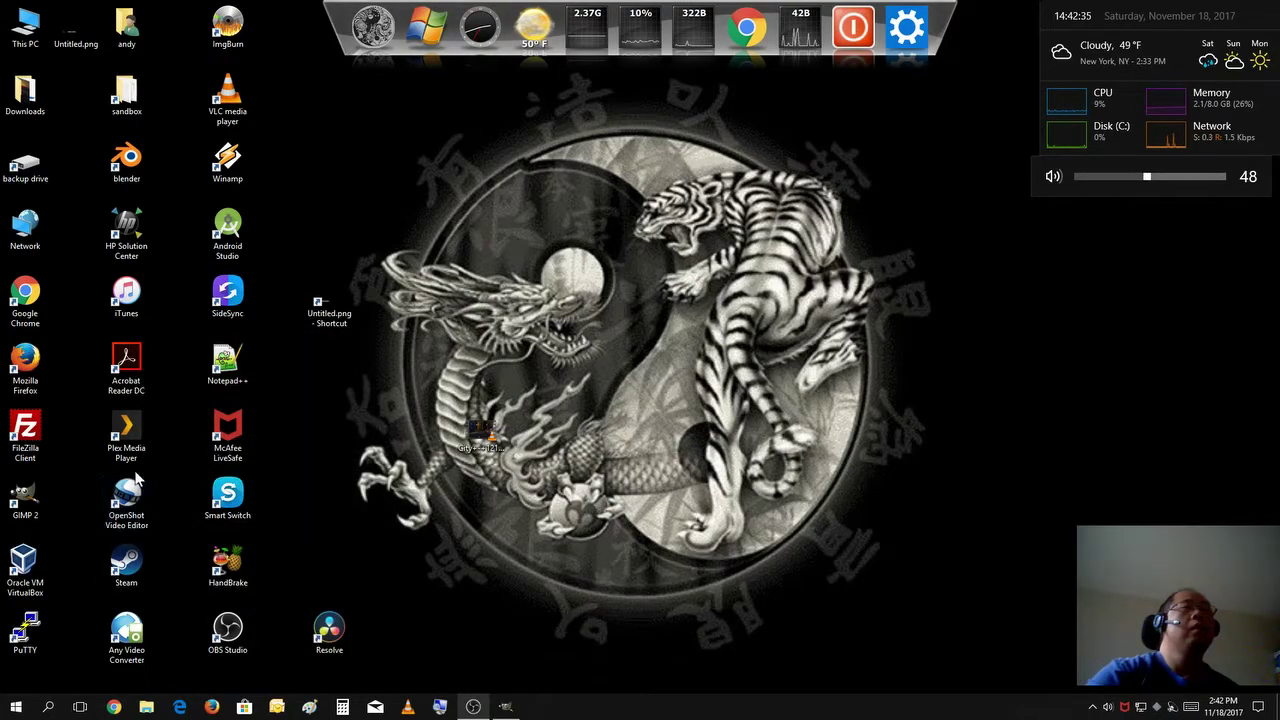
{"action": "right_click", "coordinate": [131, 487]}
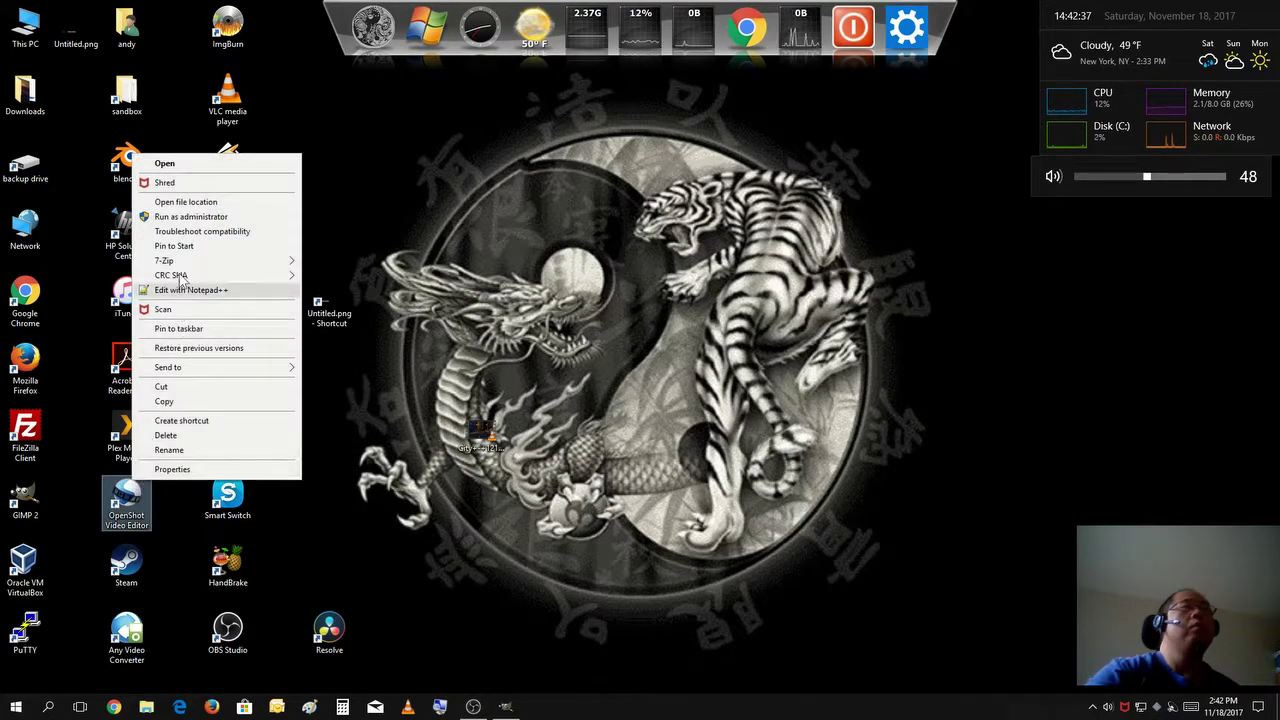
{"action": "left_click", "coordinate": [168, 164]}
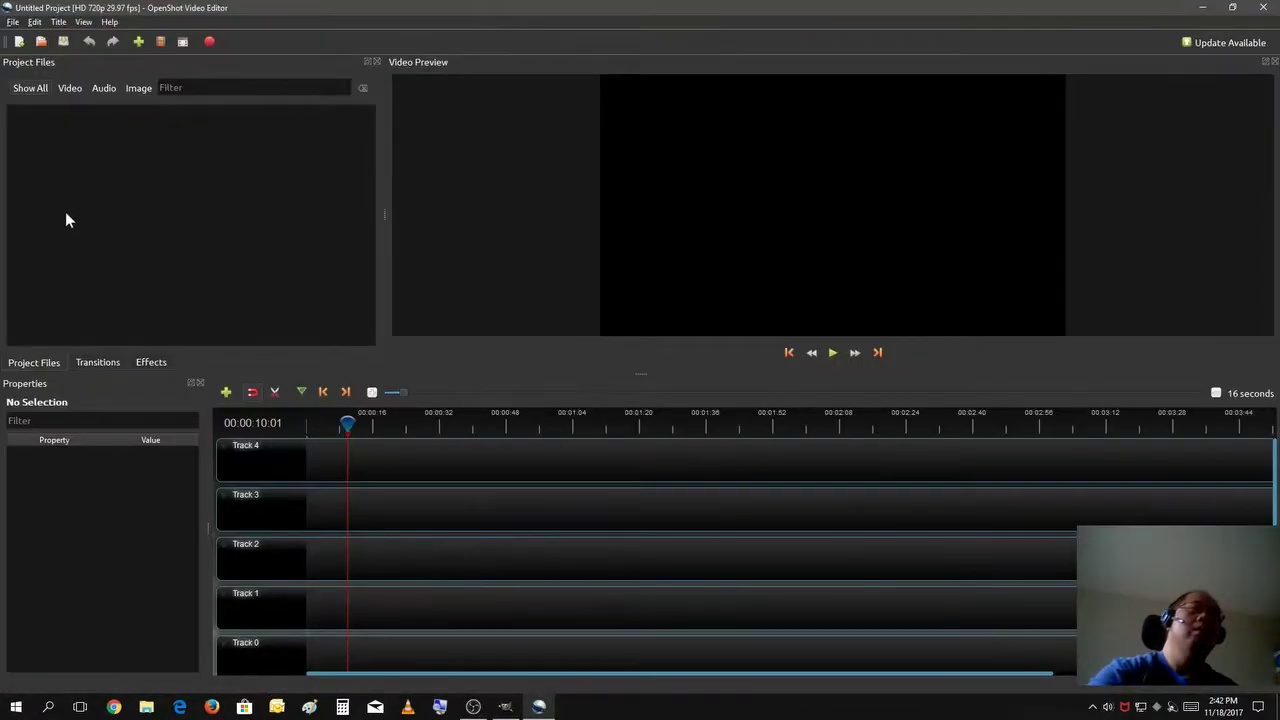
- Import the City video and Untitled.png from the Desktop into the project
{"action": "left_click", "coordinate": [138, 44]}
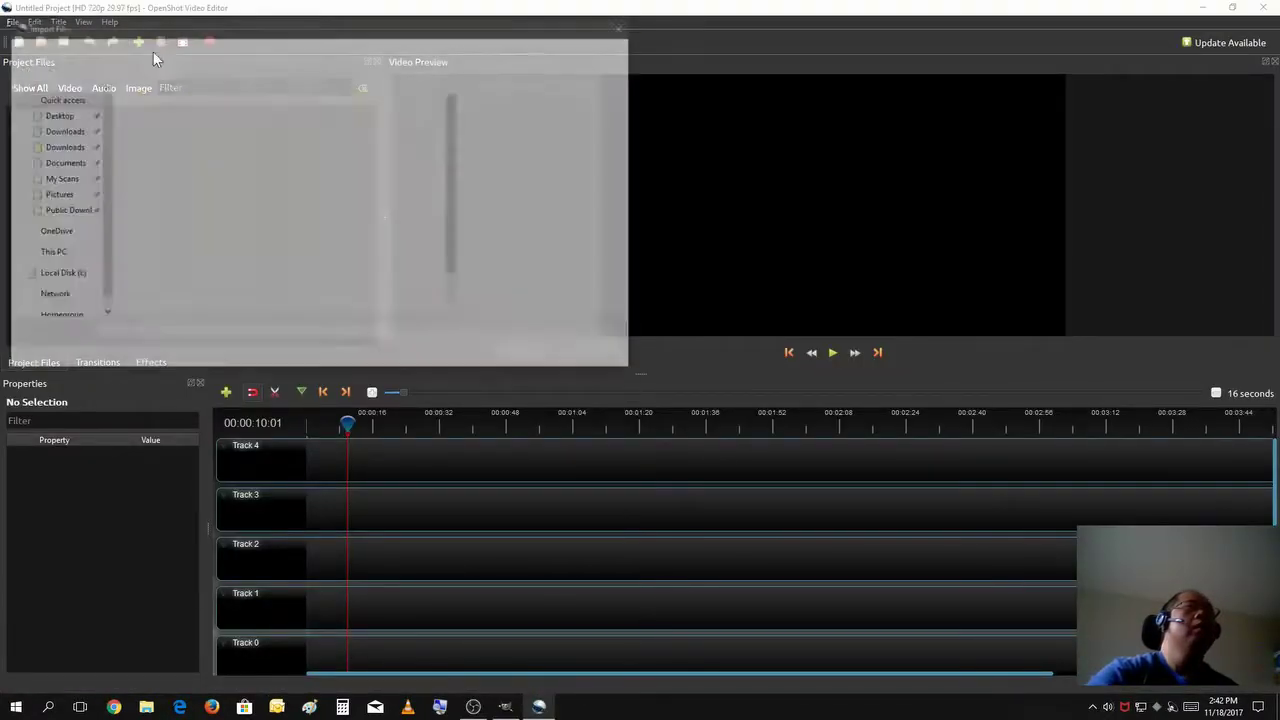
{"action": "left_click", "coordinate": [73, 118]}
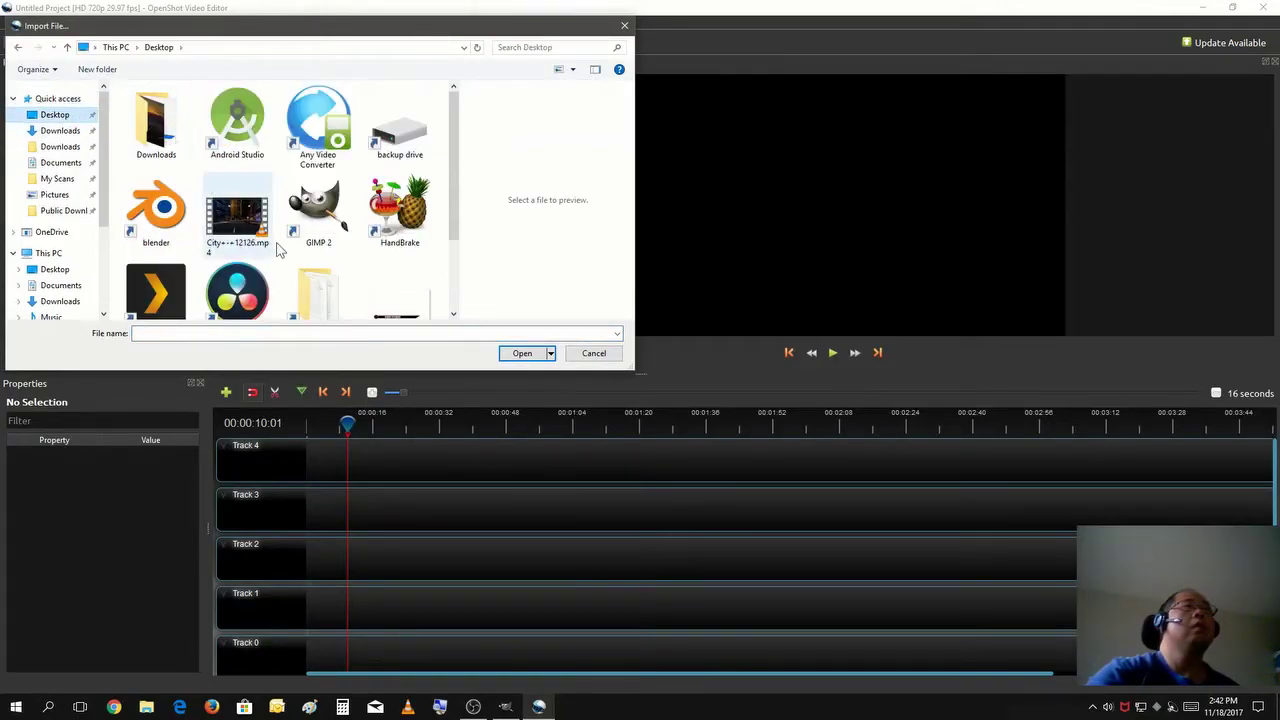
{"action": "left_click", "coordinate": [249, 230]}
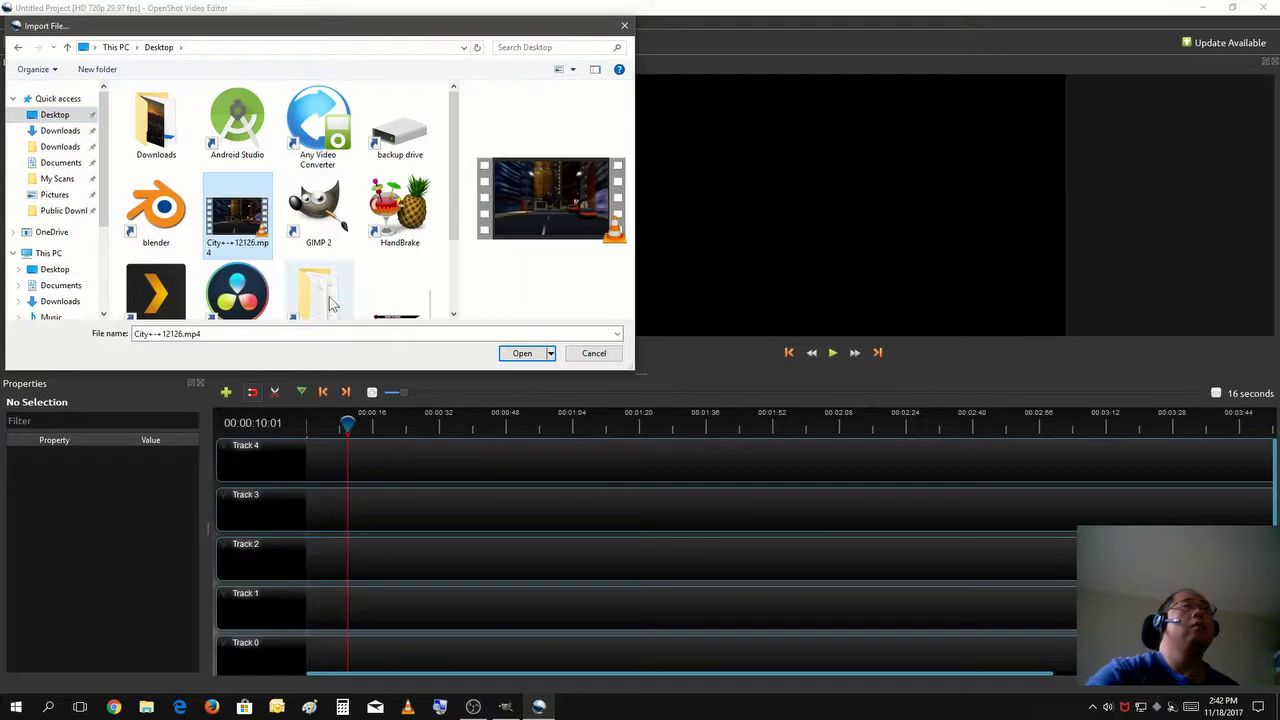
{"action": "left_click", "coordinate": [400, 297], "text": "ctrl"}
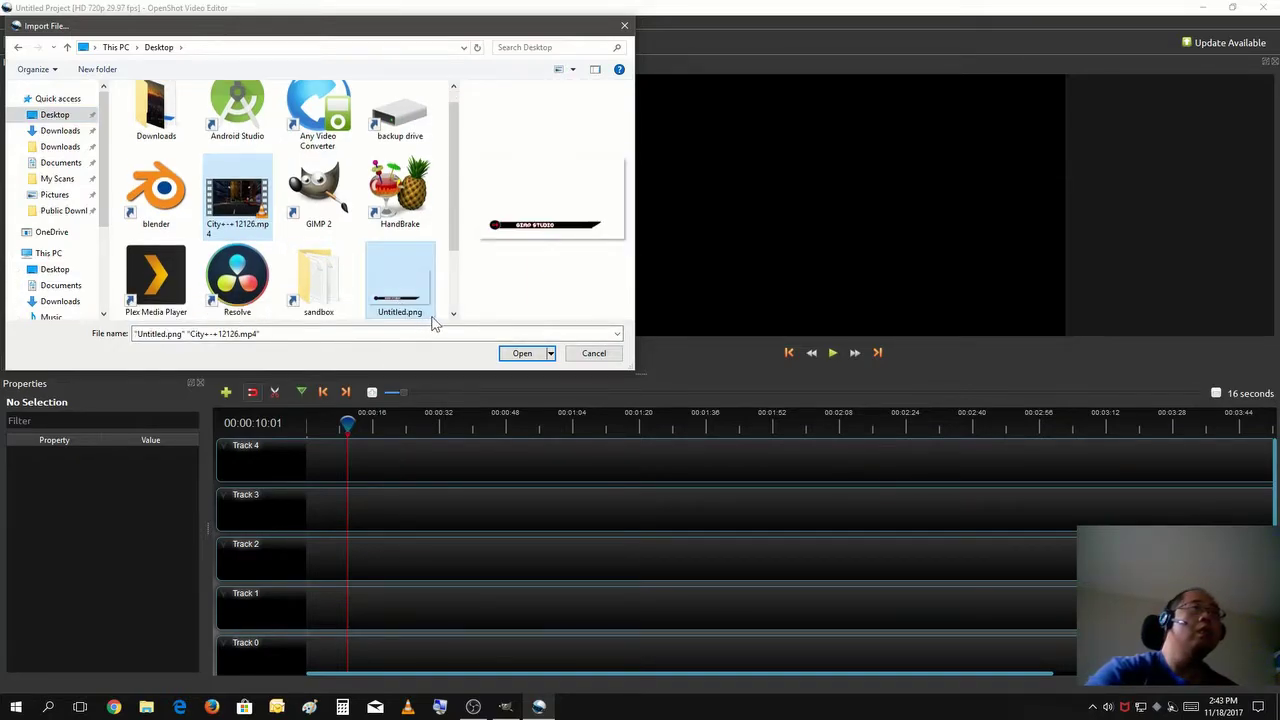
{"action": "left_click", "coordinate": [521, 354]}
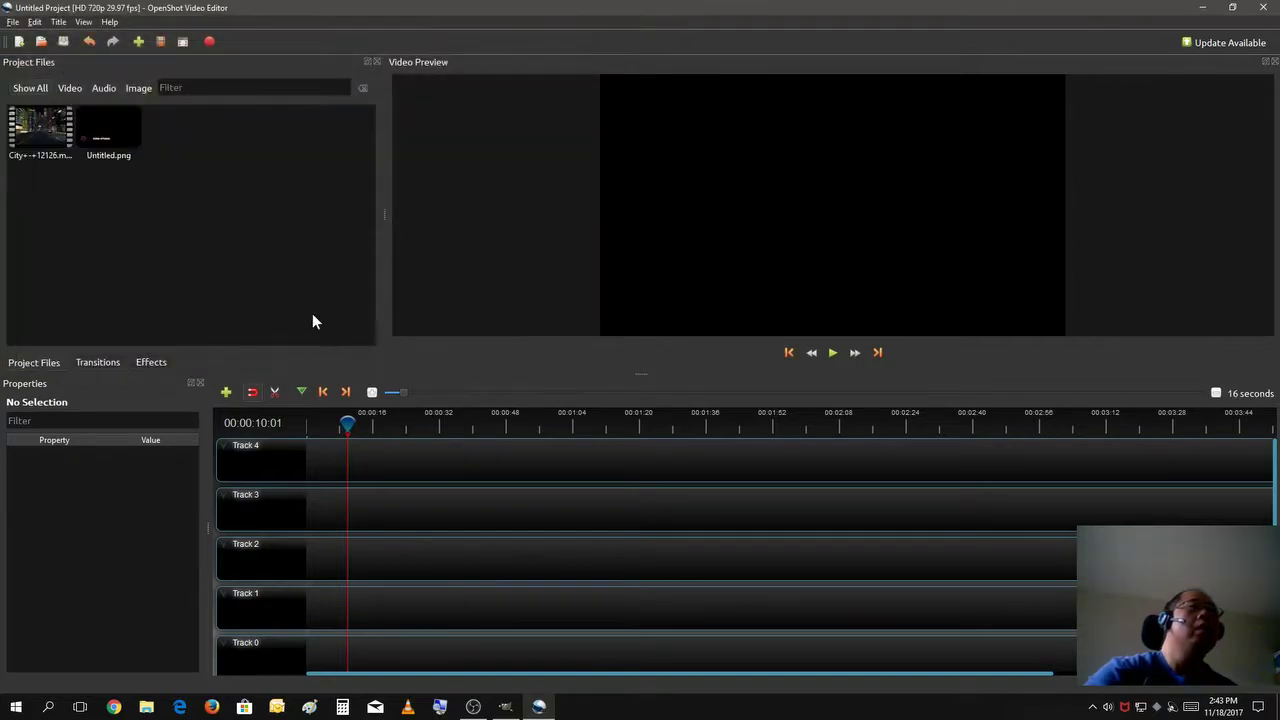
- Place the City video on Track 3 and Untitled.png on Track 4, lengthened to 27.60 s
{"action": "left_click_drag", "start_coordinate": [30, 128], "coordinate": [373, 505]}
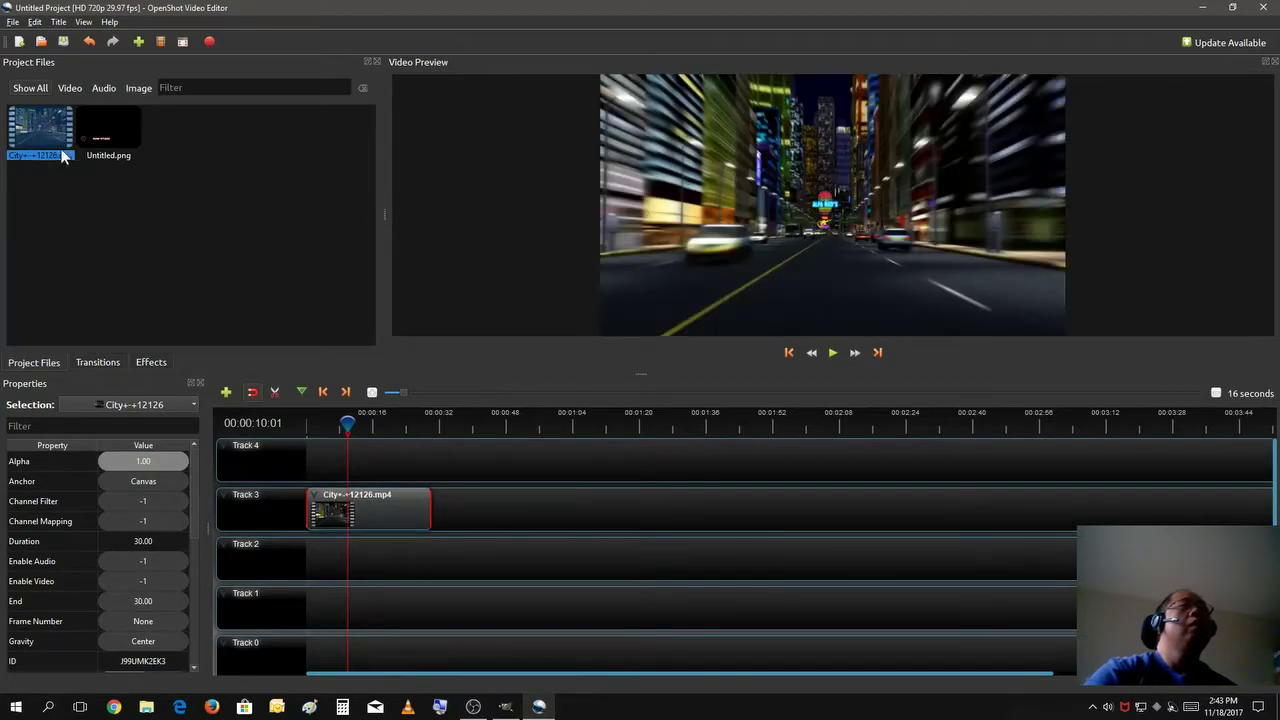
{"action": "left_click_drag", "start_coordinate": [104, 134], "coordinate": [295, 452]}
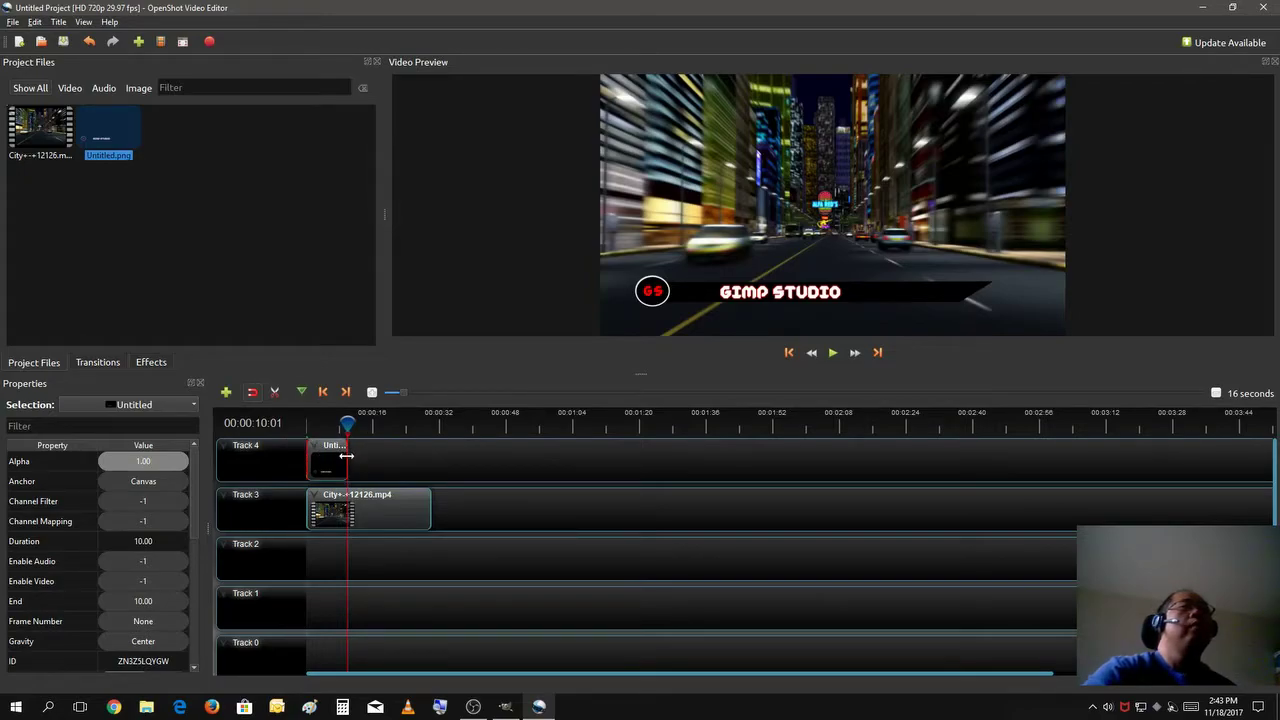
{"action": "left_click_drag", "start_coordinate": [349, 456], "coordinate": [416, 460]}
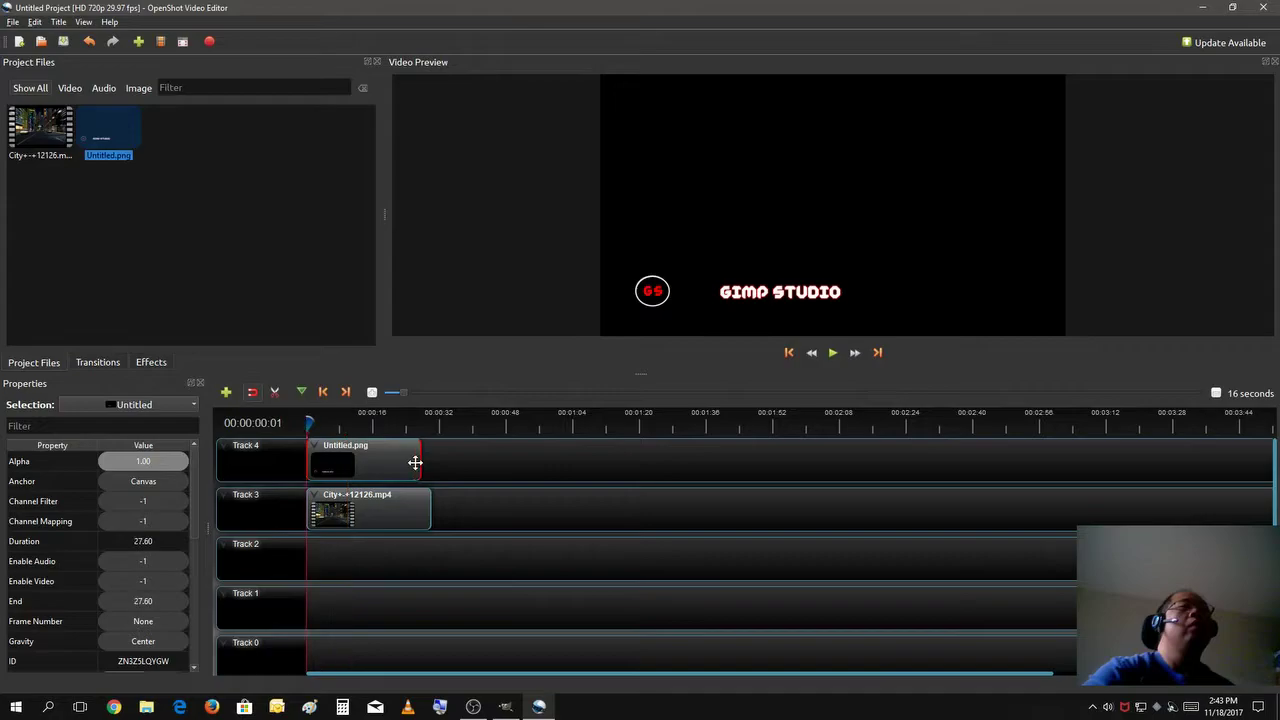
- Apply a slow fade-in at the start of the Untitled.png clip
{"action": "right_click", "coordinate": [326, 462]}
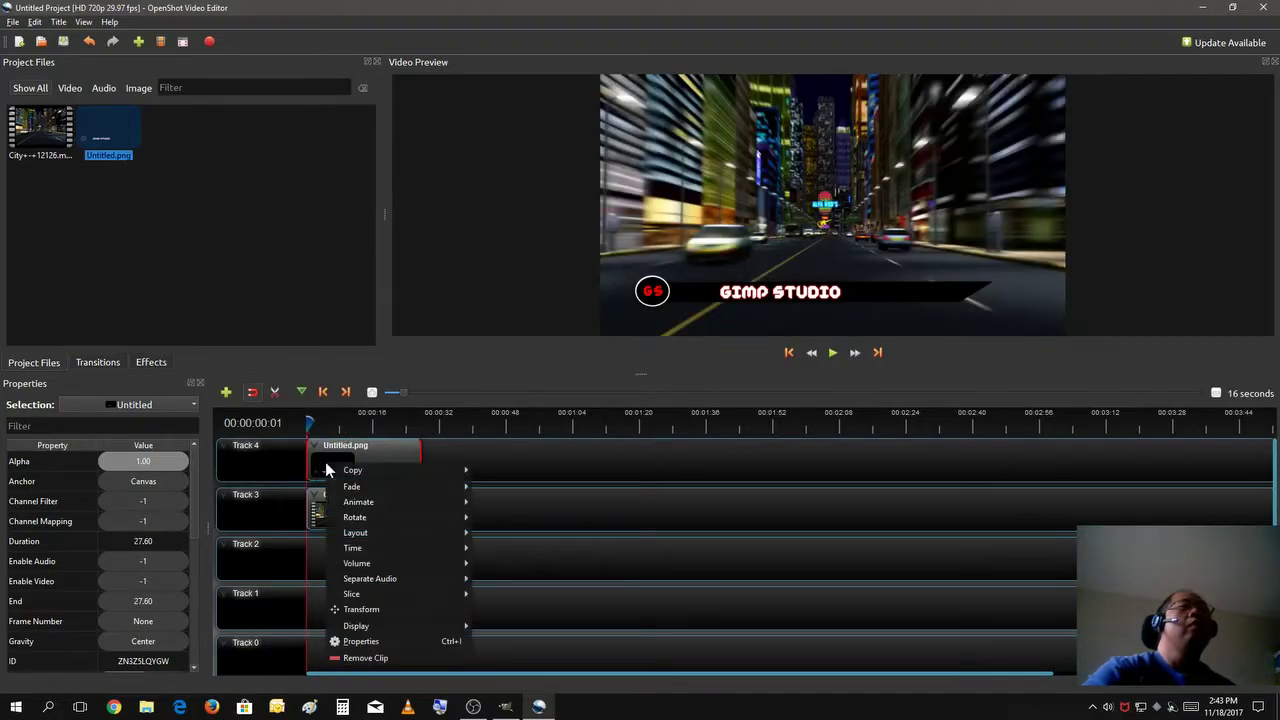
{"action": "mouse_move", "coordinate": [368, 488]}
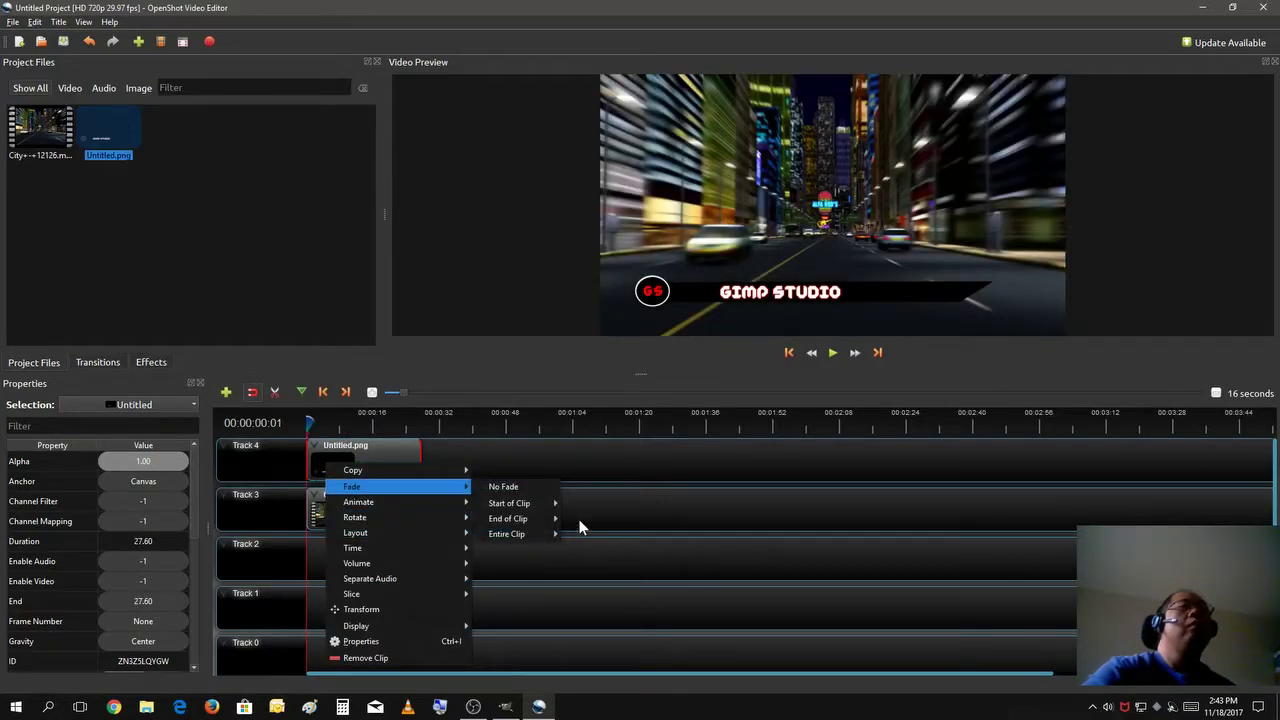
{"action": "mouse_move", "coordinate": [540, 504]}
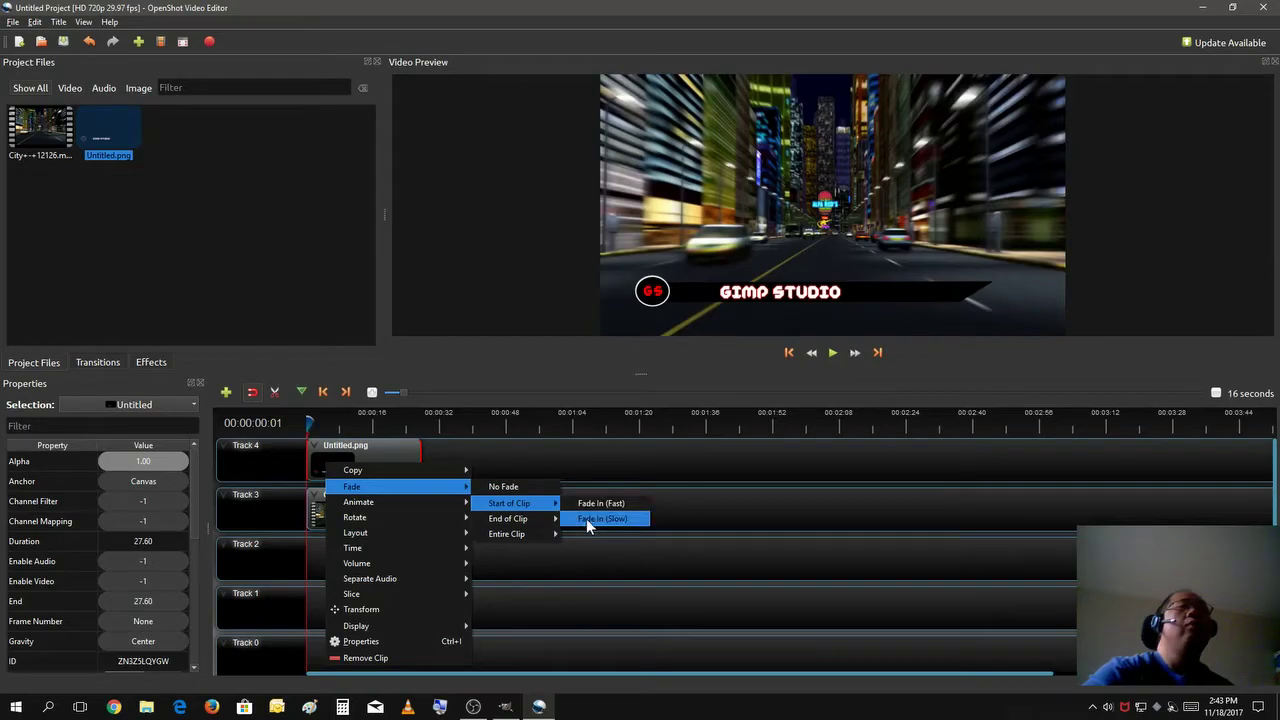
{"action": "left_click", "coordinate": [587, 516]}
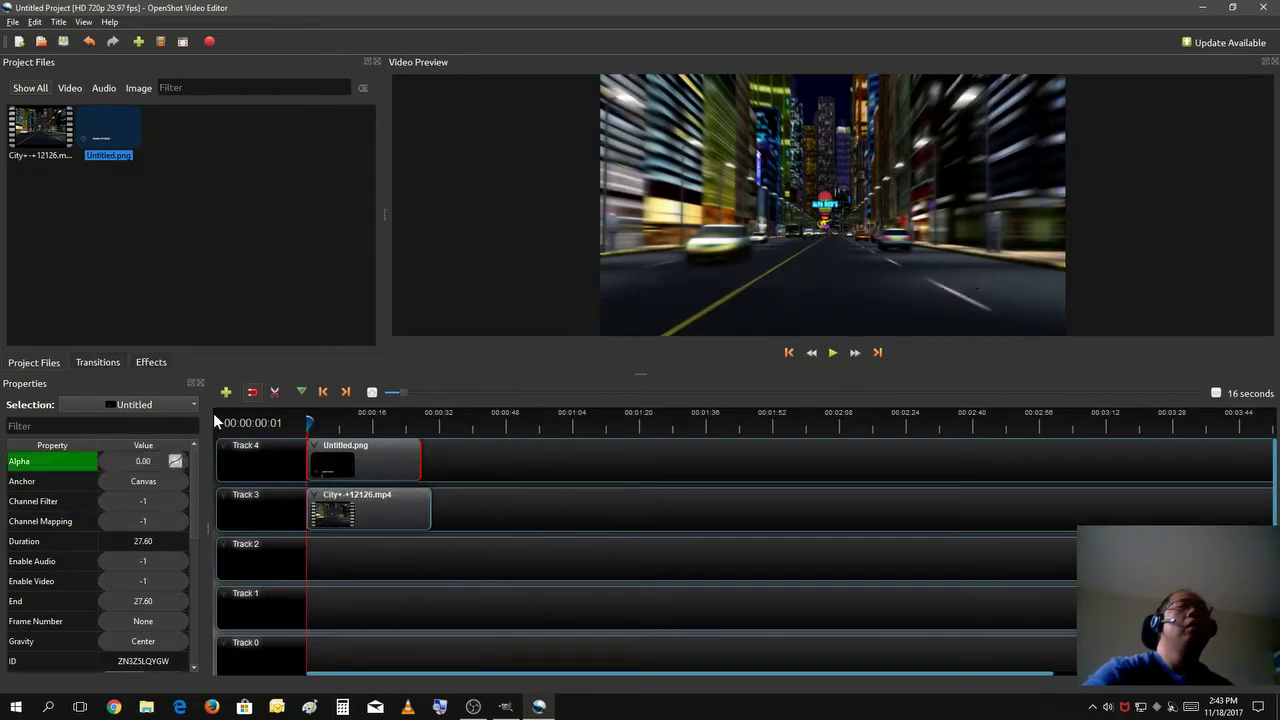
- Add a Zoom In (50% to 100%) animation at the start of the overlay clip
{"action": "right_click", "coordinate": [355, 465]}
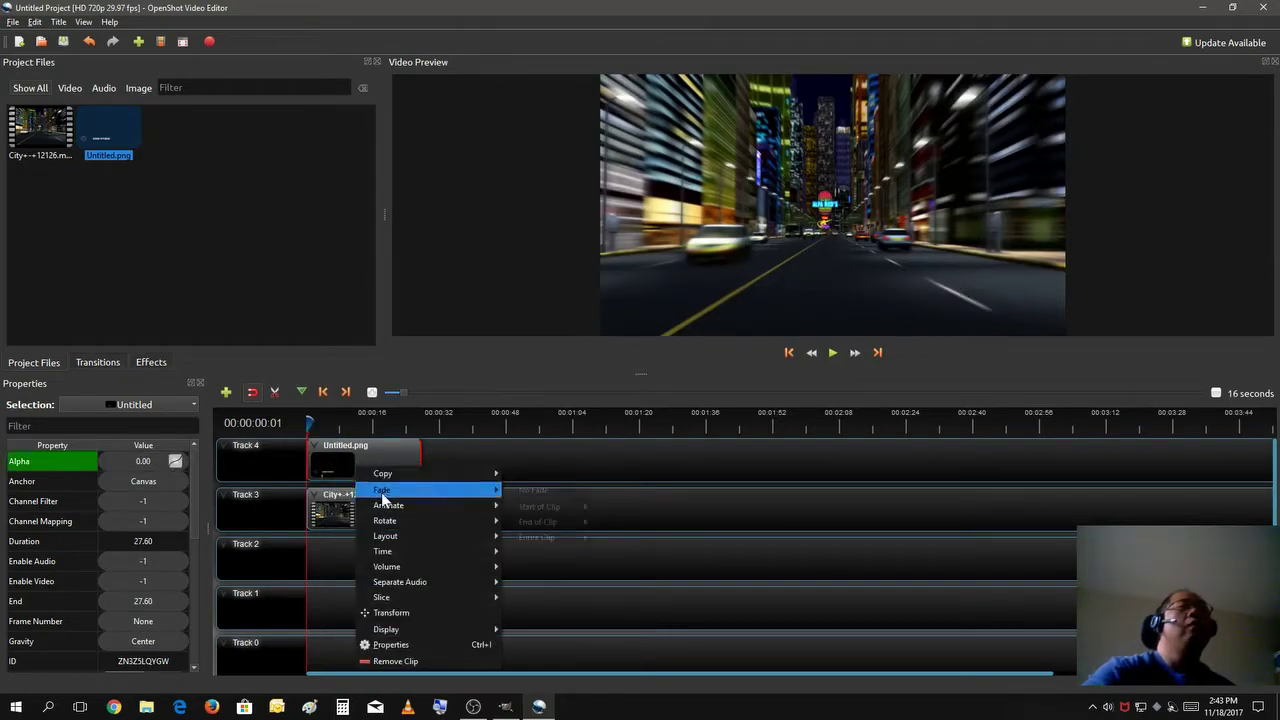
{"action": "mouse_move", "coordinate": [480, 521]}
{"action": "mouse_move", "coordinate": [440, 505]}
{"action": "mouse_move", "coordinate": [571, 522]}
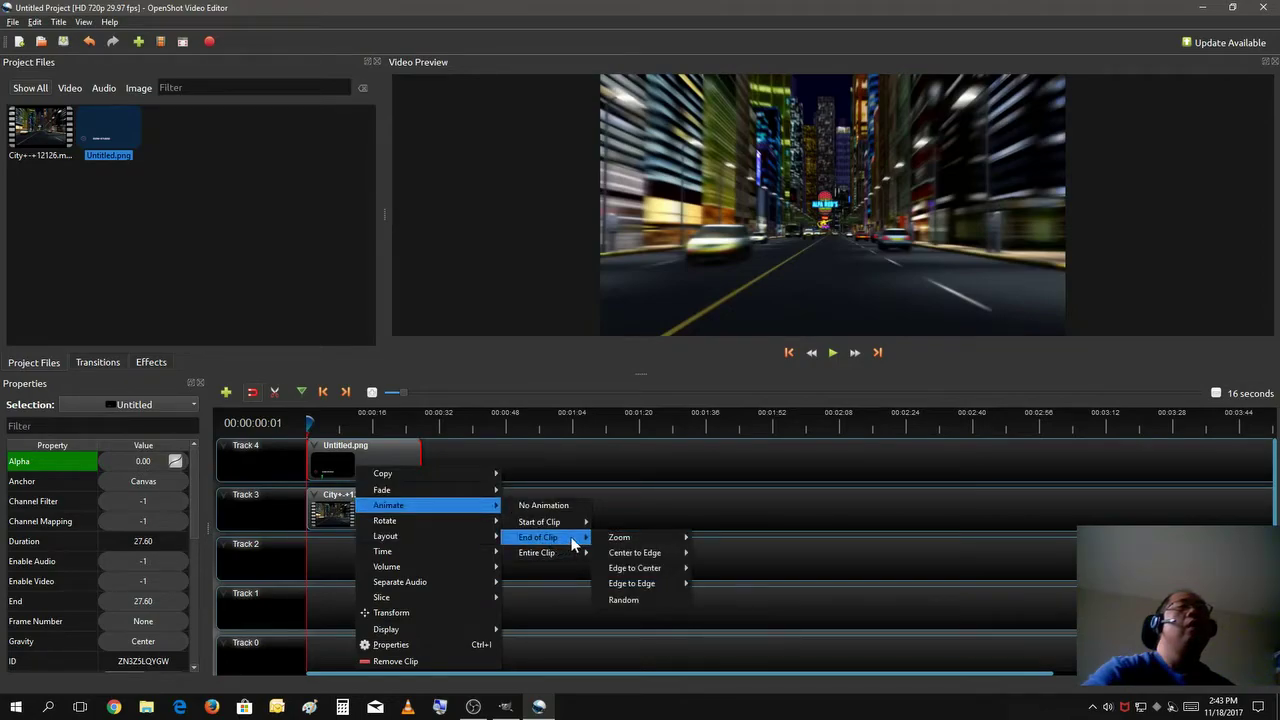
{"action": "mouse_move", "coordinate": [630, 522]}
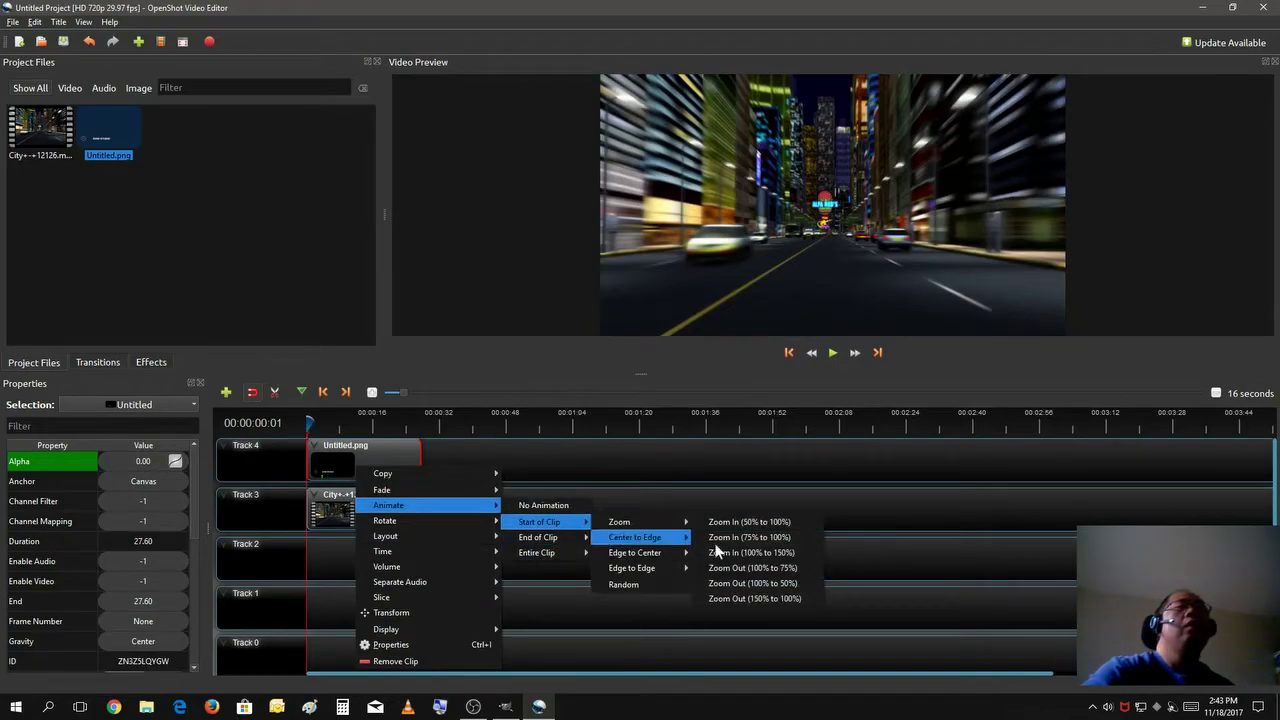
{"action": "left_click", "coordinate": [775, 521]}
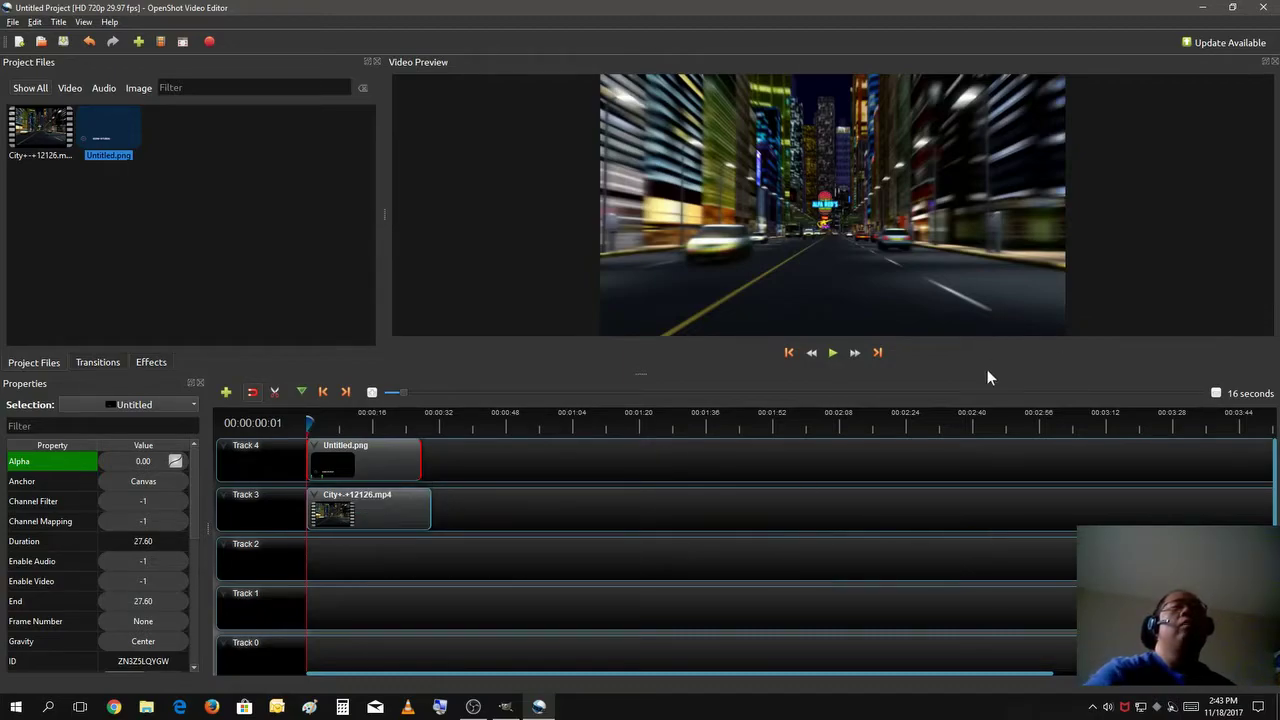
- Play the City footage with the GS GIMP STUDIO lower-third, then pause at 00:00:37:13
{"action": "left_click", "coordinate": [834, 354]}
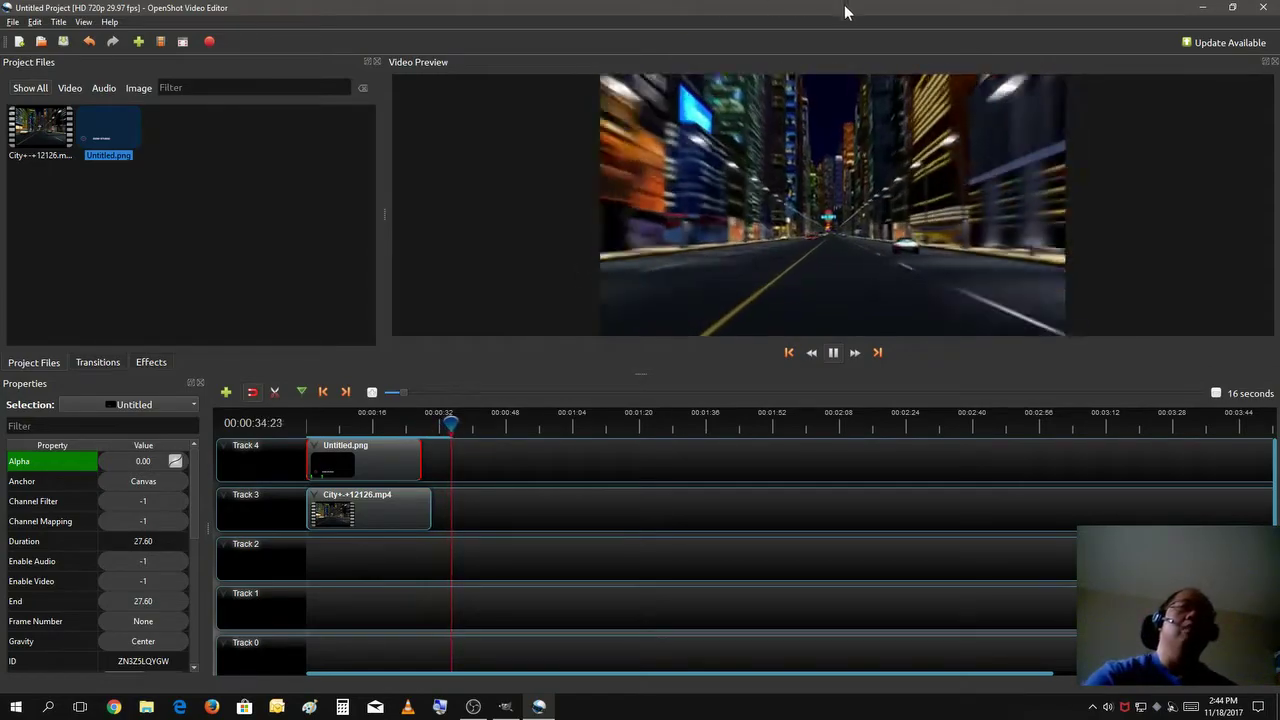
{"action": "left_click", "coordinate": [828, 356]}
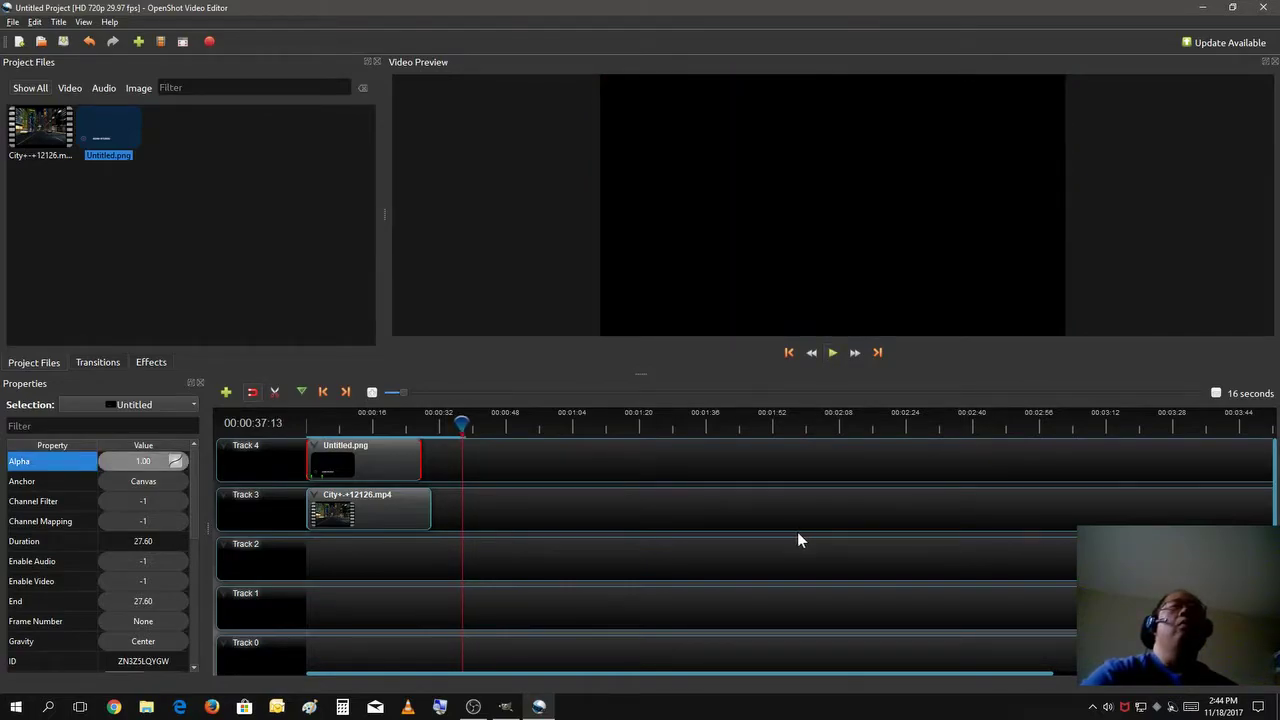